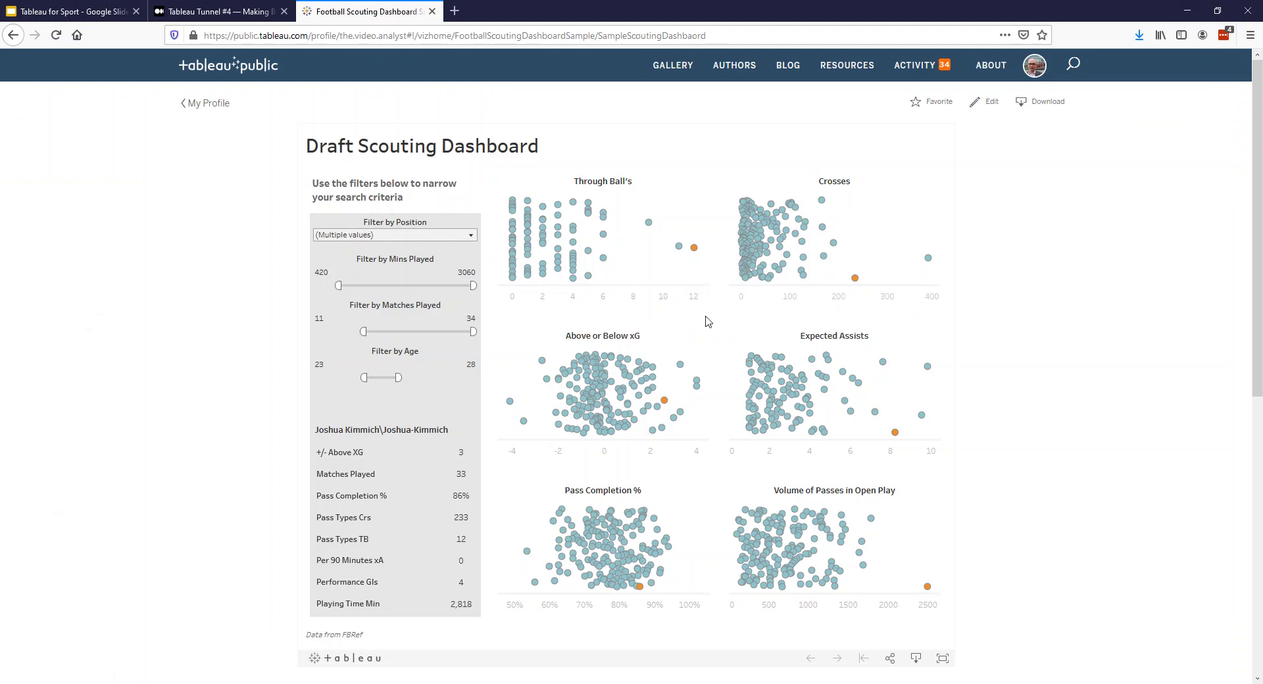
# Read the tooltips of several points on the Draft Scouting Dashboard scatter plots.
pyautogui.moveTo(581, 242)
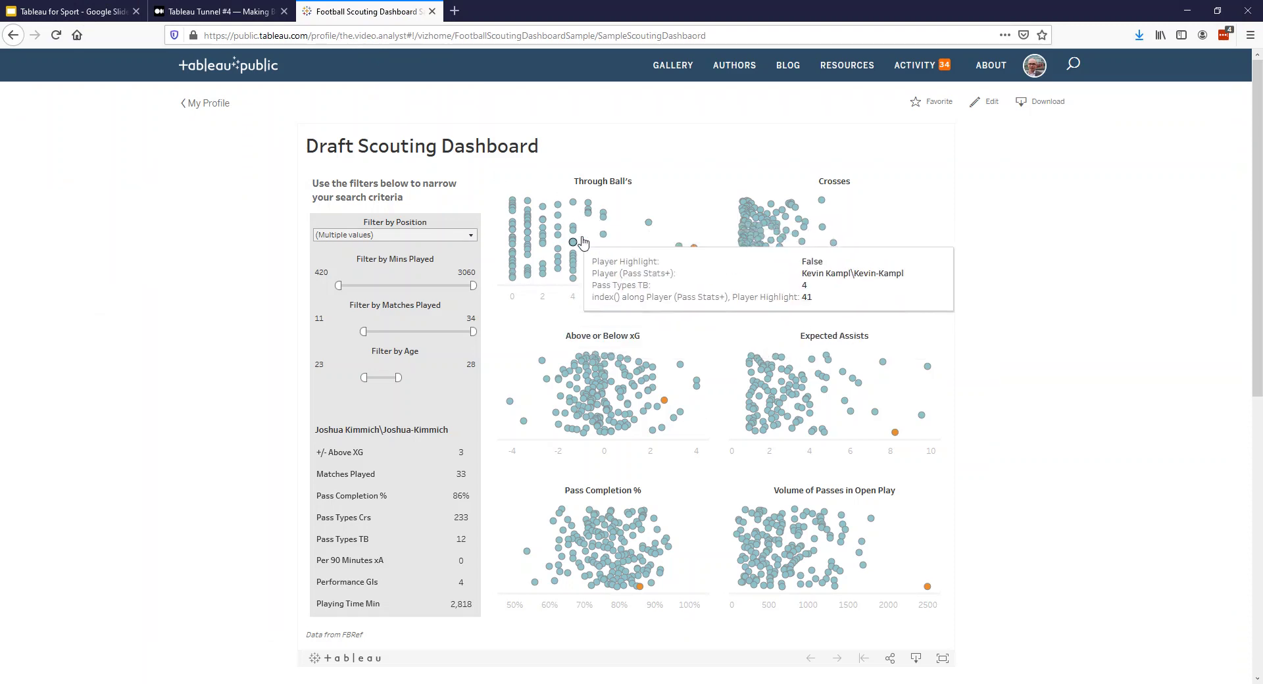
pyautogui.moveTo(512, 284)
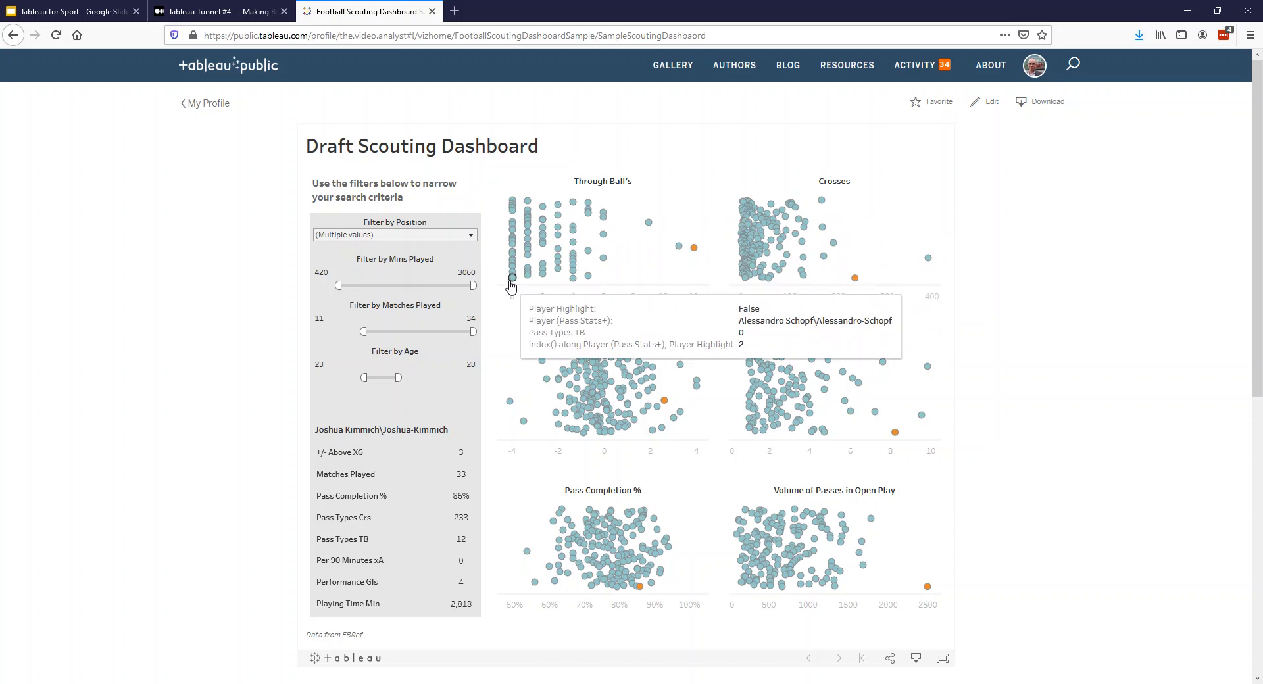
pyautogui.moveTo(519, 251)
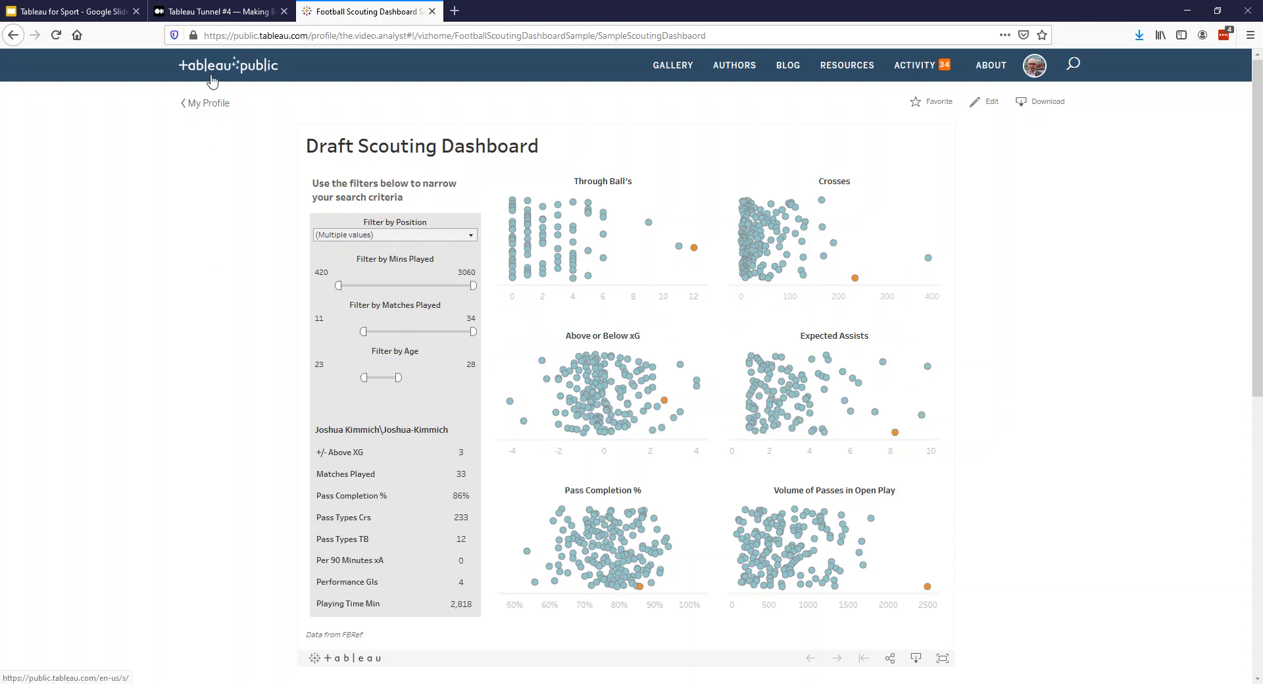
# In the Medium beeswarm article, scroll to the IF INDEX() better-indexer formula and highlight it.
pyautogui.click(190, 14)
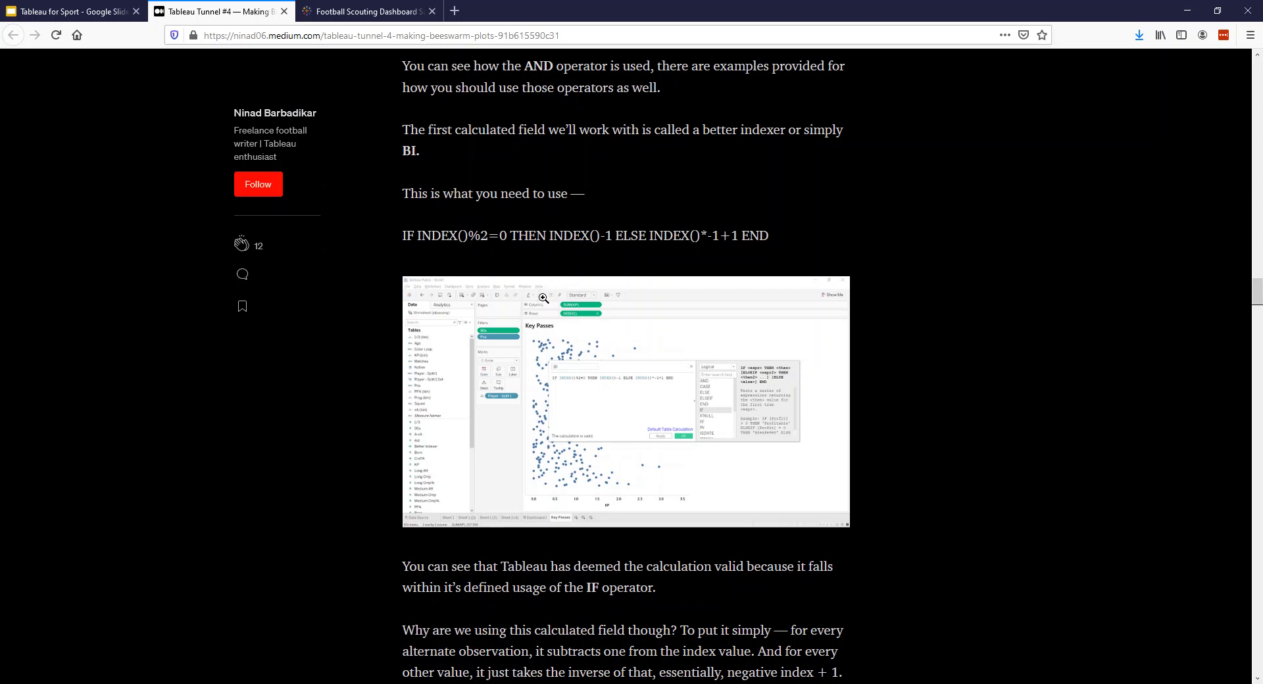
pyautogui.scroll(10, 492, 252)
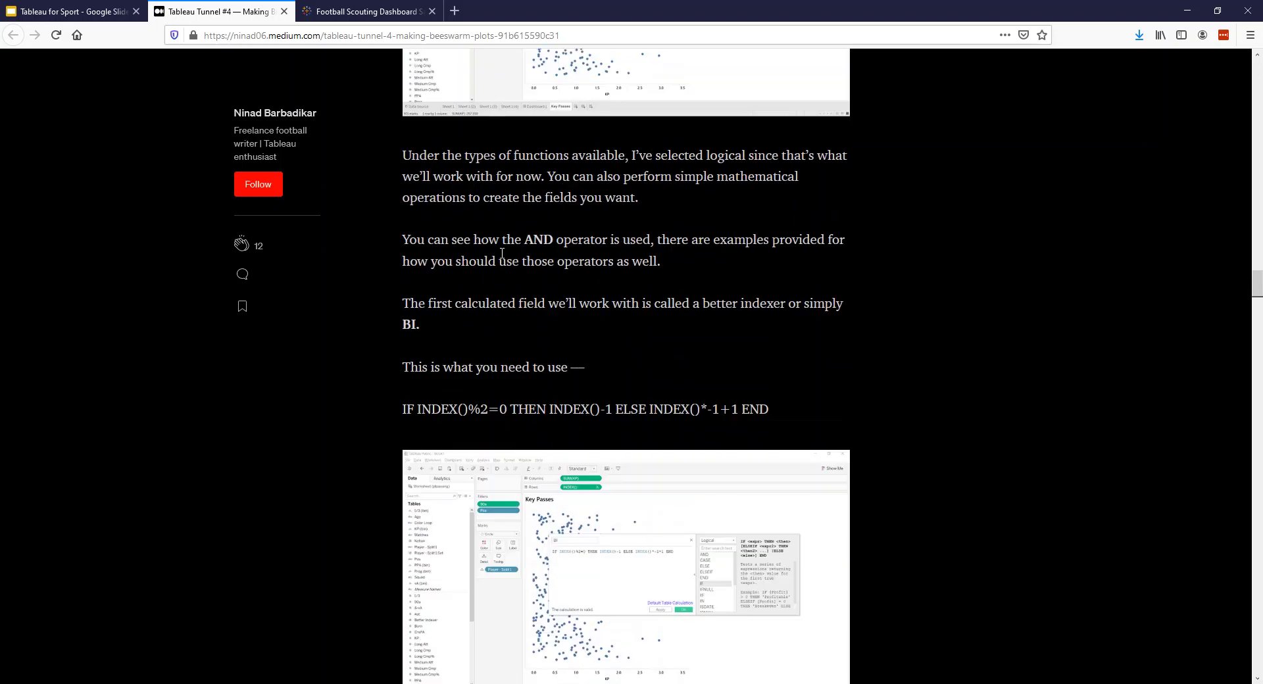
pyautogui.scroll(-9, 492, 252)
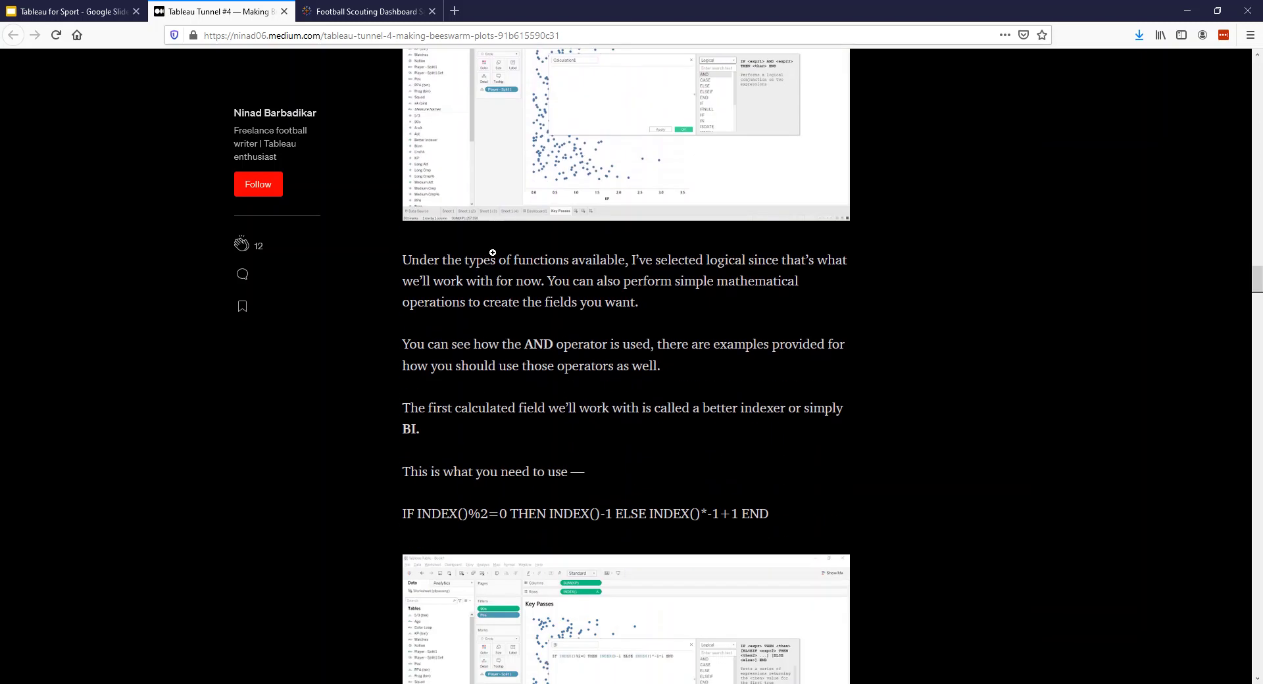
pyautogui.scroll(-1, 484, 258)
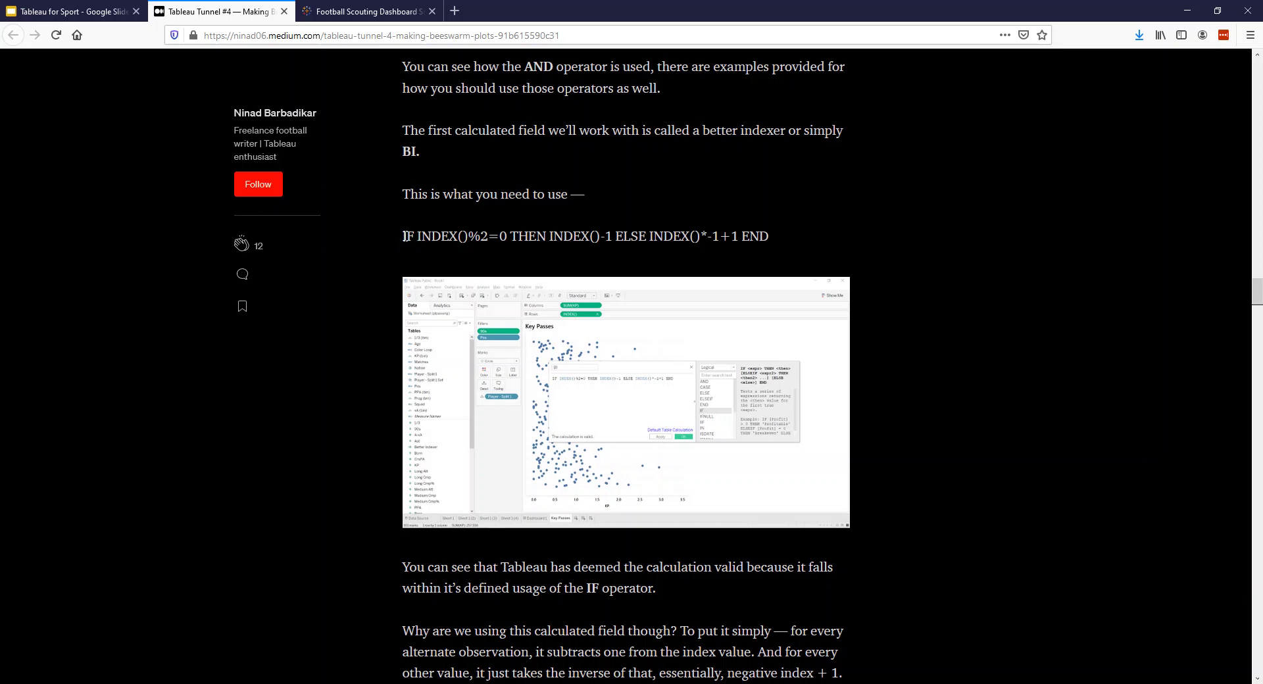
pyautogui.moveTo(404, 236); pyautogui.dragTo(782, 245)
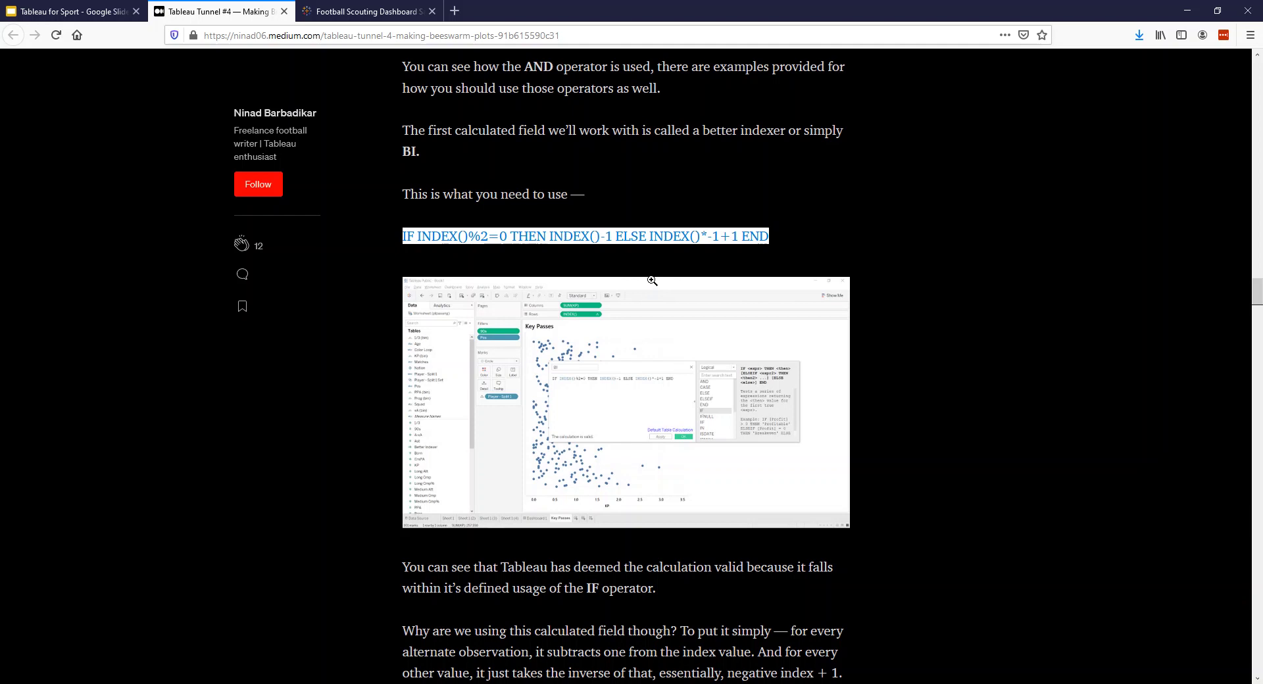
pyautogui.click(691, 193)
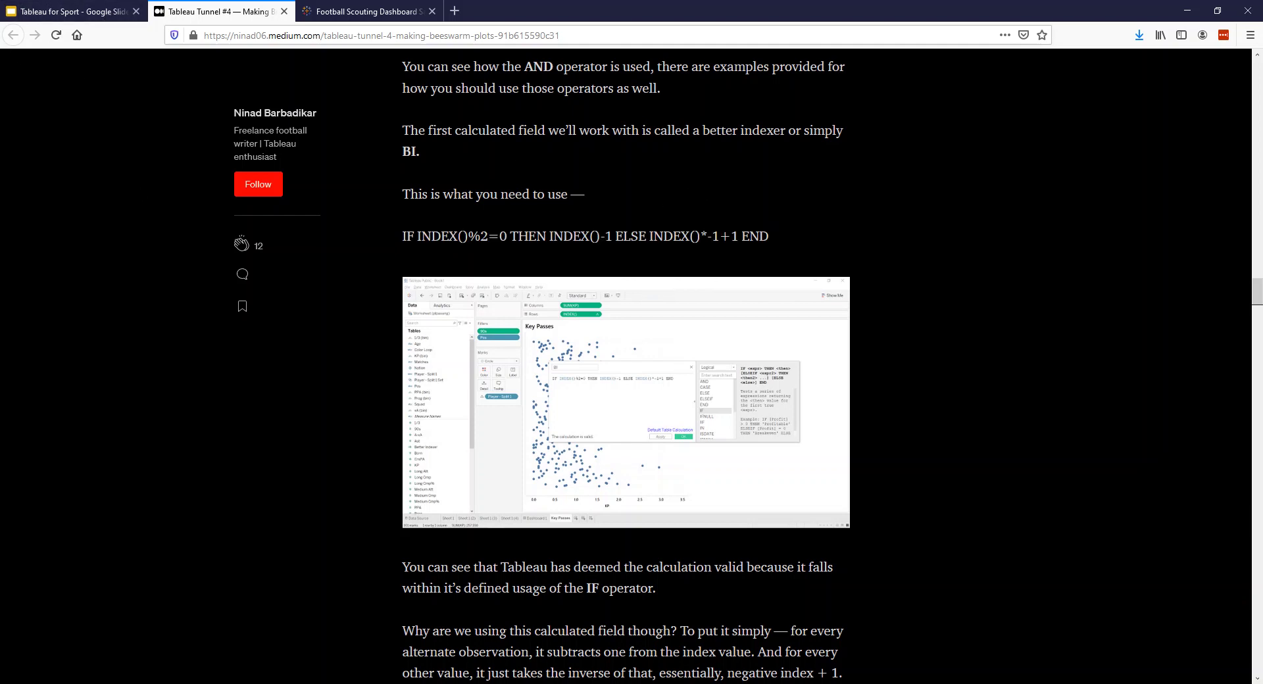
# In Book2, put Goals P90 on Columns.
pyautogui.click(345, 648)
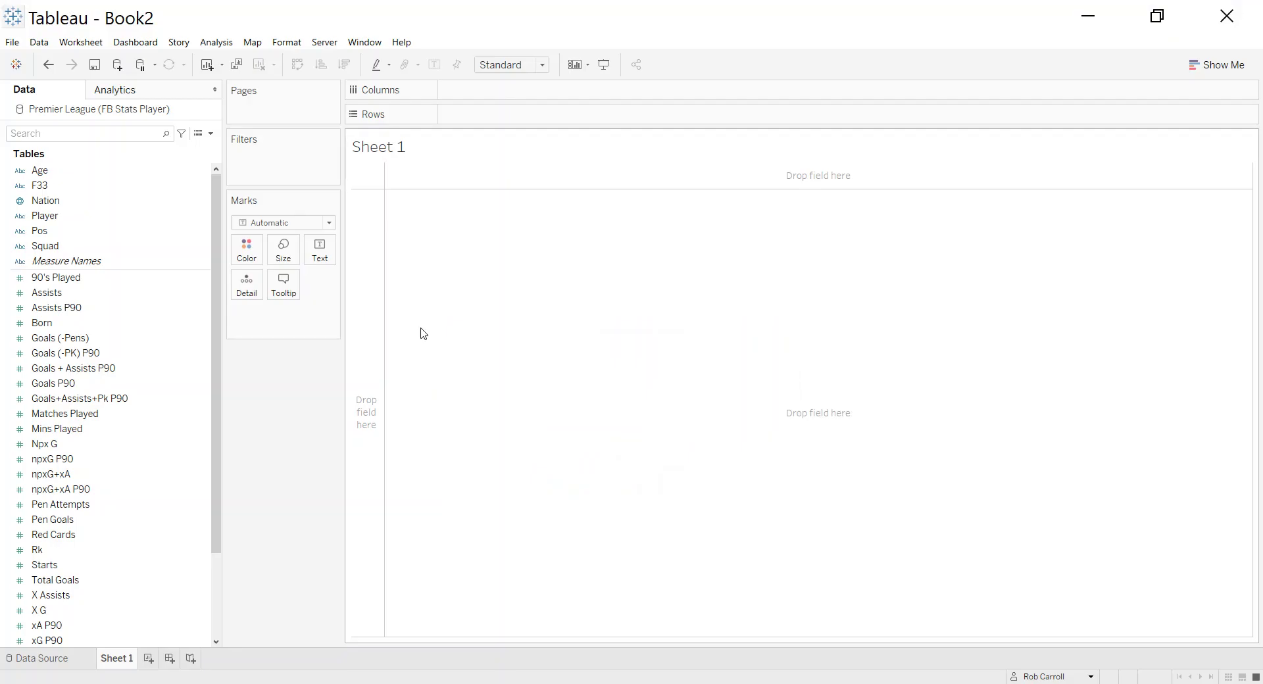
pyautogui.click(164, 353)
pyautogui.click(125, 384)
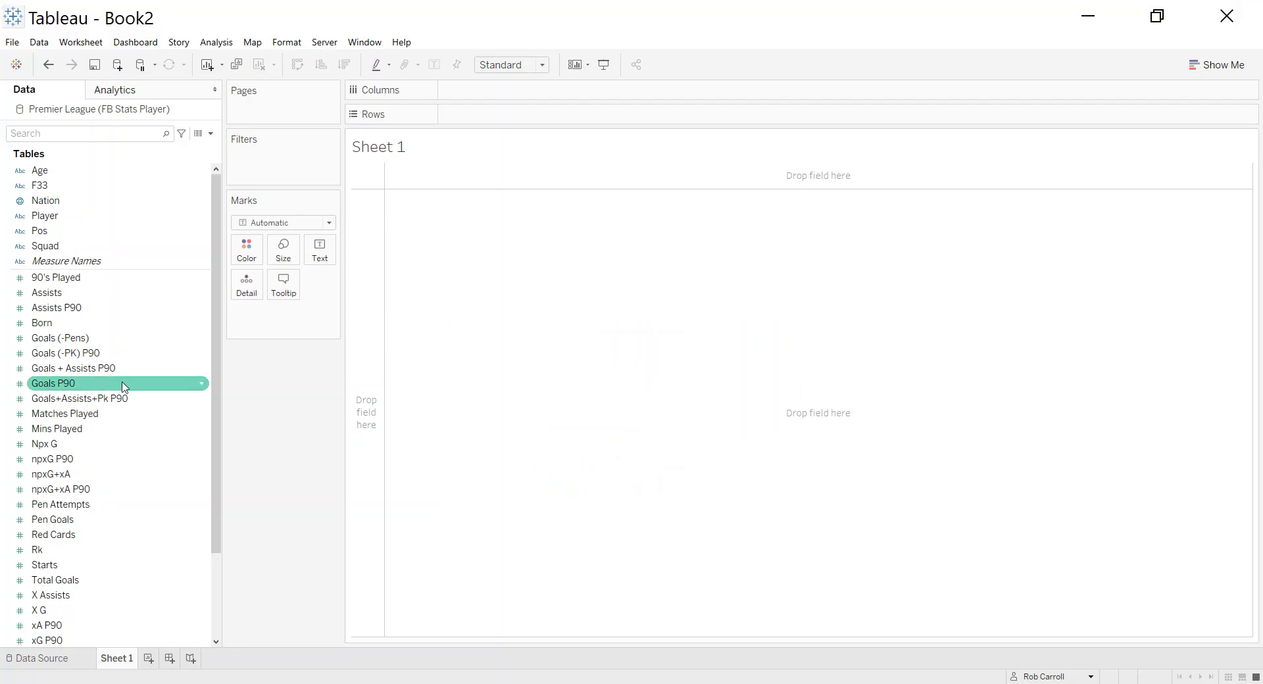
pyautogui.click(121, 369)
pyautogui.click(110, 384)
pyautogui.click(99, 355)
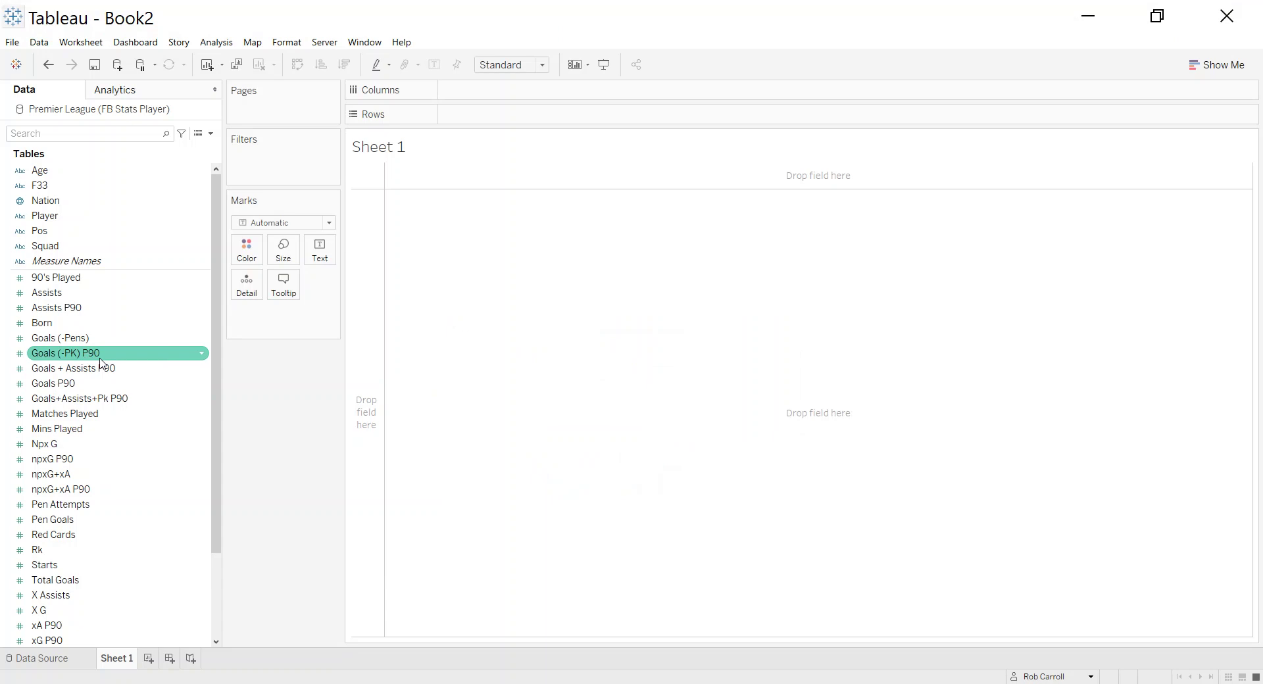
pyautogui.click(72, 385)
pyautogui.moveTo(69, 386); pyautogui.dragTo(505, 100)
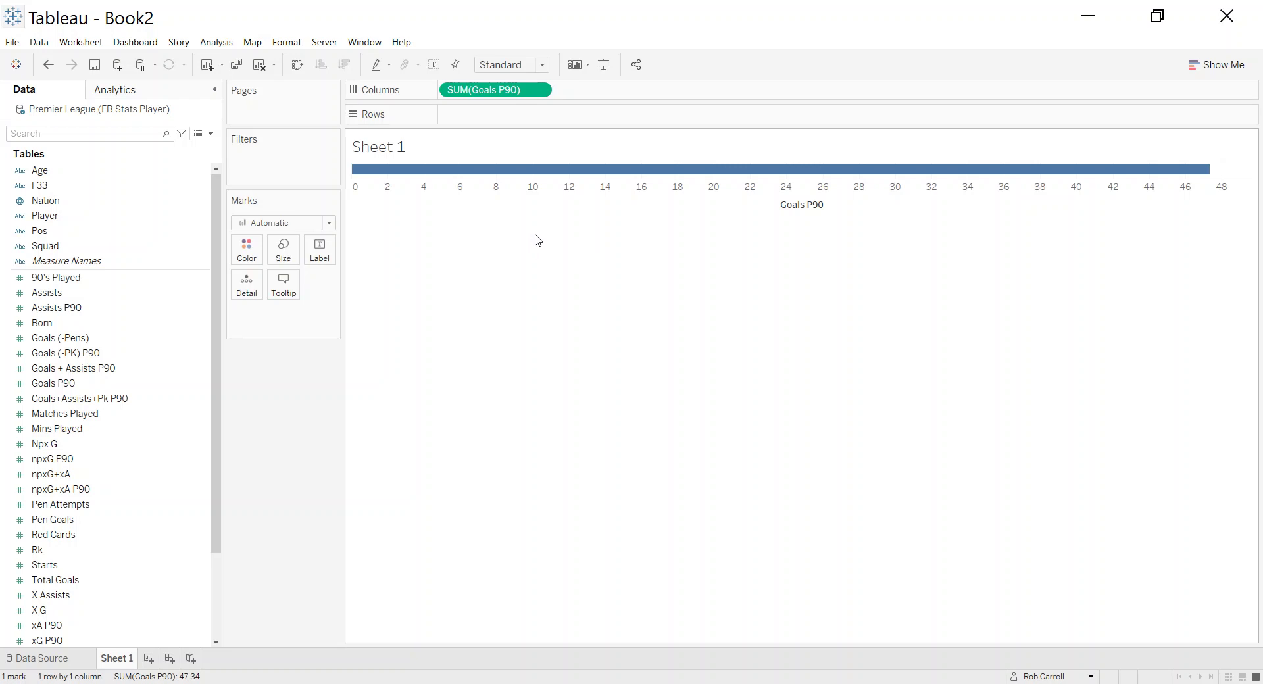
# Add Player to Detail and set the mark type to Circle, giving 503 dots.
pyautogui.moveTo(365, 176)
pyautogui.click(66, 231)
pyautogui.moveTo(45, 216); pyautogui.dragTo(247, 284)
pyautogui.click(296, 223)
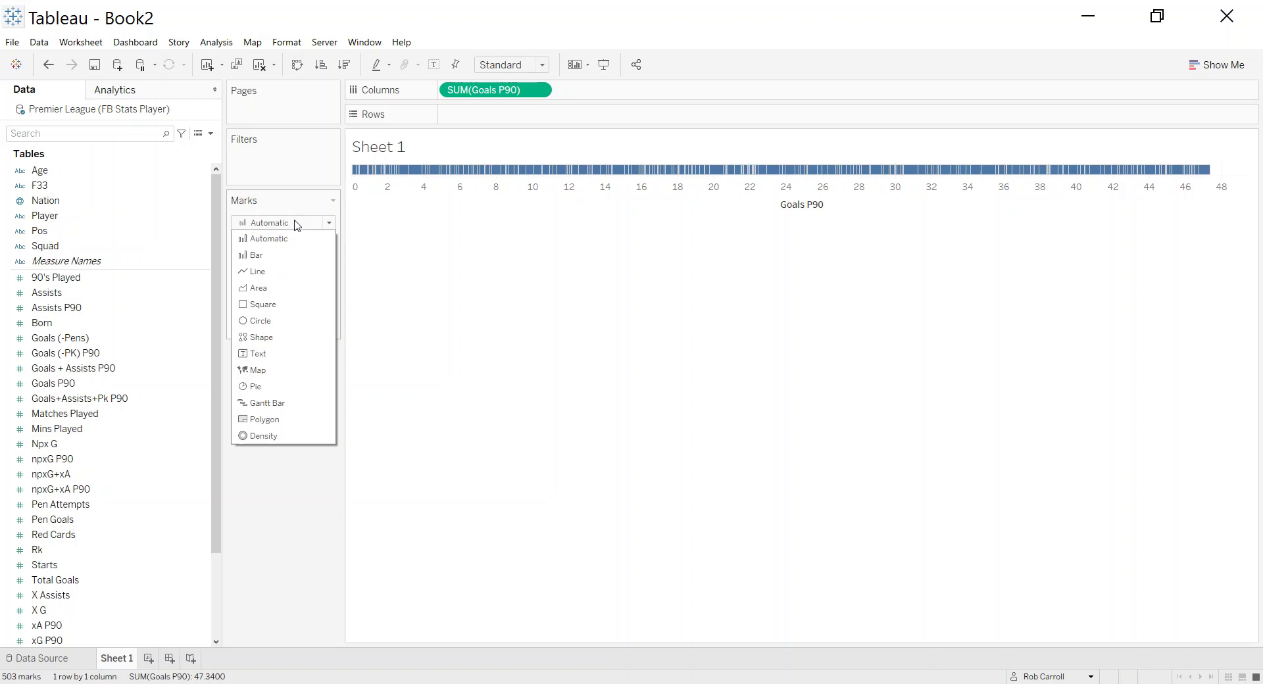
pyautogui.click(282, 320)
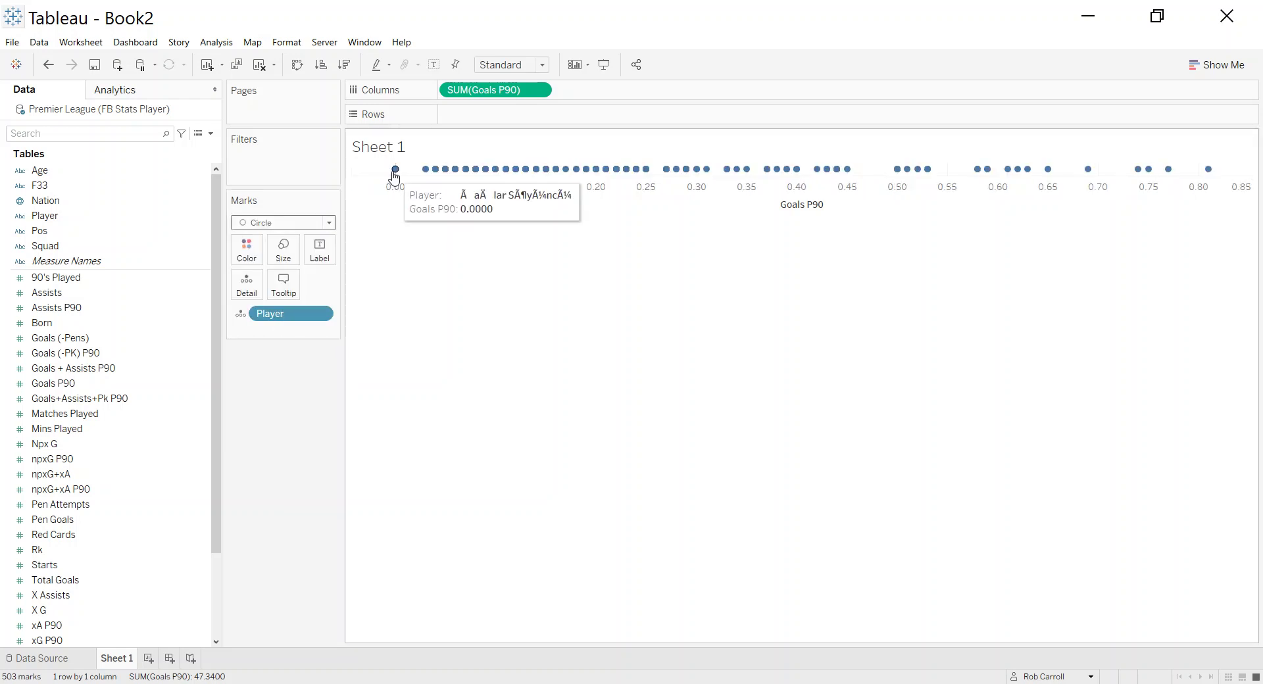
pyautogui.moveTo(442, 176)
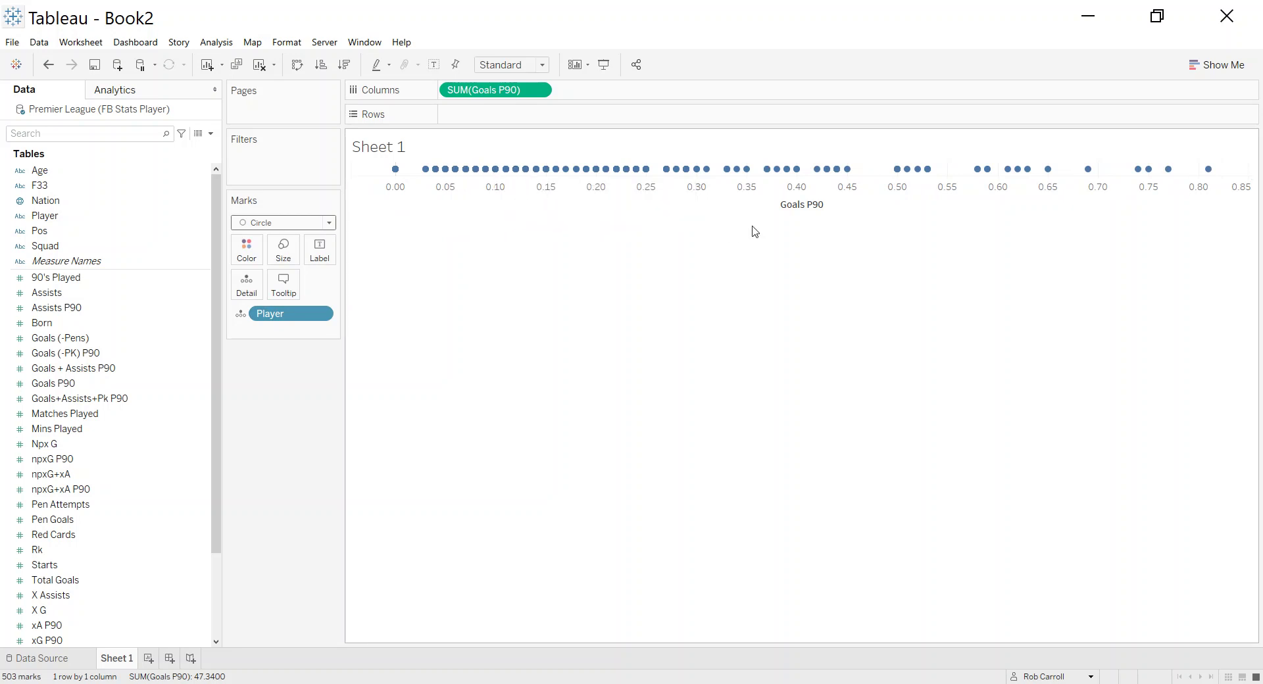
pyautogui.moveTo(567, 175)
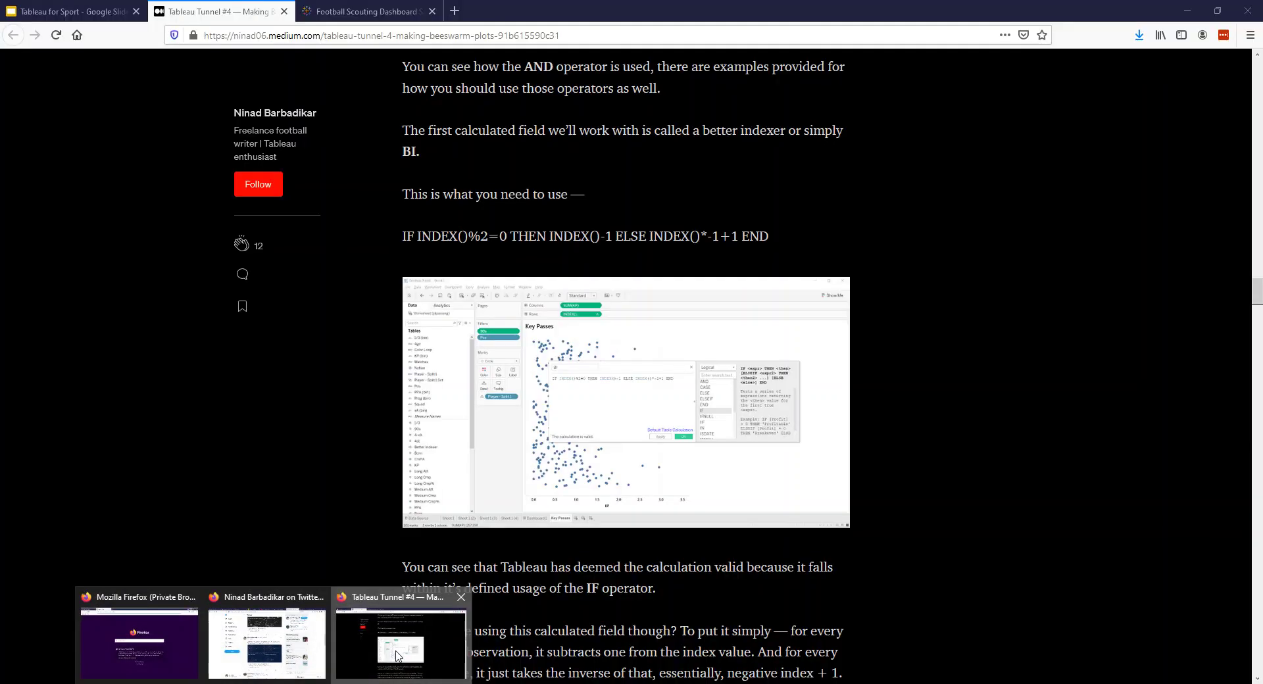
# Copy the IF INDEX()%2=0 THEN INDEX()-1 ELSE INDEX()*-1+1 END line from Medium into Tableau.
pyautogui.click(368, 651)
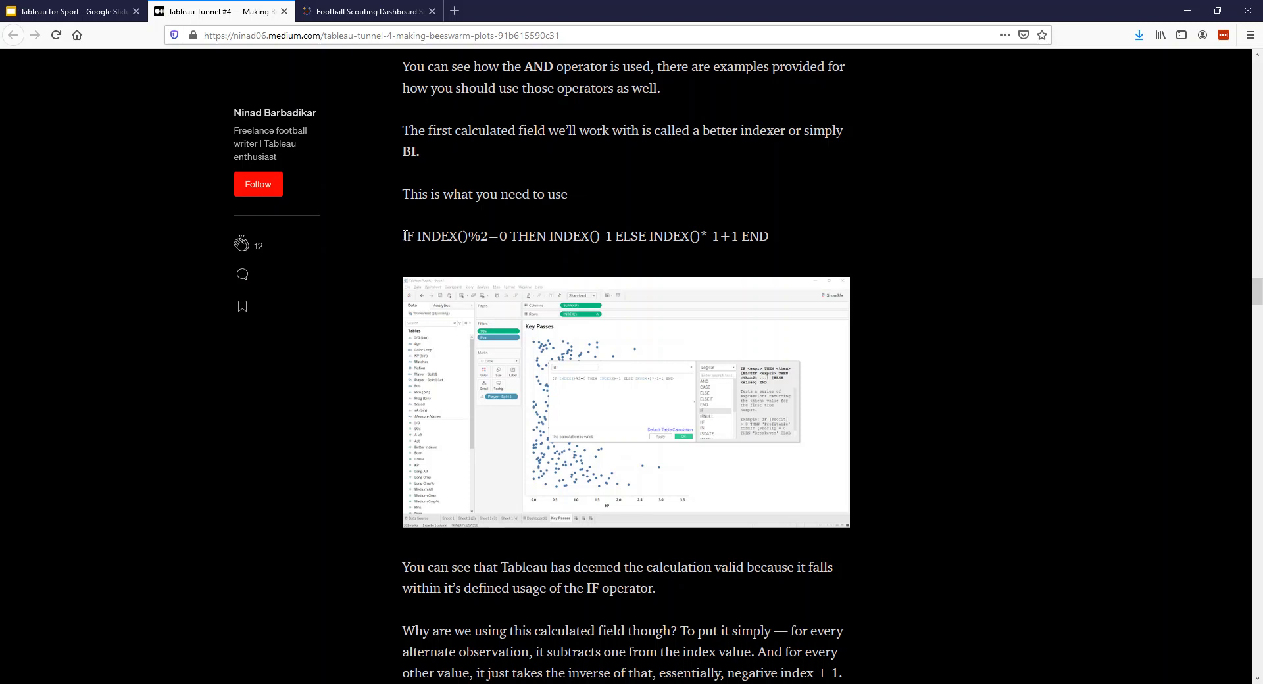
pyautogui.moveTo(405, 235); pyautogui.dragTo(772, 233)
pyautogui.hotkey('ctrl', 'c')
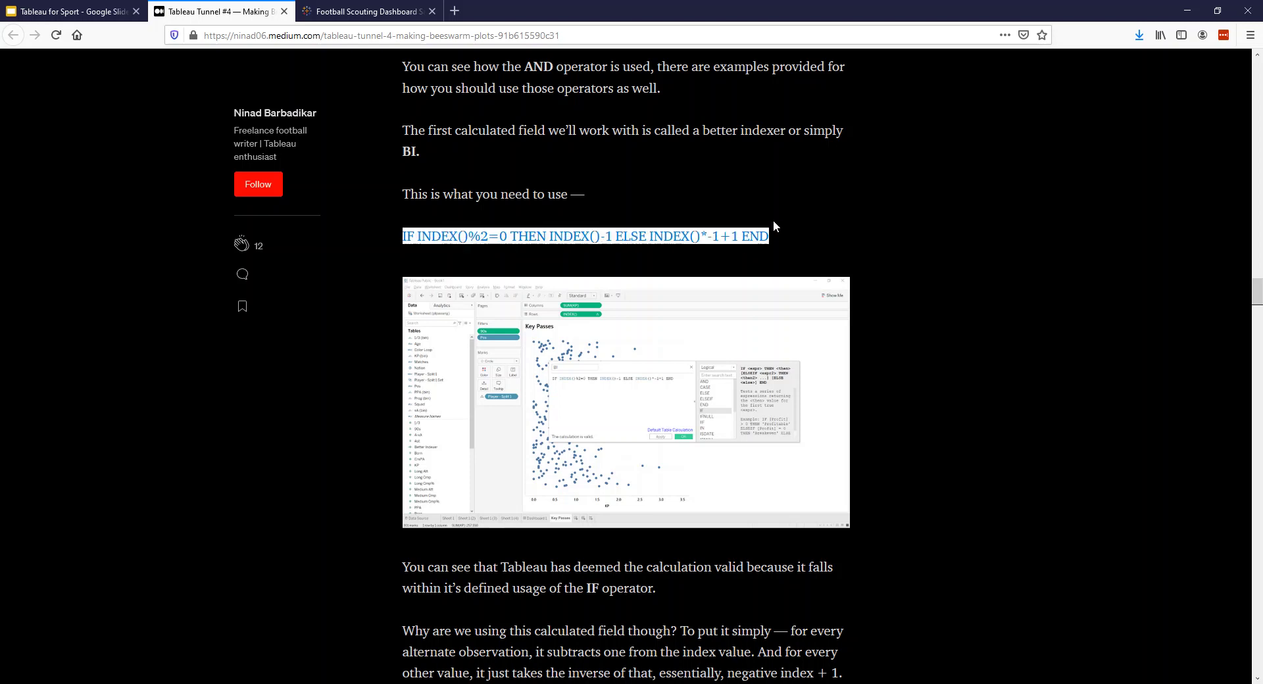
pyautogui.hotkey('alt', 'Tab')
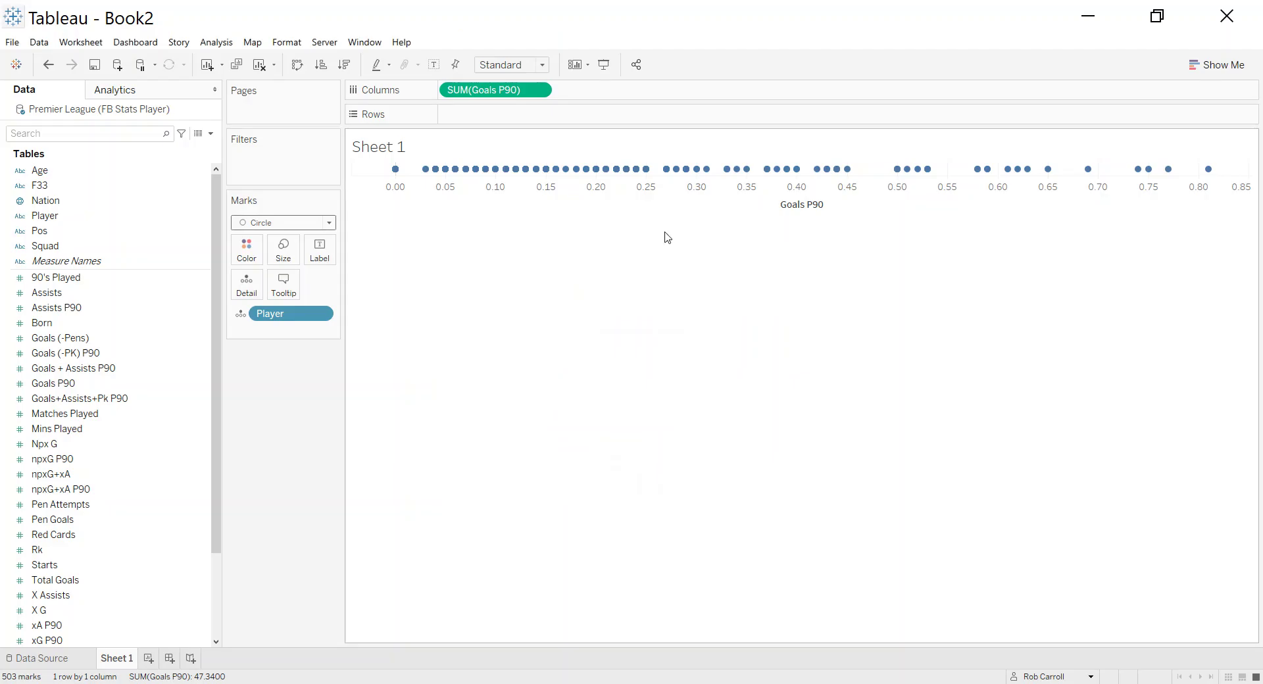
# Create the BeeSwarm calculated field by pasting the copied IF INDEX()%2=0 formula.
pyautogui.click(211, 134)
pyautogui.click(212, 147)
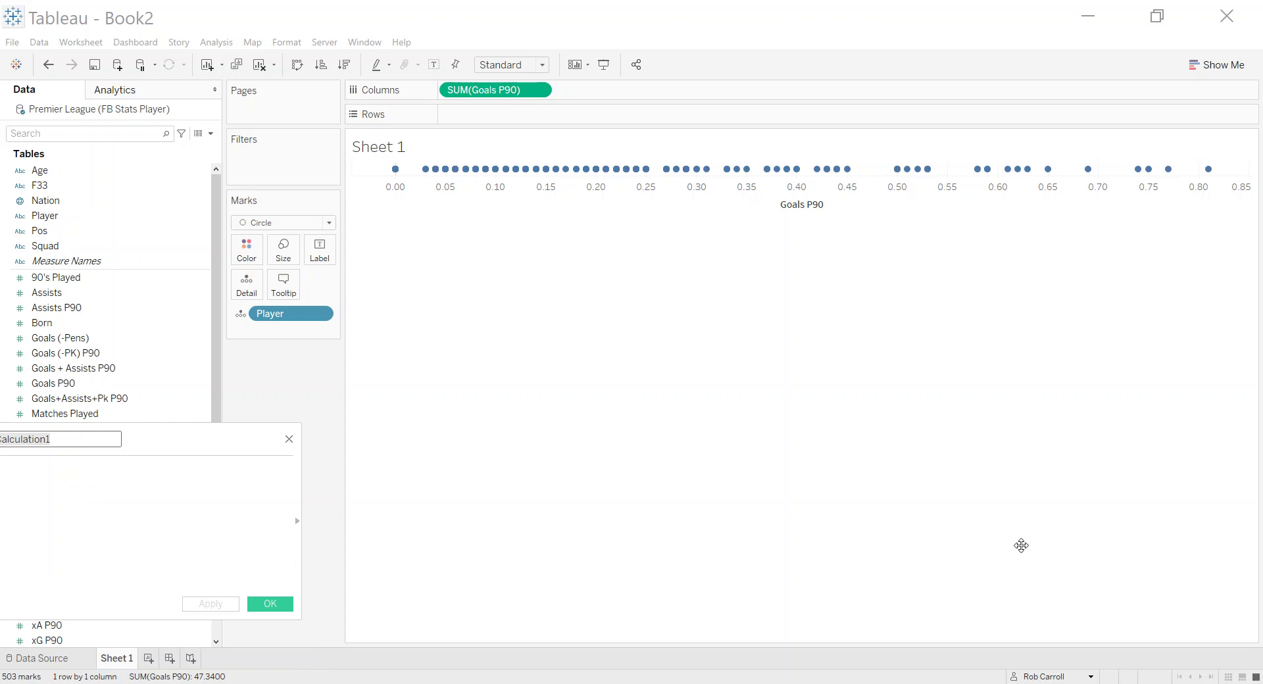
pyautogui.moveTo(428, 420); pyautogui.dragTo(828, 313)
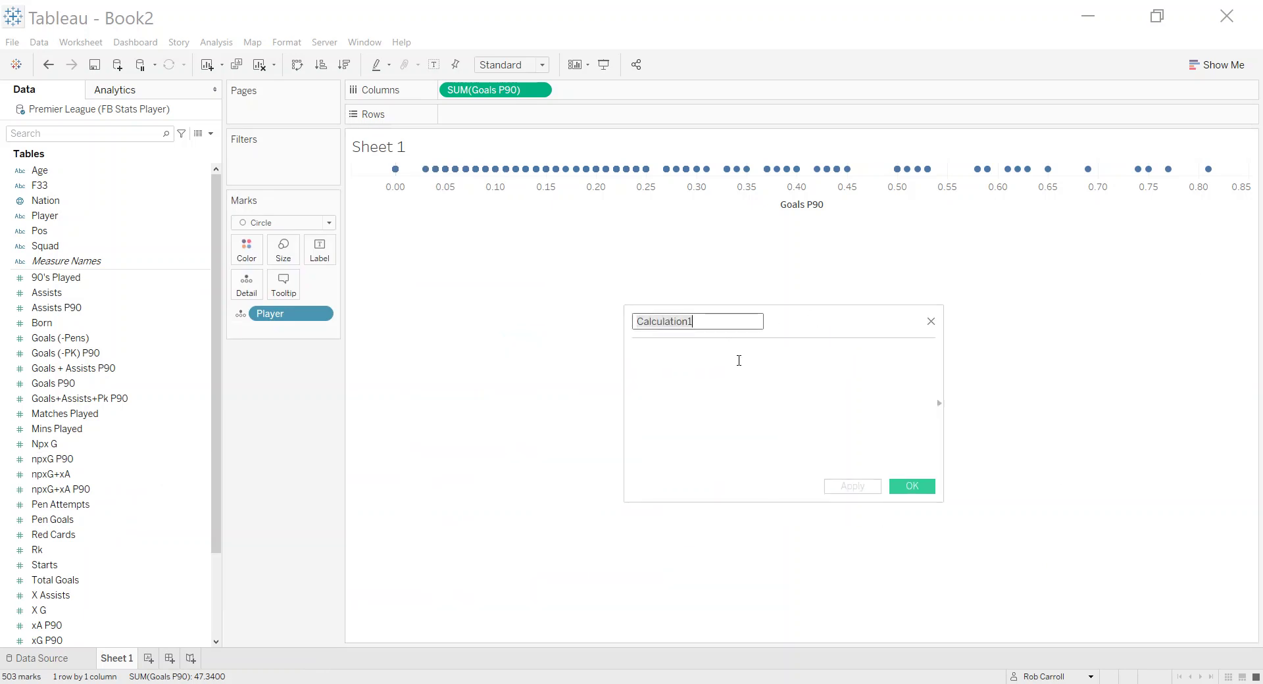
pyautogui.write('BeeSwarm')
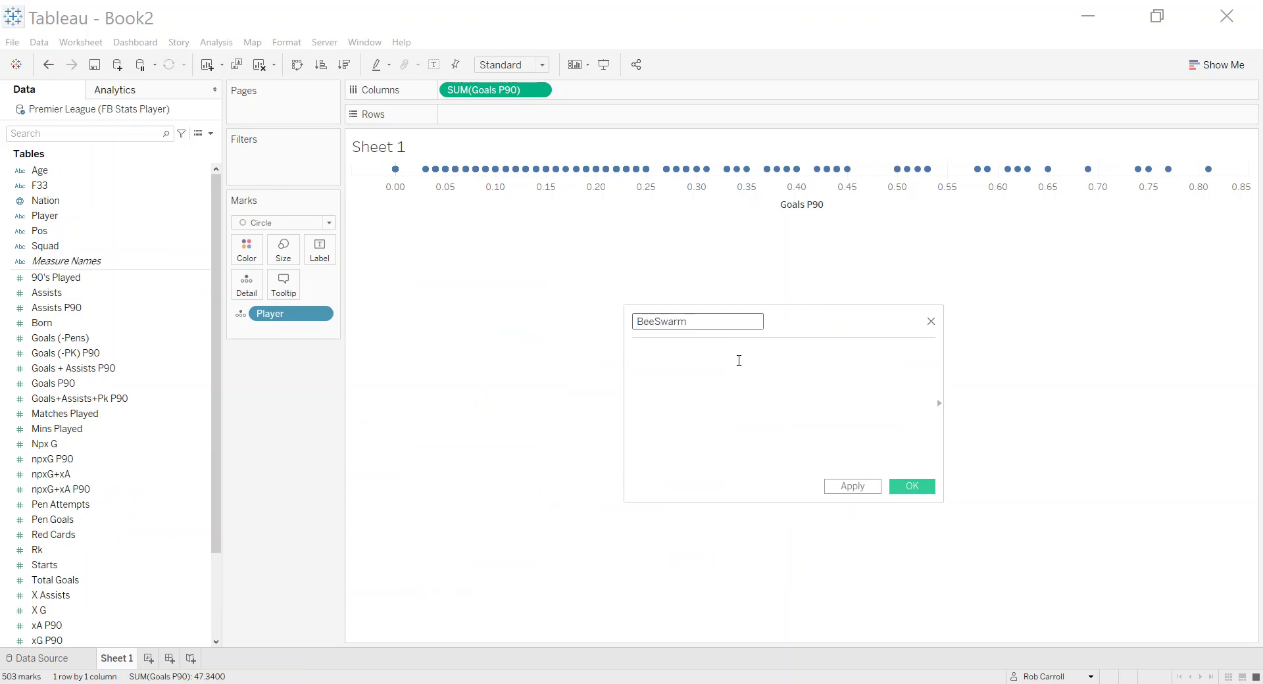
pyautogui.click(739, 361)
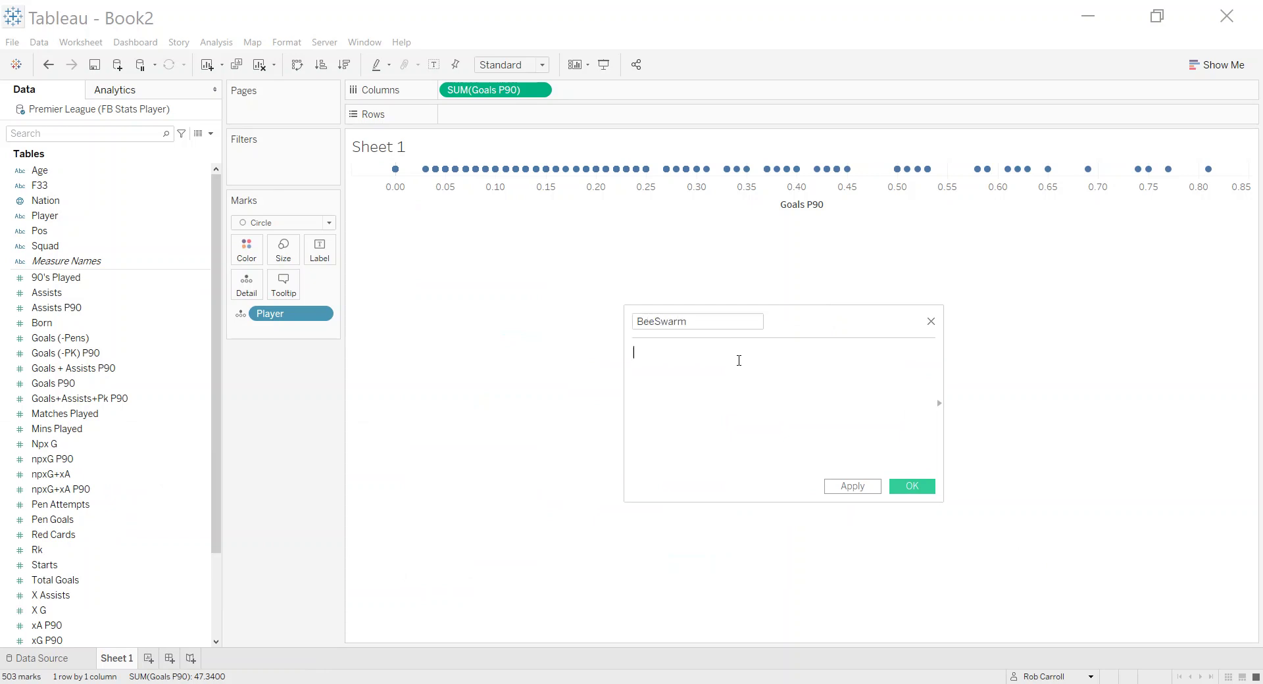
pyautogui.hotkey('ctrl', 'v')
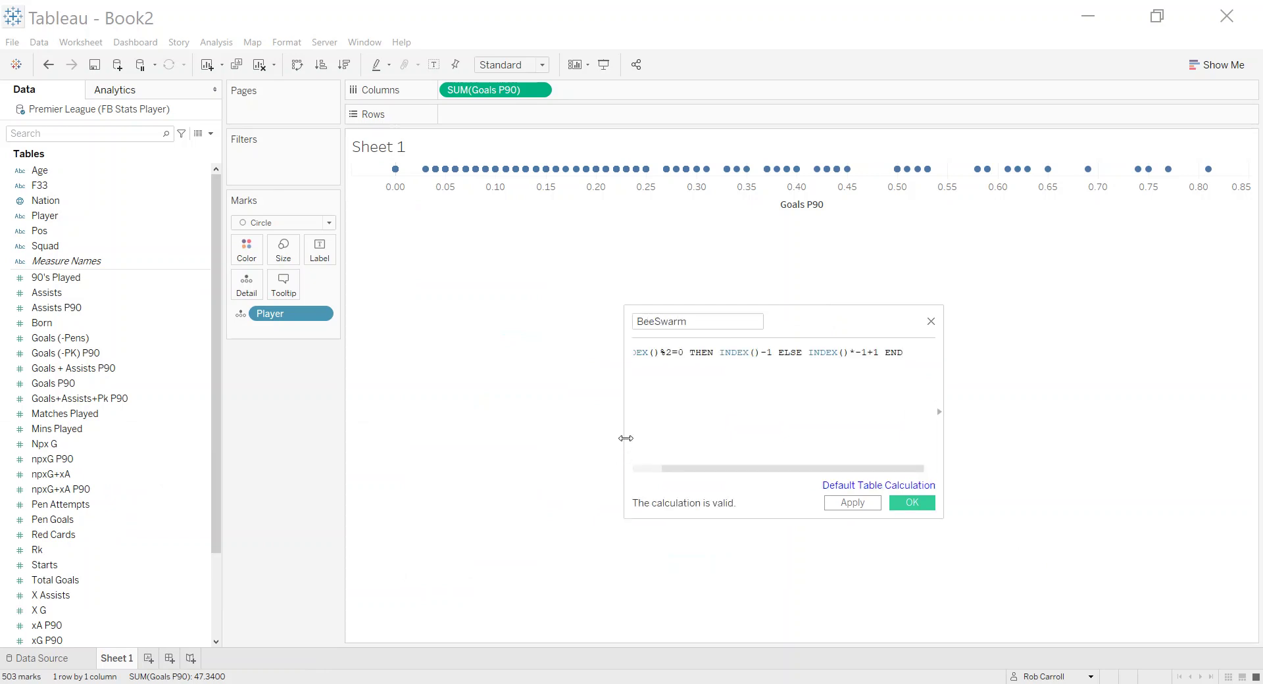
pyautogui.moveTo(624, 449); pyautogui.dragTo(503, 443)
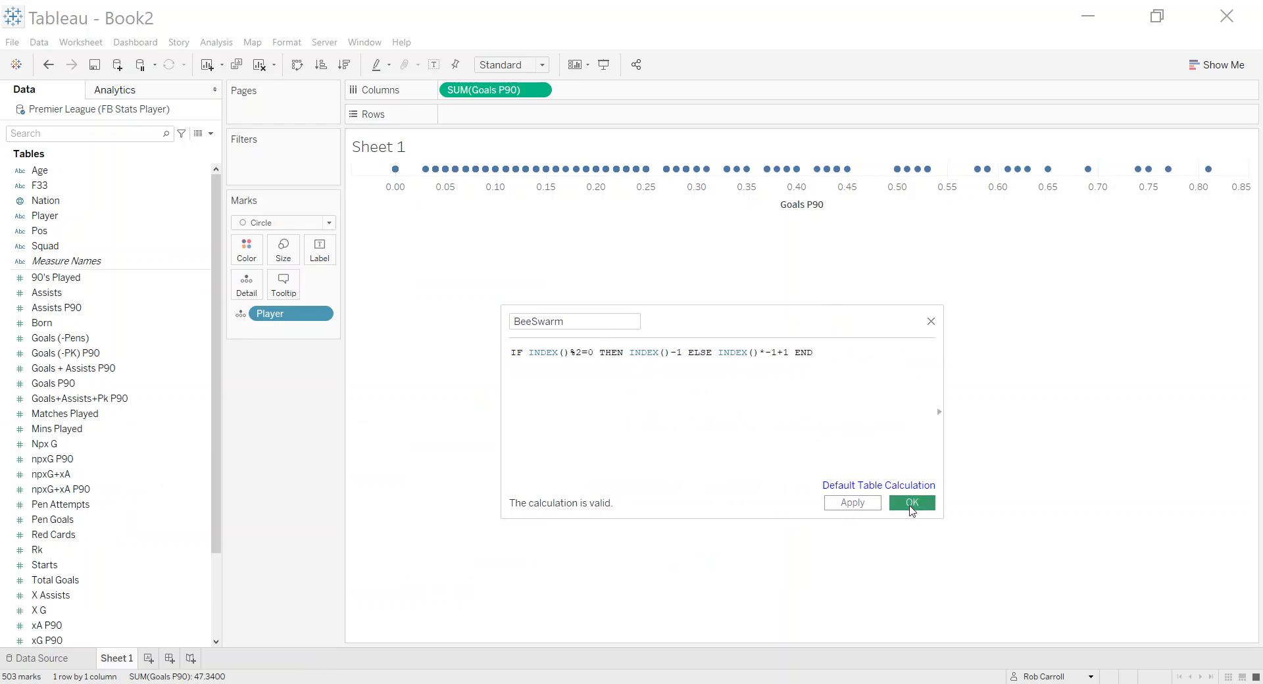
pyautogui.click(911, 503)
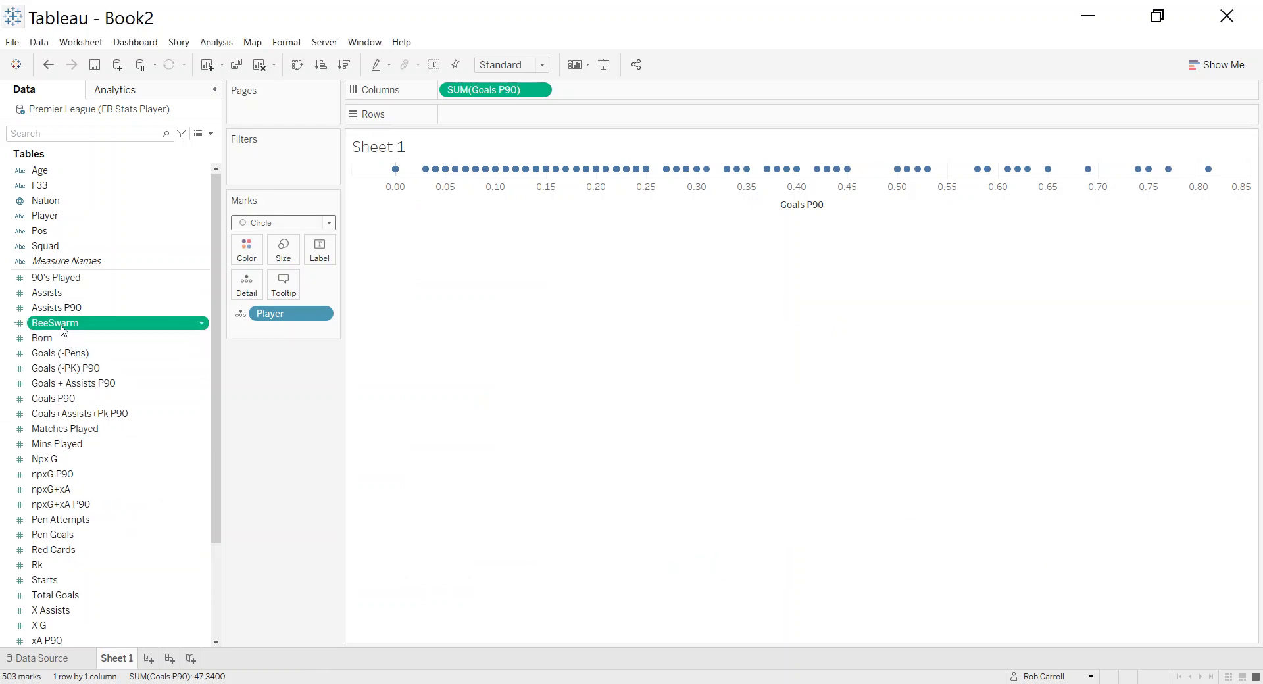
# Put BeeSwarm on Rows and compute it using Player to spread the dots vertically.
pyautogui.moveTo(64, 330); pyautogui.dragTo(488, 118)
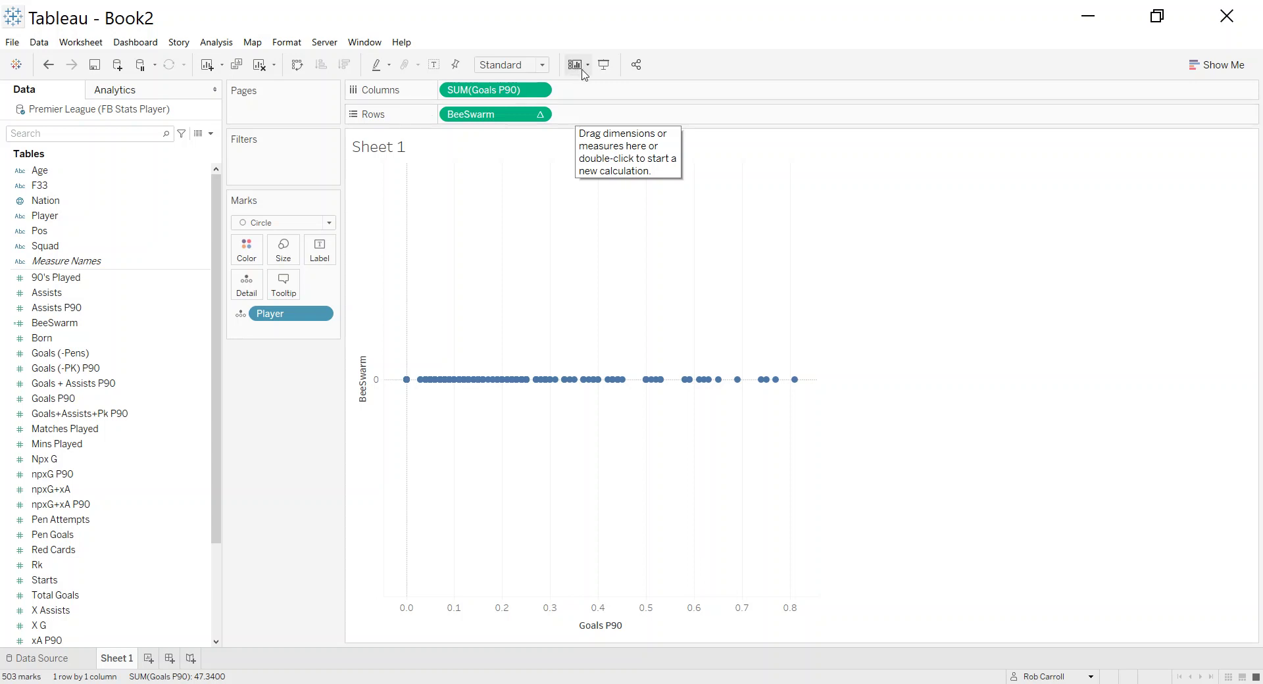
pyautogui.click(539, 115)
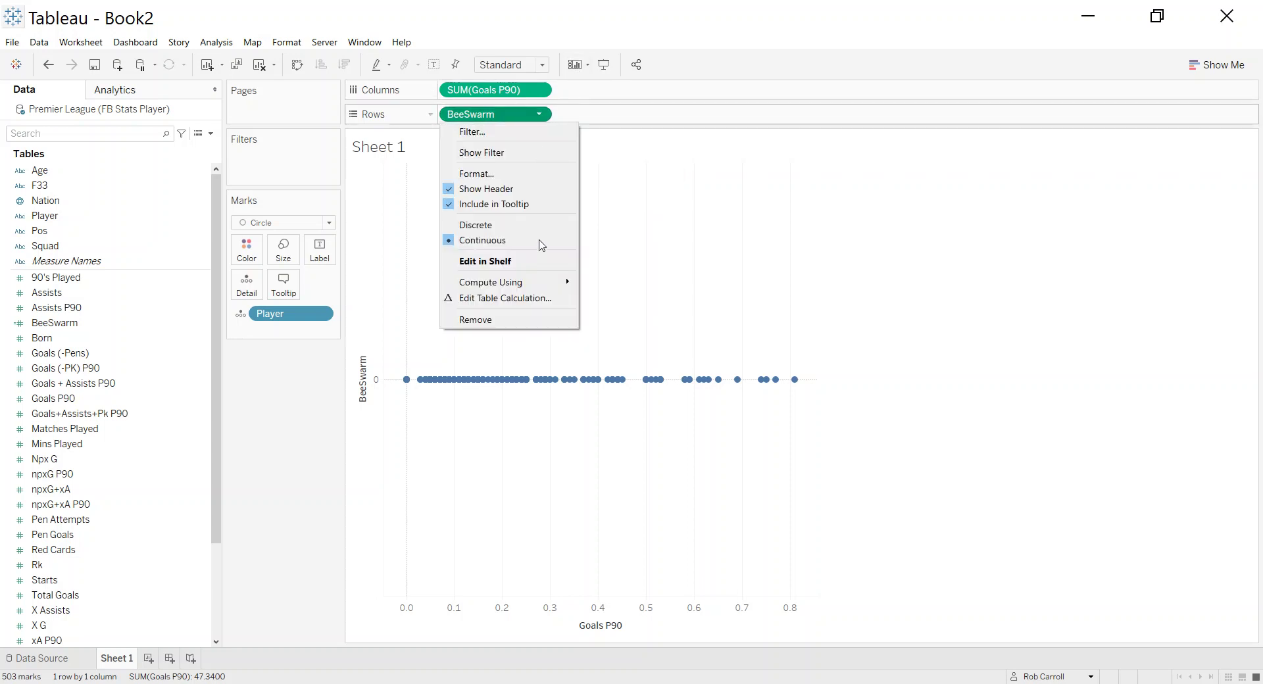
pyautogui.moveTo(534, 288)
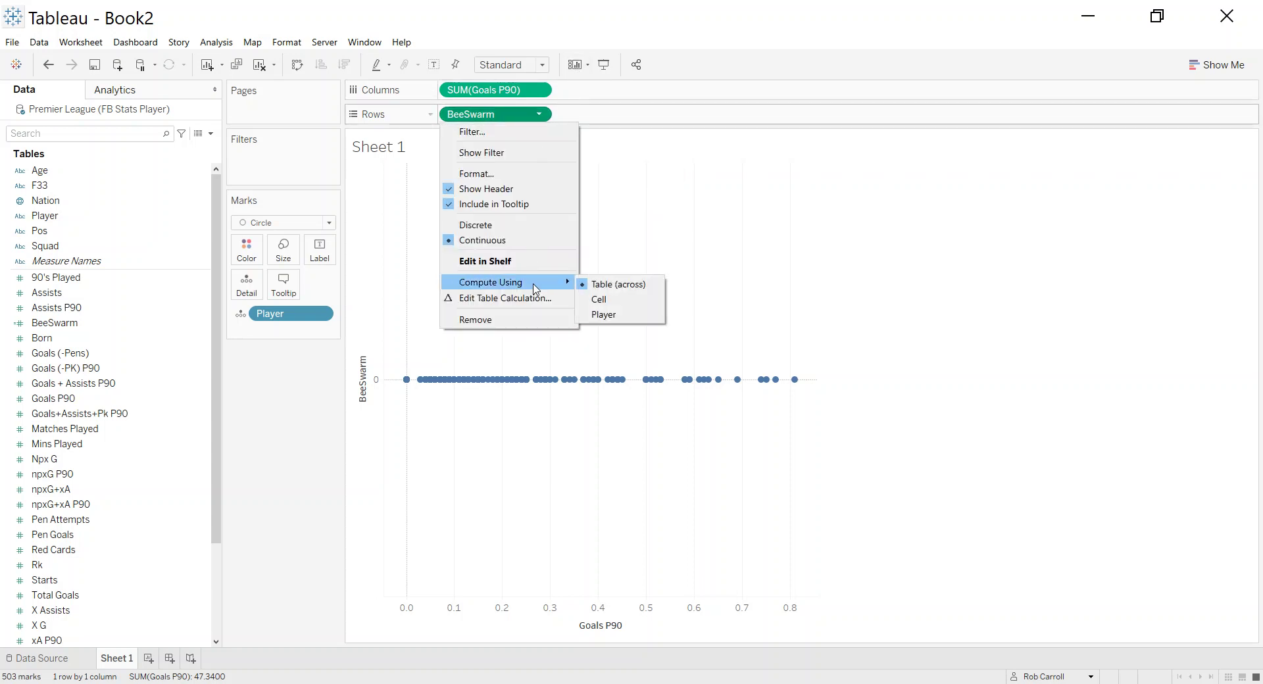
pyautogui.click(614, 315)
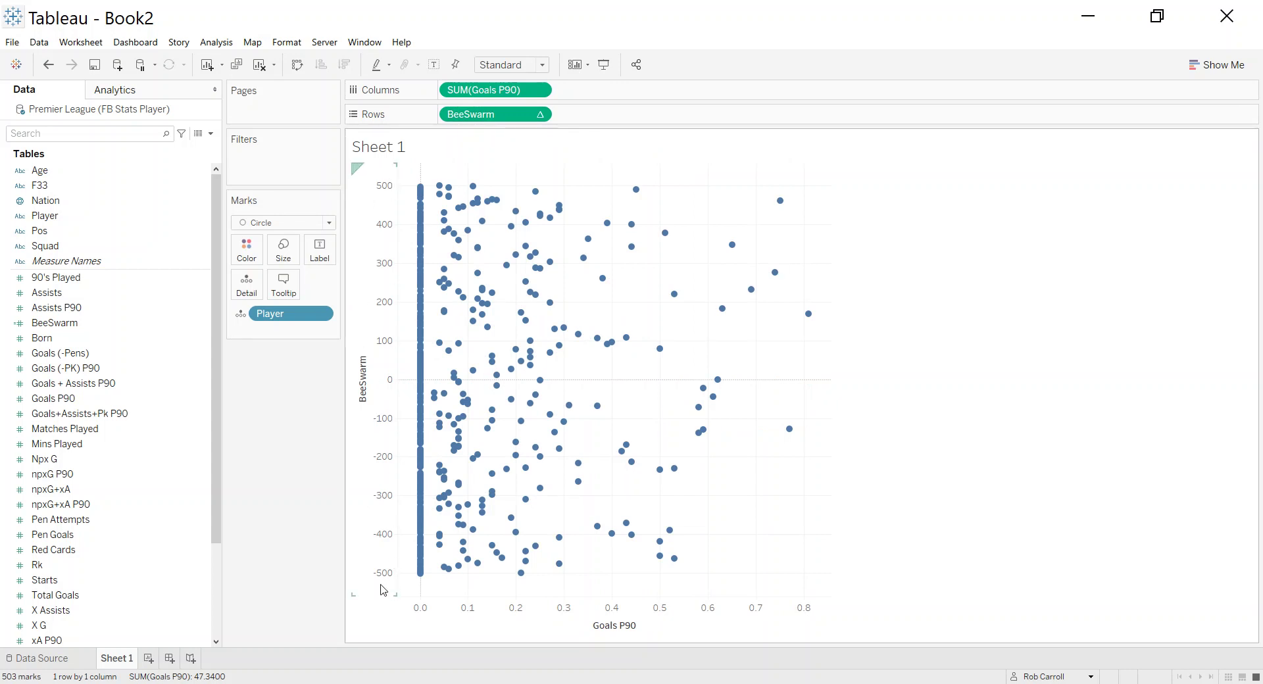
# Hide the BeeSwarm axis header.
pyautogui.click(390, 358)
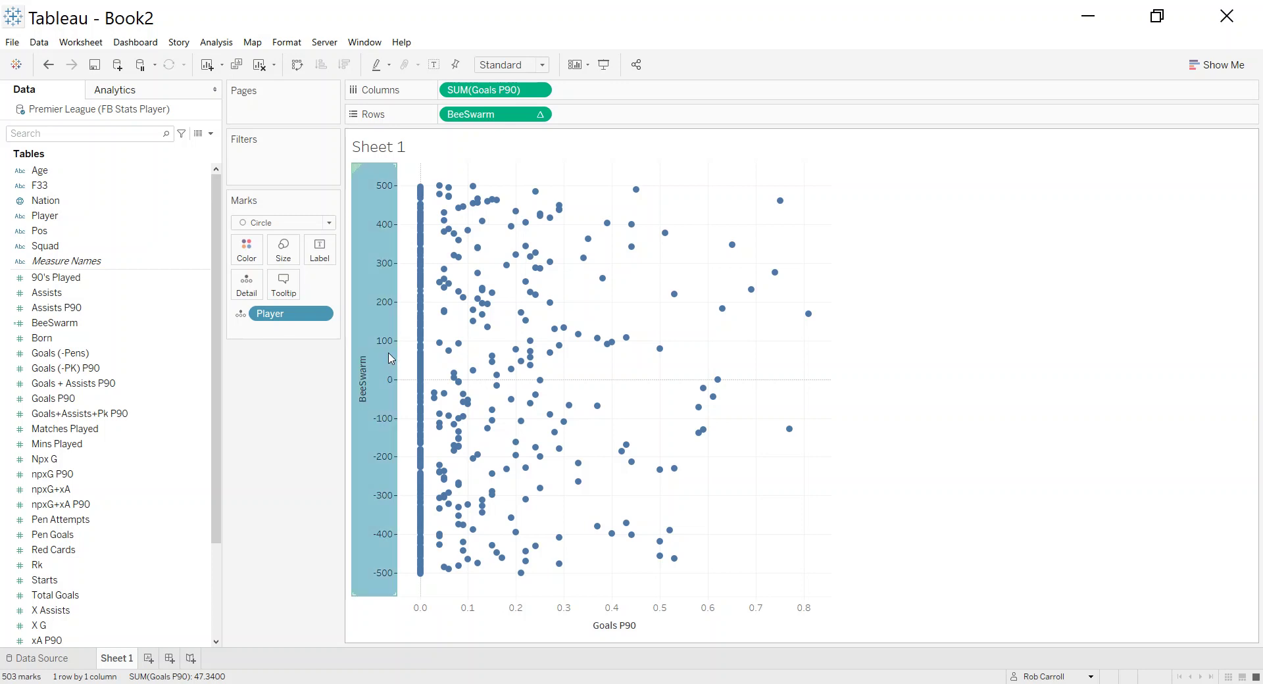
pyautogui.rightClick(391, 358)
pyautogui.click(461, 436)
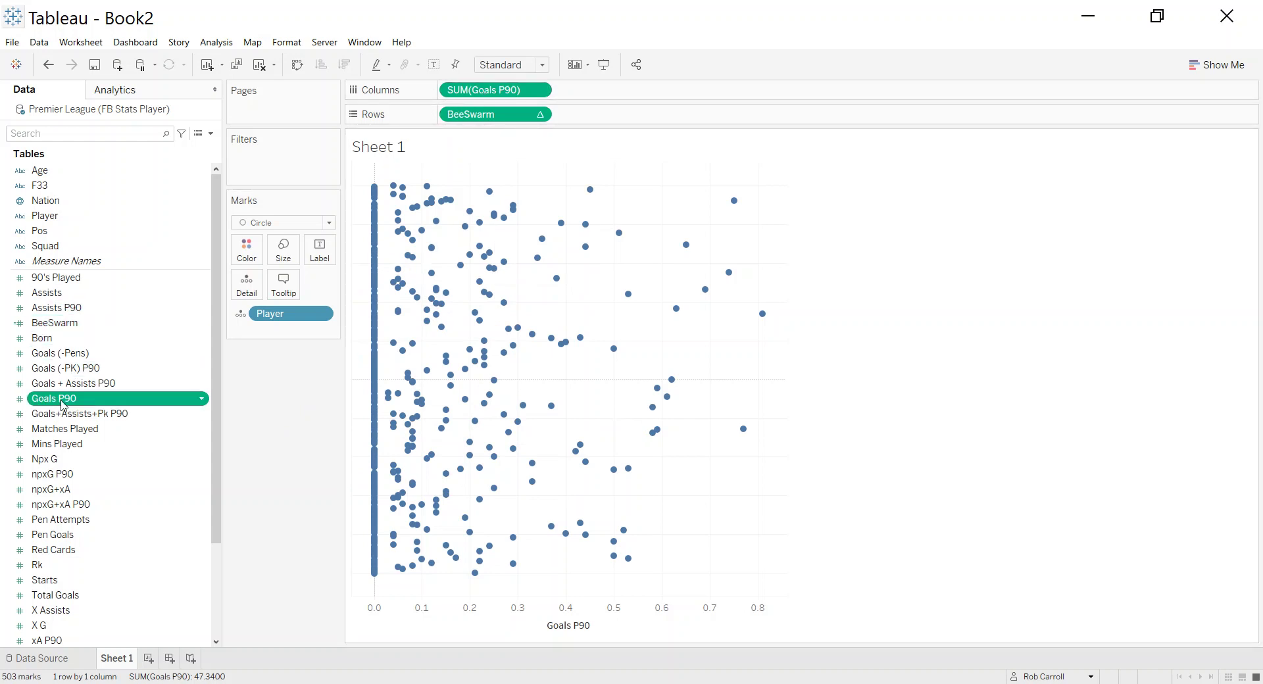
# Filter Goals P90 to all values of at least 1e-05, leaving 228 players.
pyautogui.moveTo(63, 404); pyautogui.dragTo(274, 178)
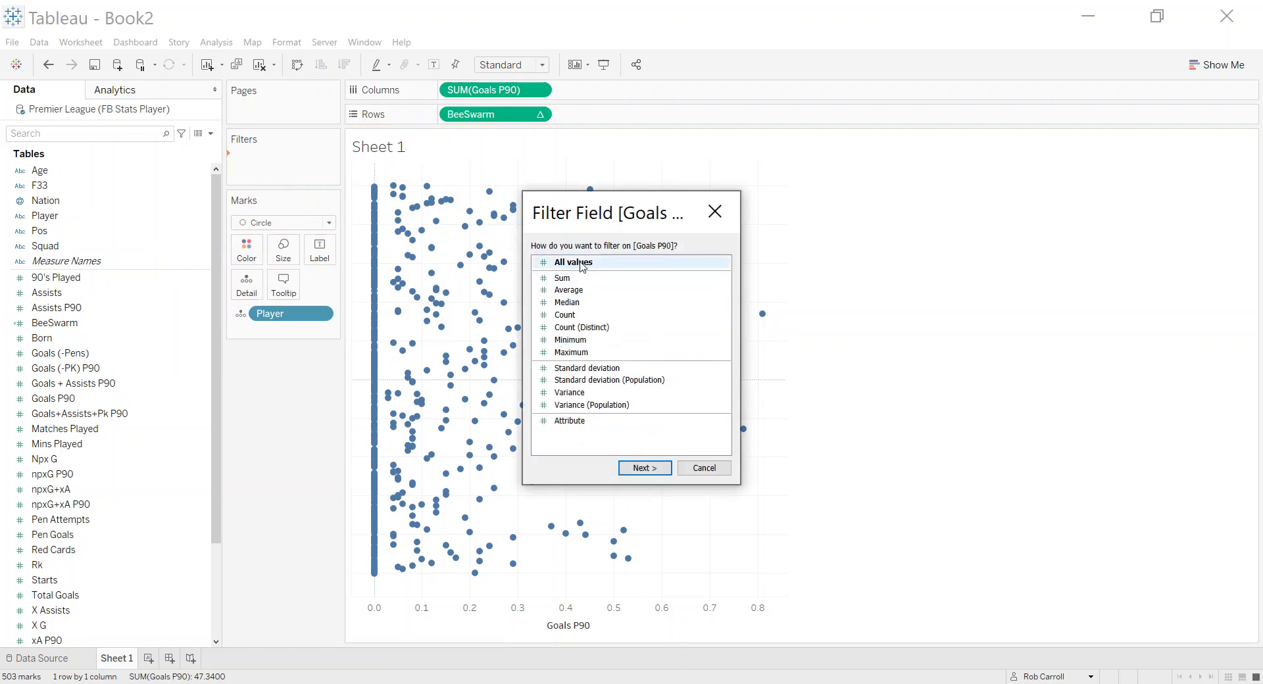
pyautogui.click(581, 266)
pyautogui.doubleClick(609, 267)
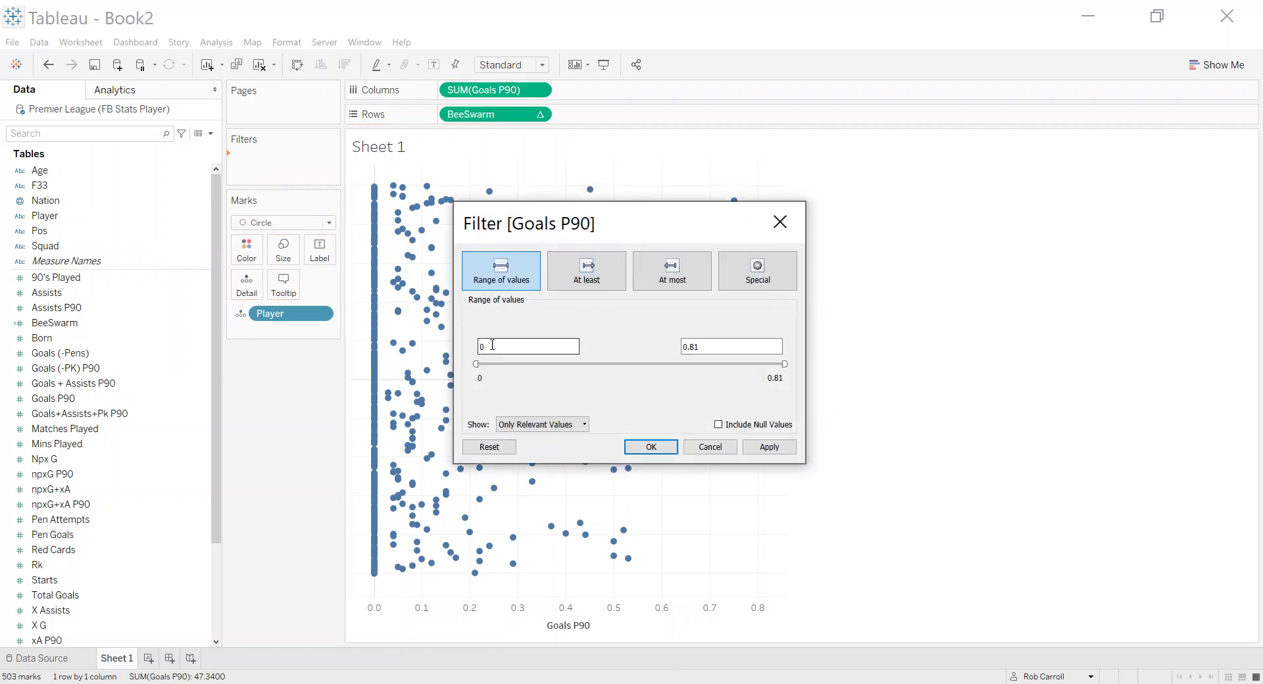
pyautogui.doubleClick(474, 347)
pyautogui.click(592, 276)
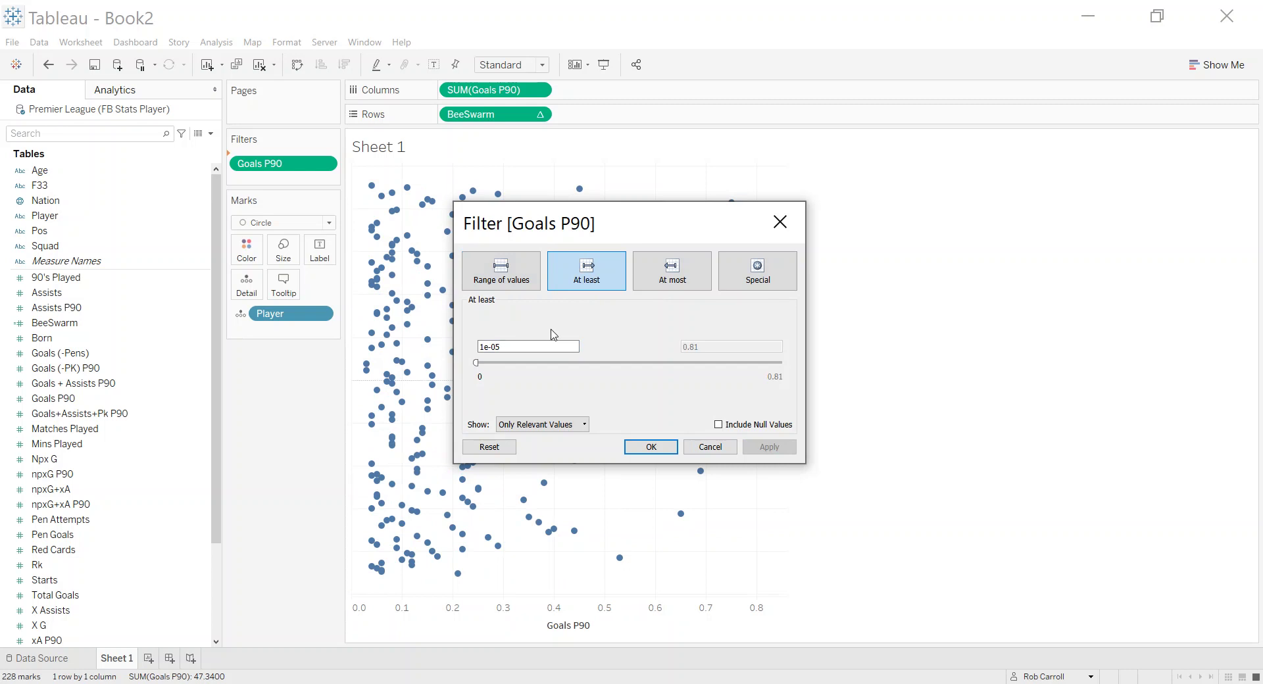
pyautogui.click(647, 446)
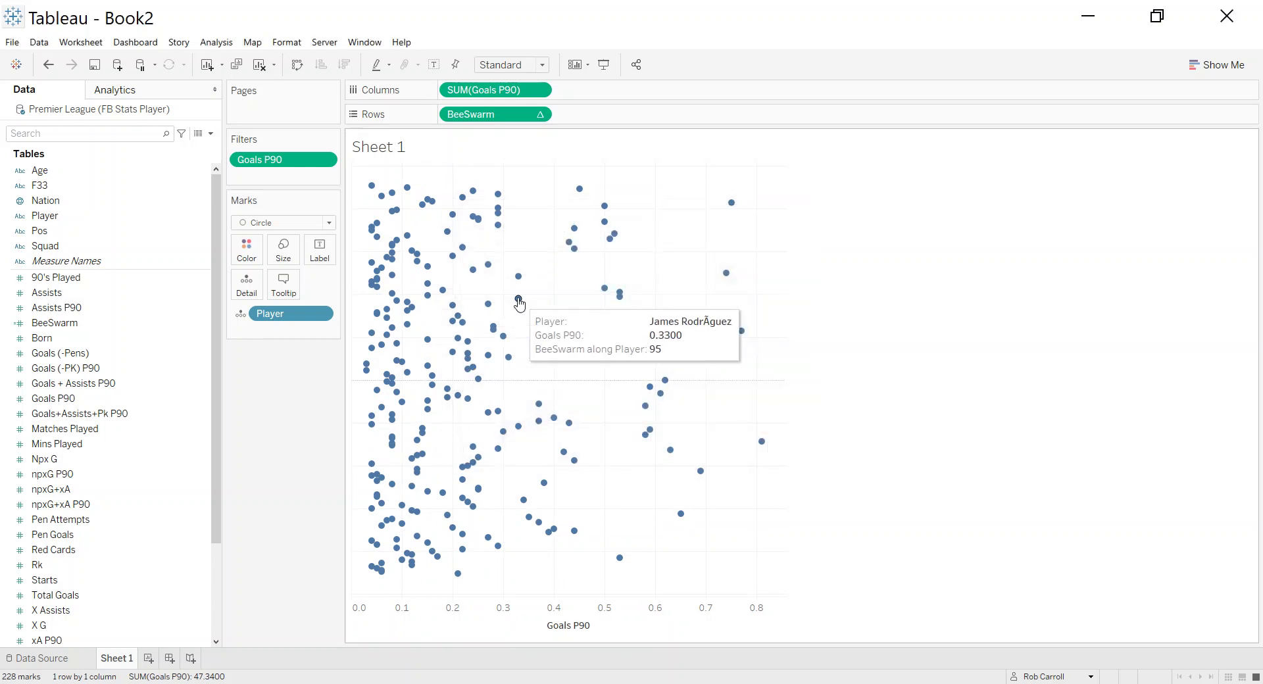
pyautogui.rightClick(685, 258)
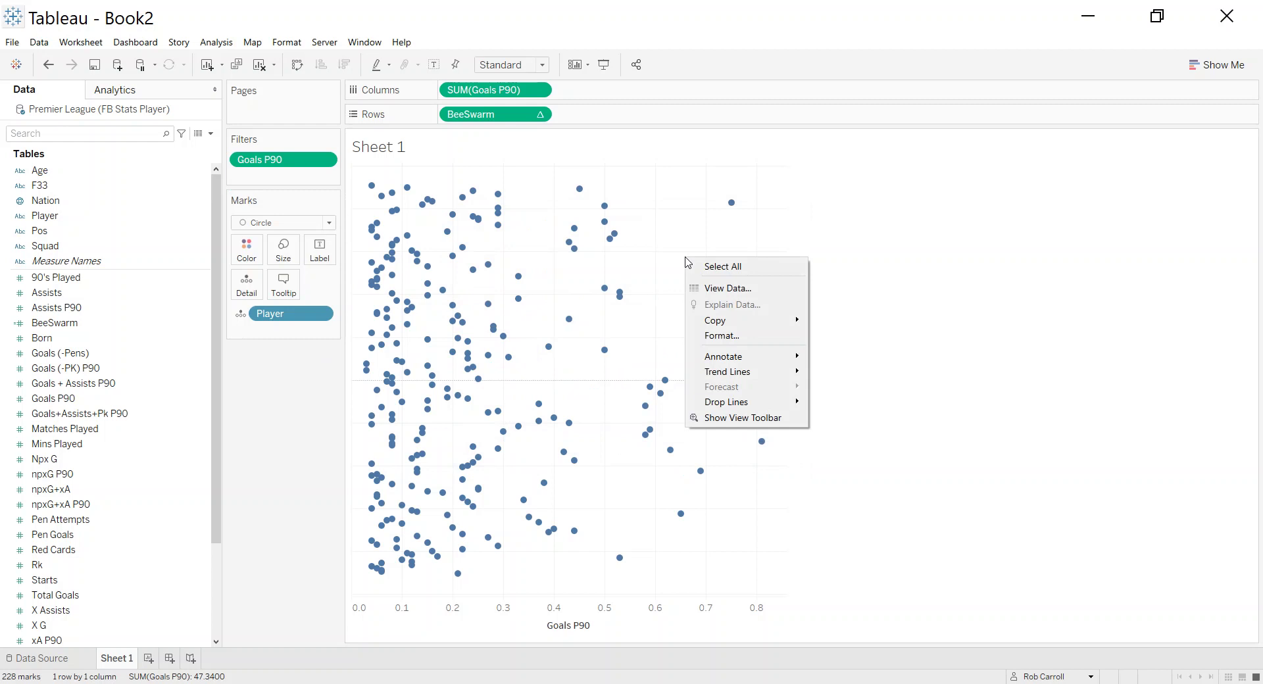
pyautogui.click(700, 254)
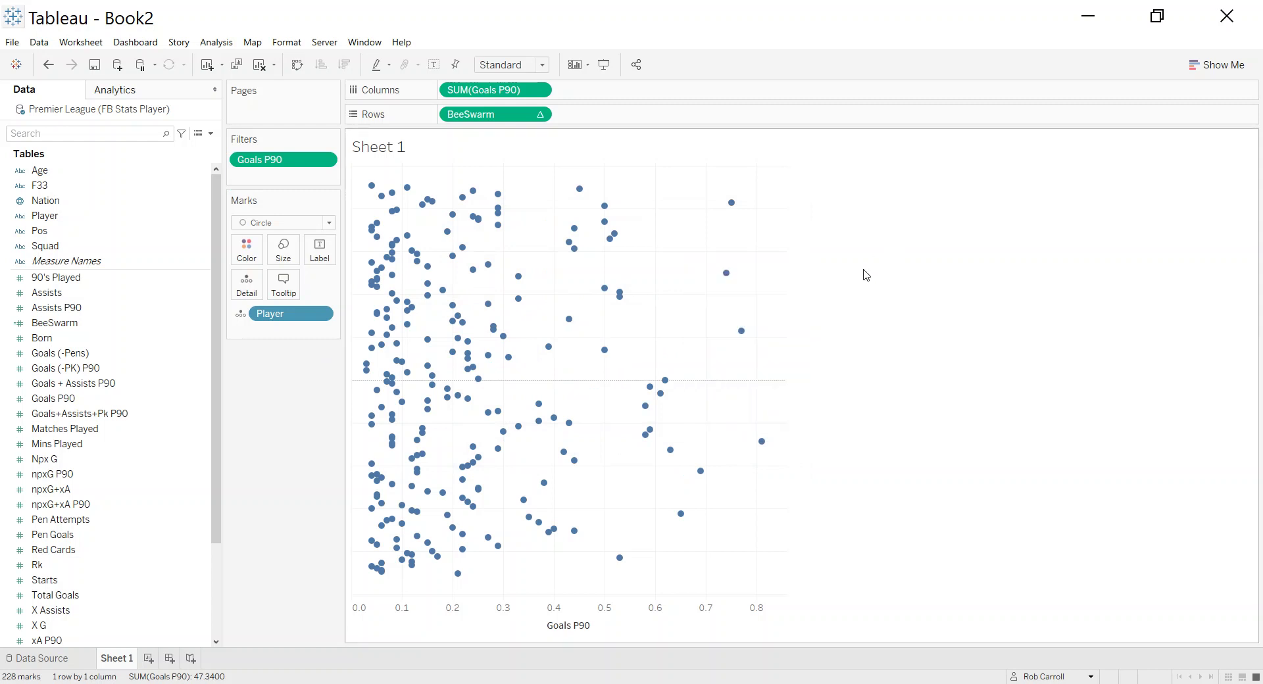
# In Format Lines, set grid lines, the row zero line and row axis ticks to None.
pyautogui.rightClick(672, 309)
pyautogui.click(707, 386)
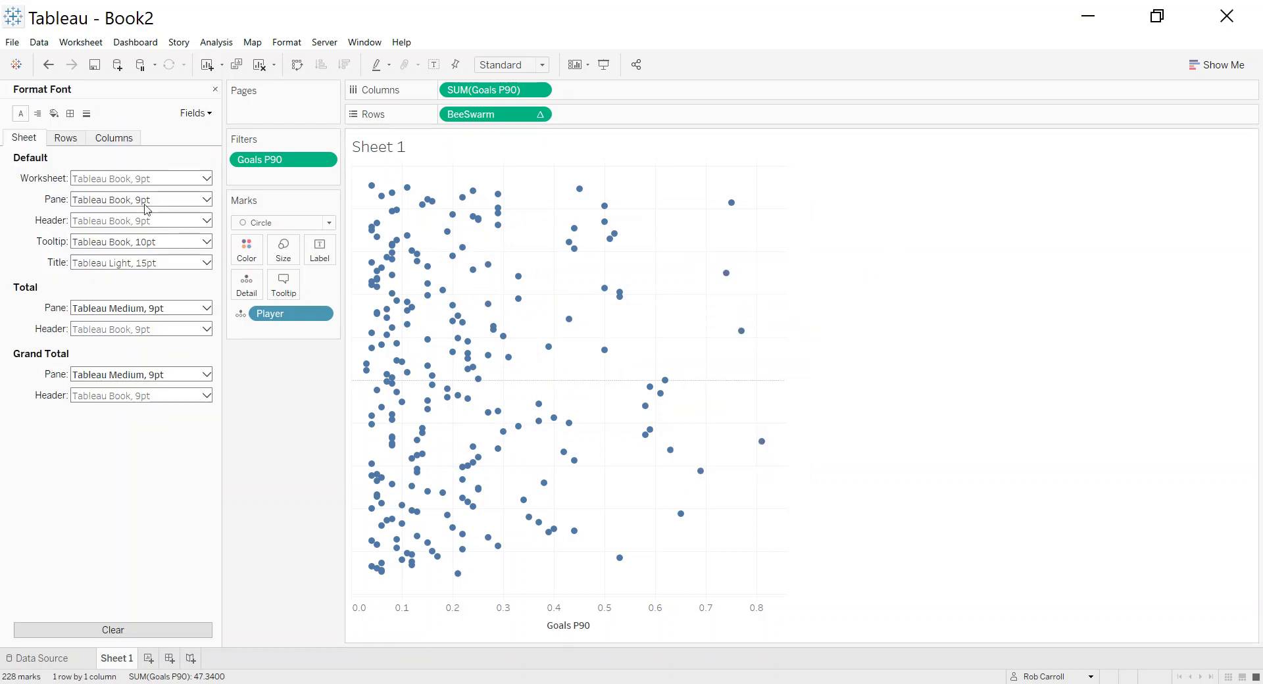
pyautogui.click(86, 115)
pyautogui.click(106, 178)
pyautogui.click(111, 198)
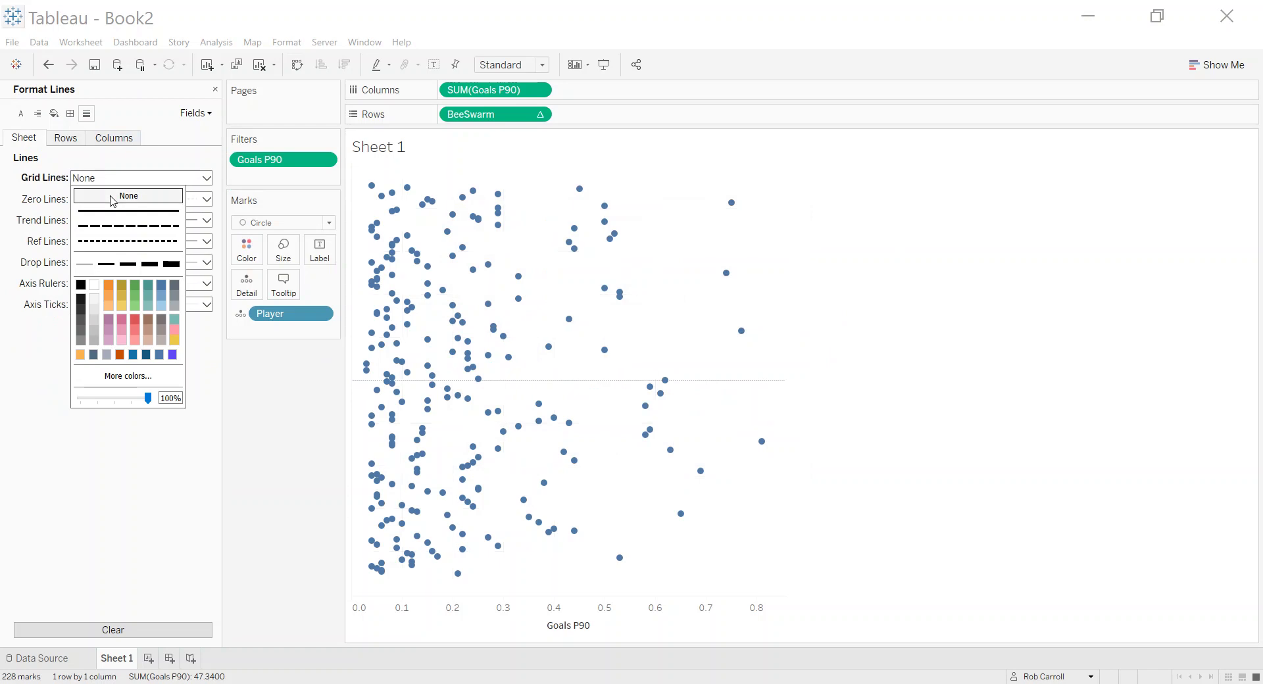
pyautogui.click(74, 142)
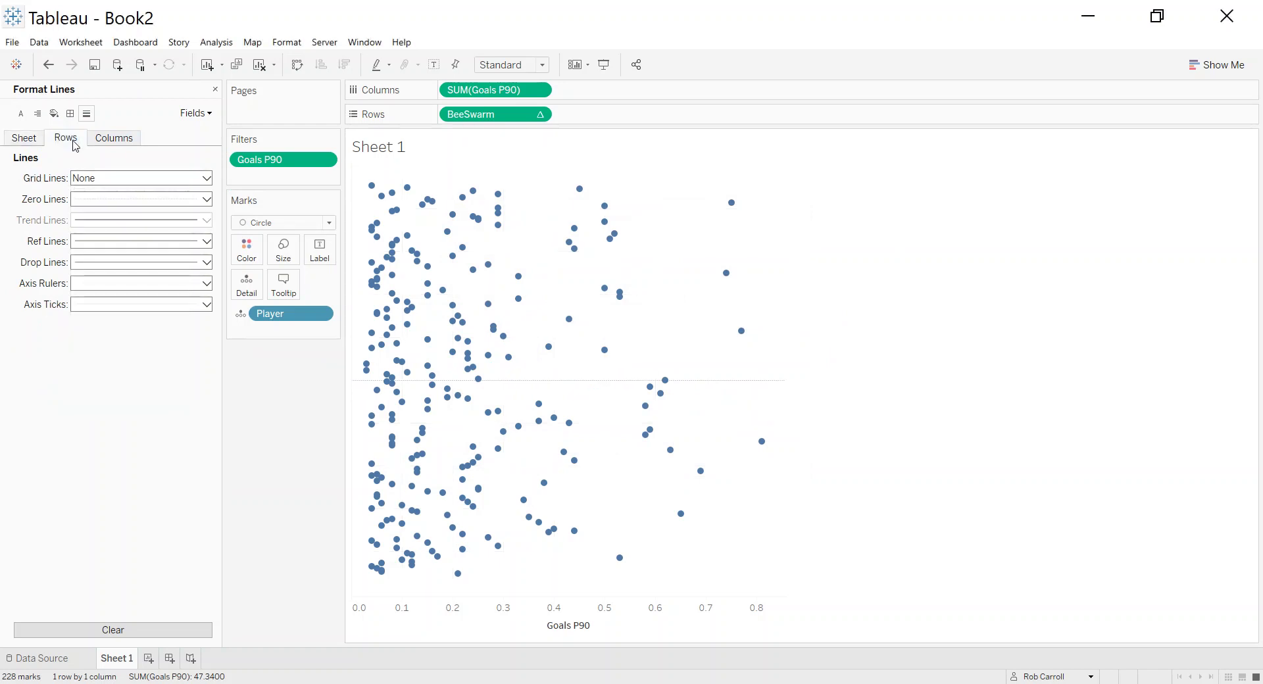
pyautogui.click(102, 200)
pyautogui.click(113, 223)
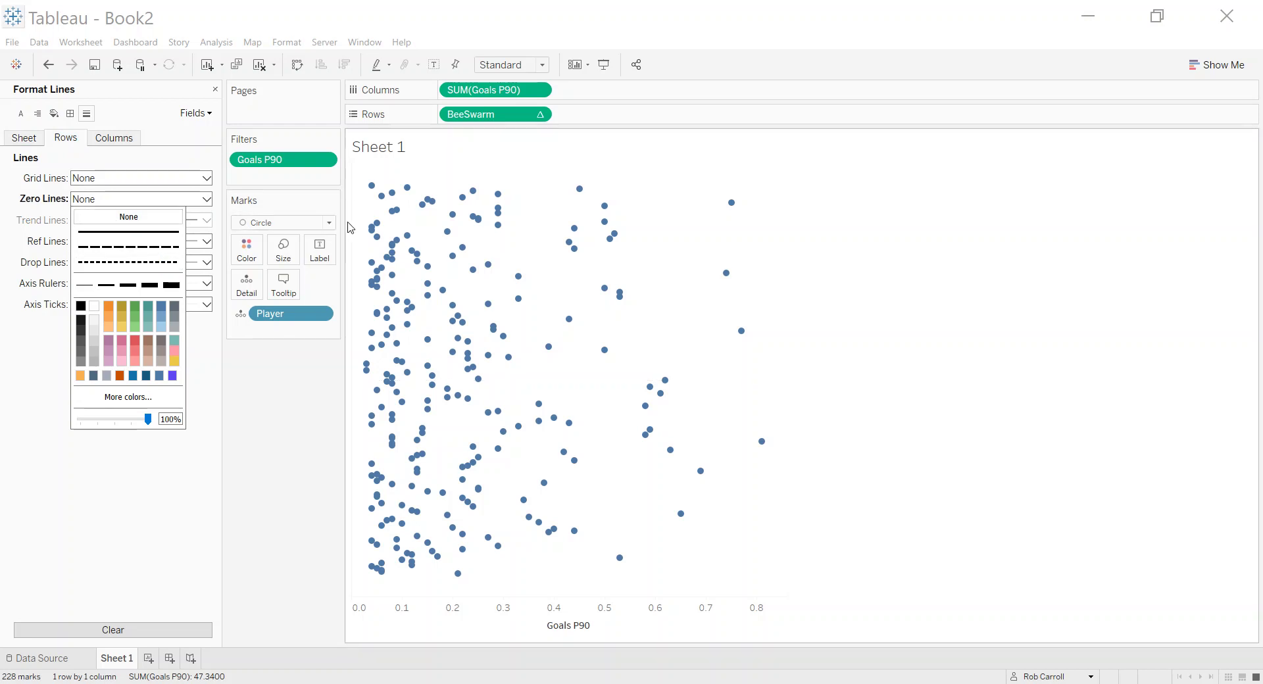
pyautogui.click(119, 170)
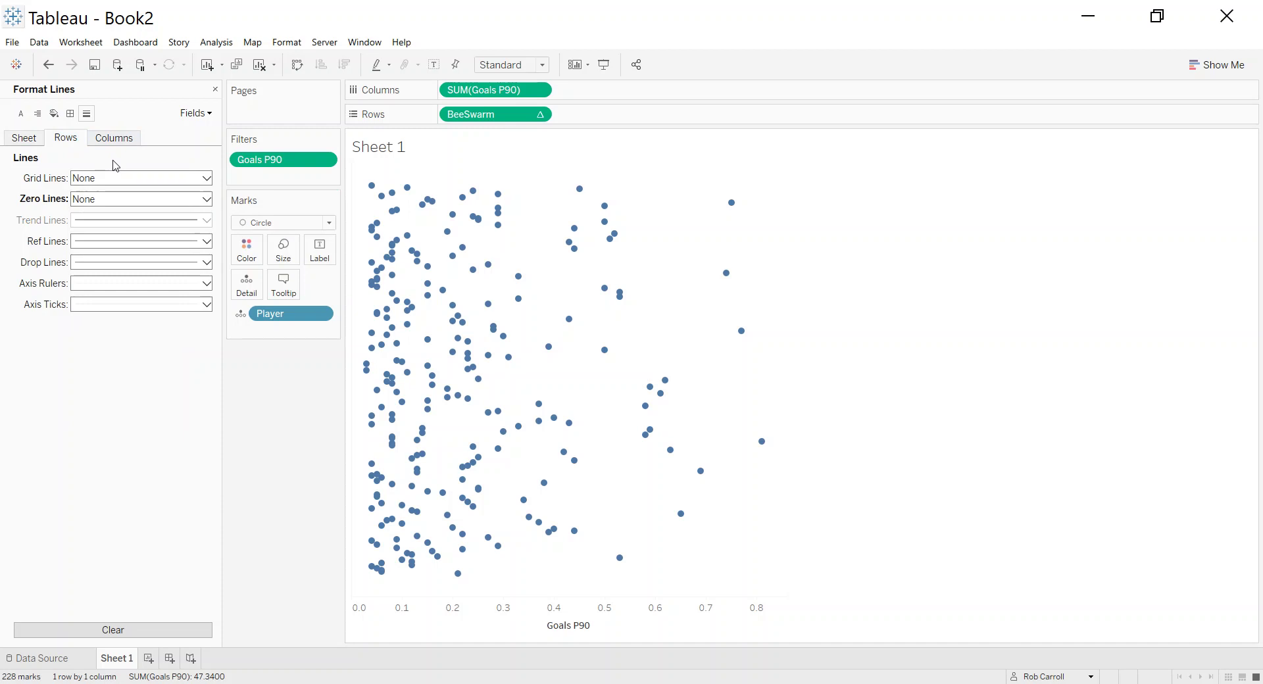
pyautogui.click(113, 304)
pyautogui.click(113, 323)
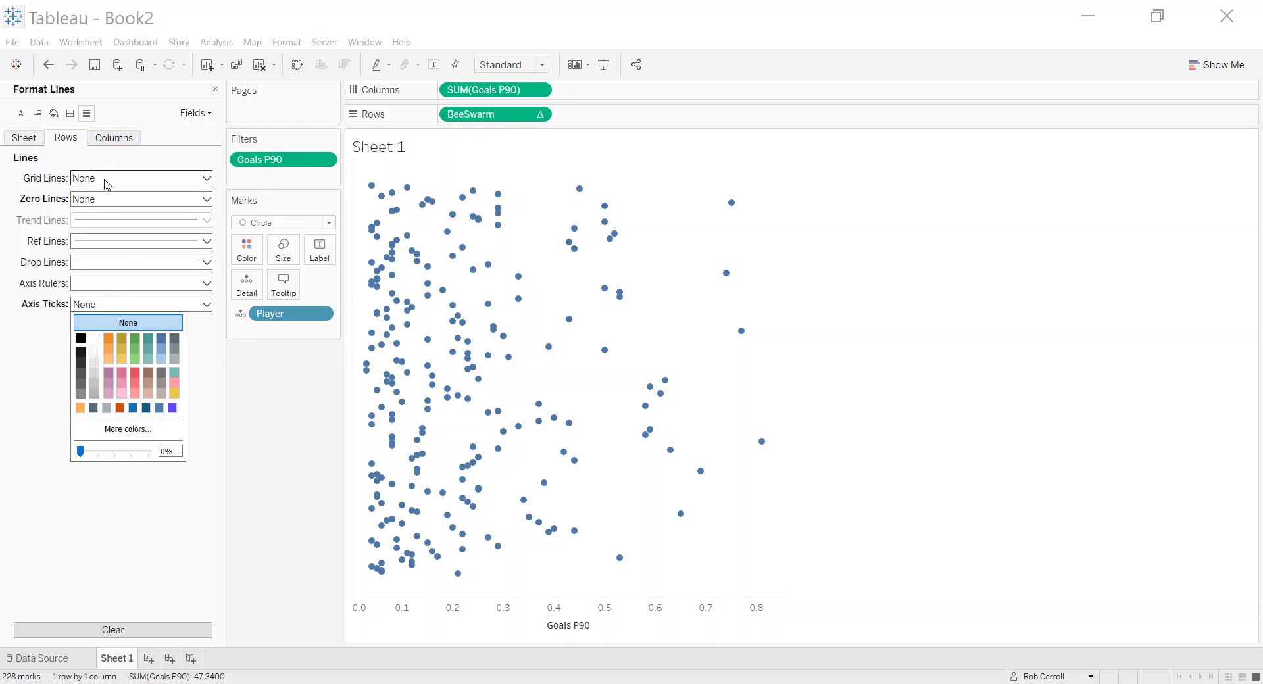
# Set the column axis ticks, row axis rulers and column zero line to None.
pyautogui.click(116, 138)
pyautogui.click(113, 304)
pyautogui.click(113, 322)
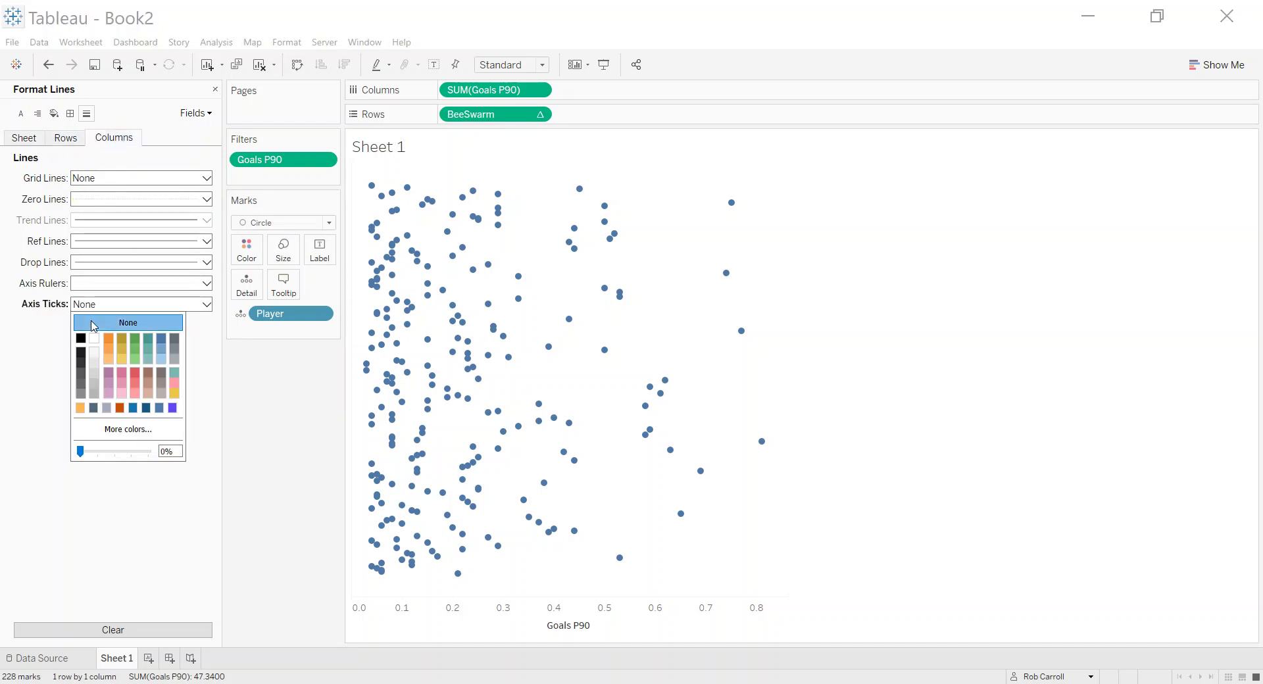
pyautogui.click(105, 282)
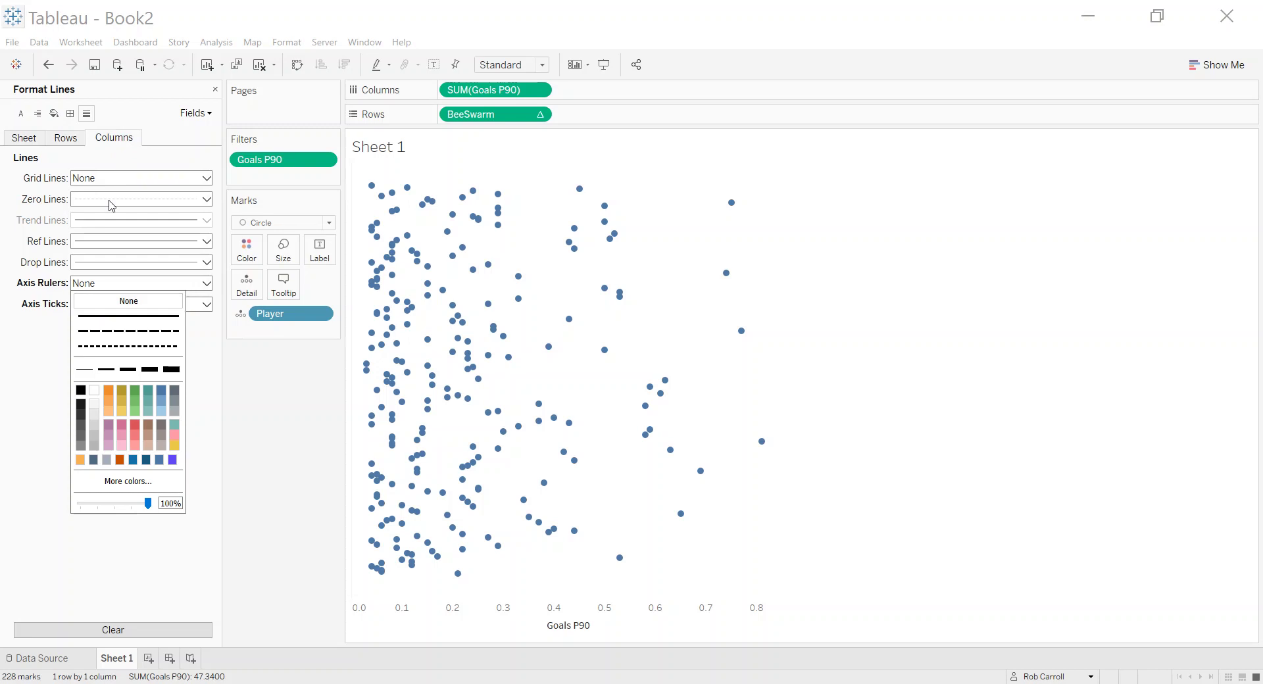
pyautogui.click(65, 137)
pyautogui.click(103, 286)
pyautogui.click(108, 301)
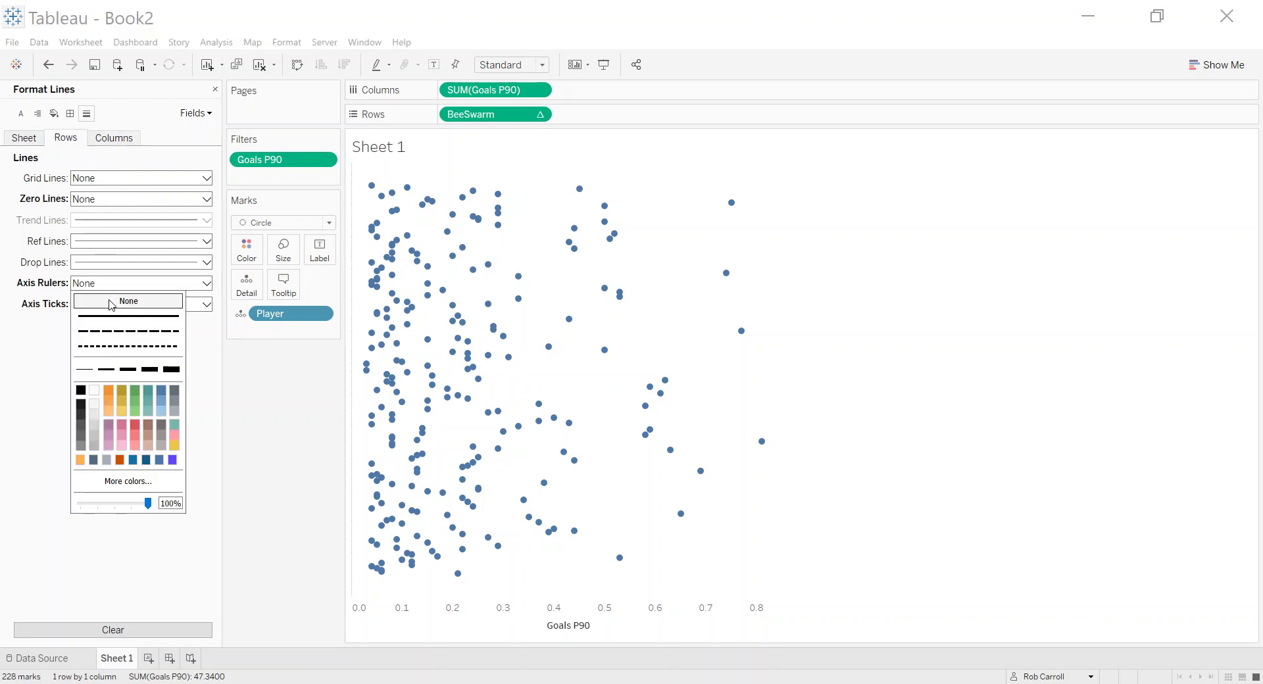
pyautogui.click(114, 137)
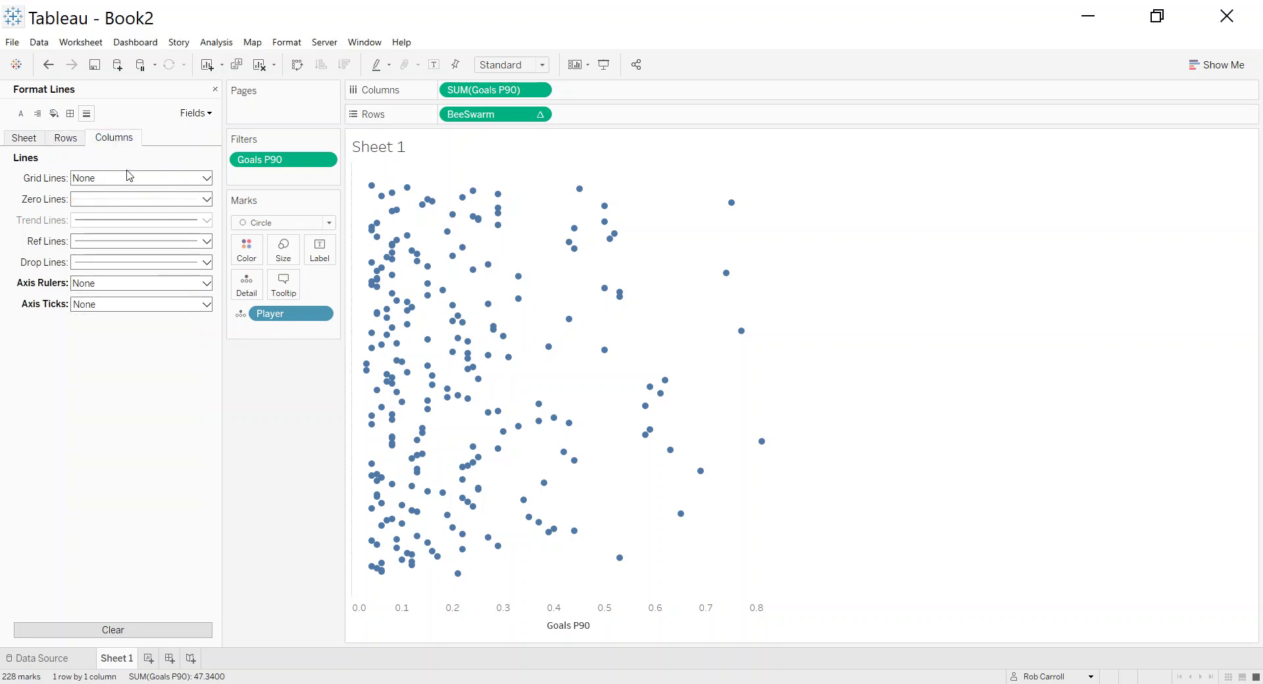
pyautogui.click(116, 200)
pyautogui.click(117, 217)
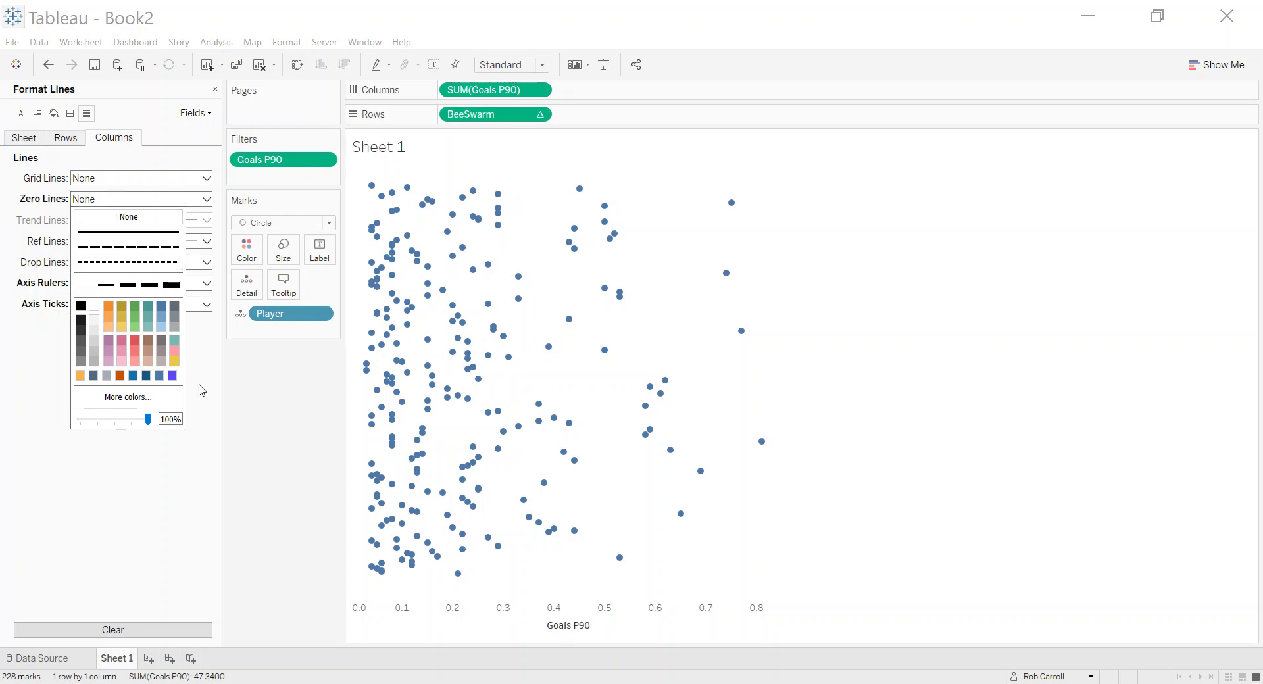
pyautogui.click(238, 490)
# Change the sheet fit from Standard to Entire View, briefly checking the reference dashboard.
pyautogui.click(538, 65)
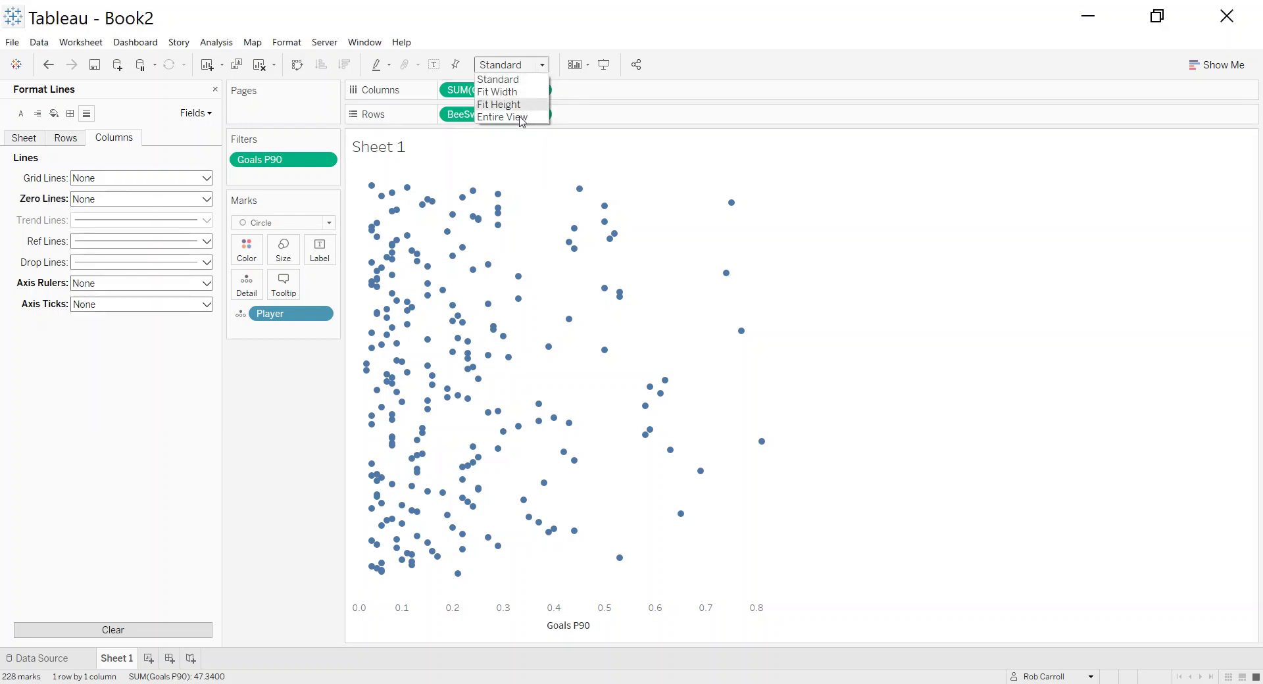
pyautogui.click(510, 118)
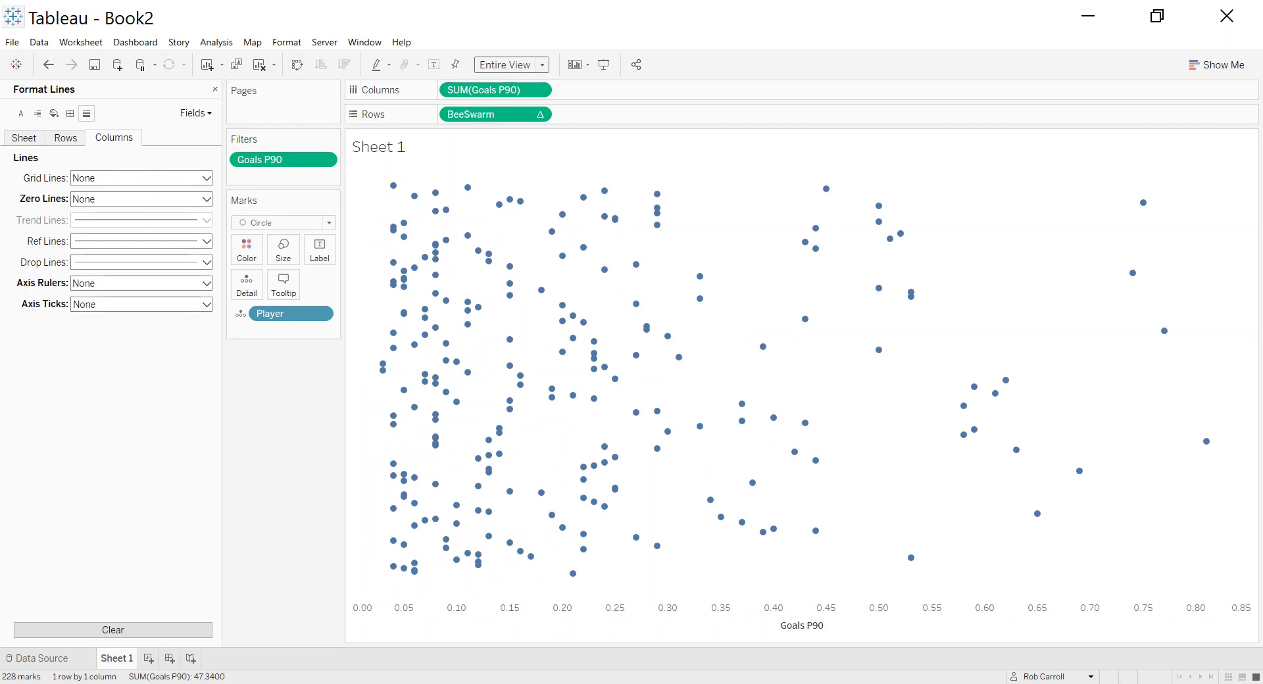
pyautogui.moveTo(275, 681)
pyautogui.click(398, 641)
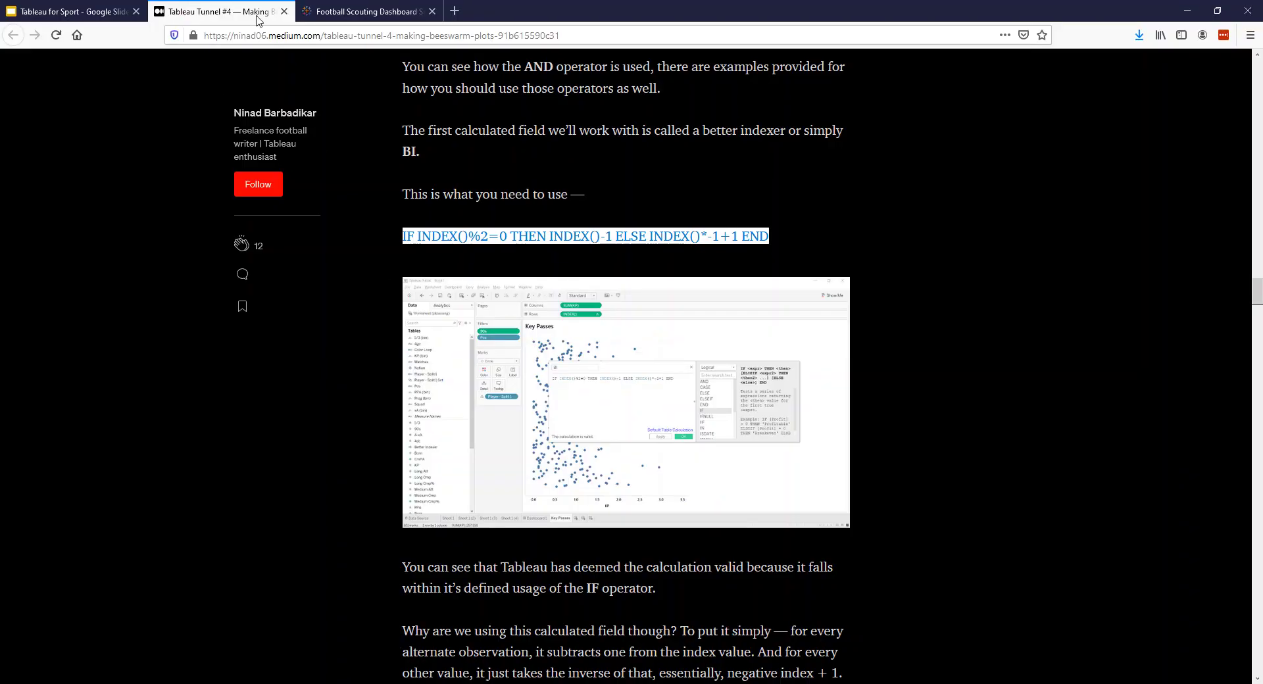
pyautogui.click(339, 11)
pyautogui.moveTo(584, 409)
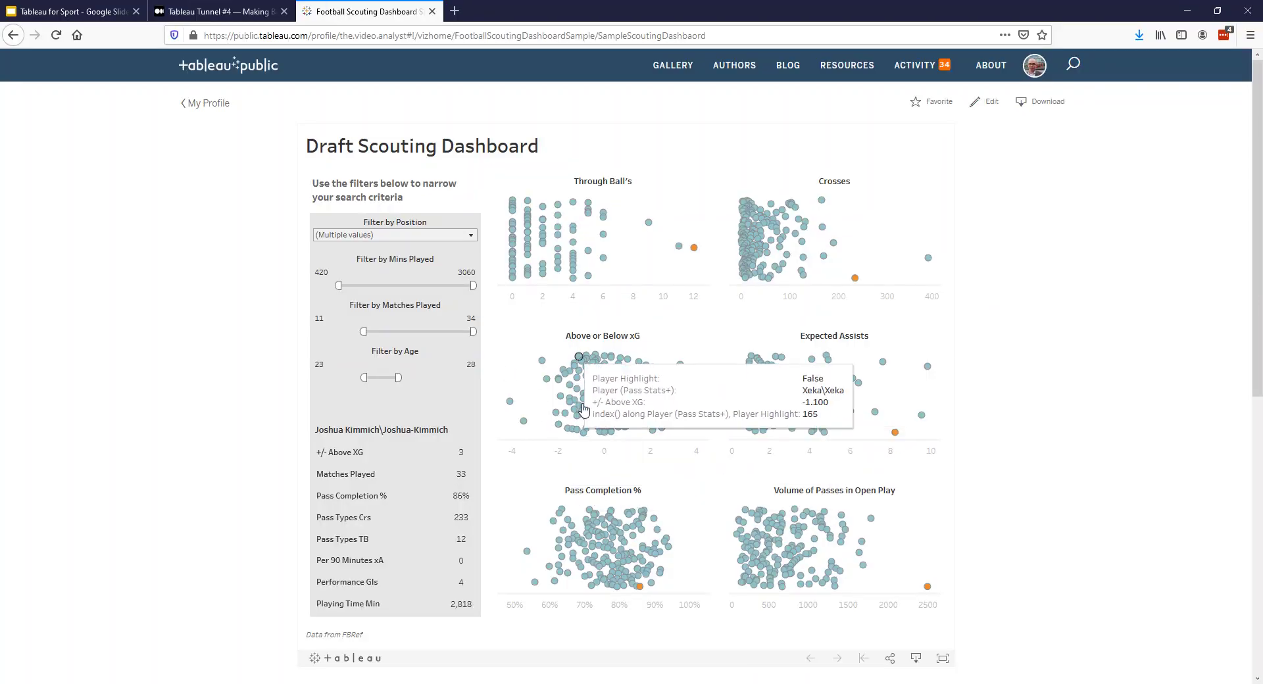
pyautogui.hotkey('alt', 'Tab')
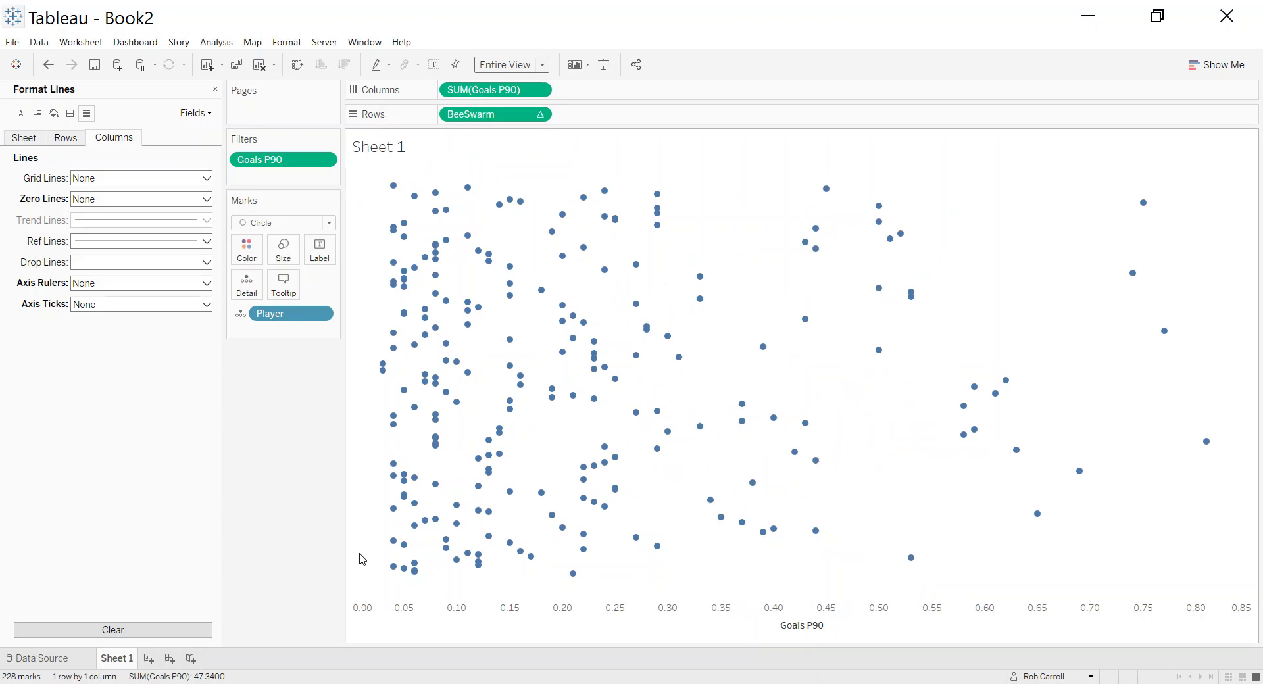
# Set the Color card's border to light grey and the dots to the mauve swatch.
pyautogui.click(253, 255)
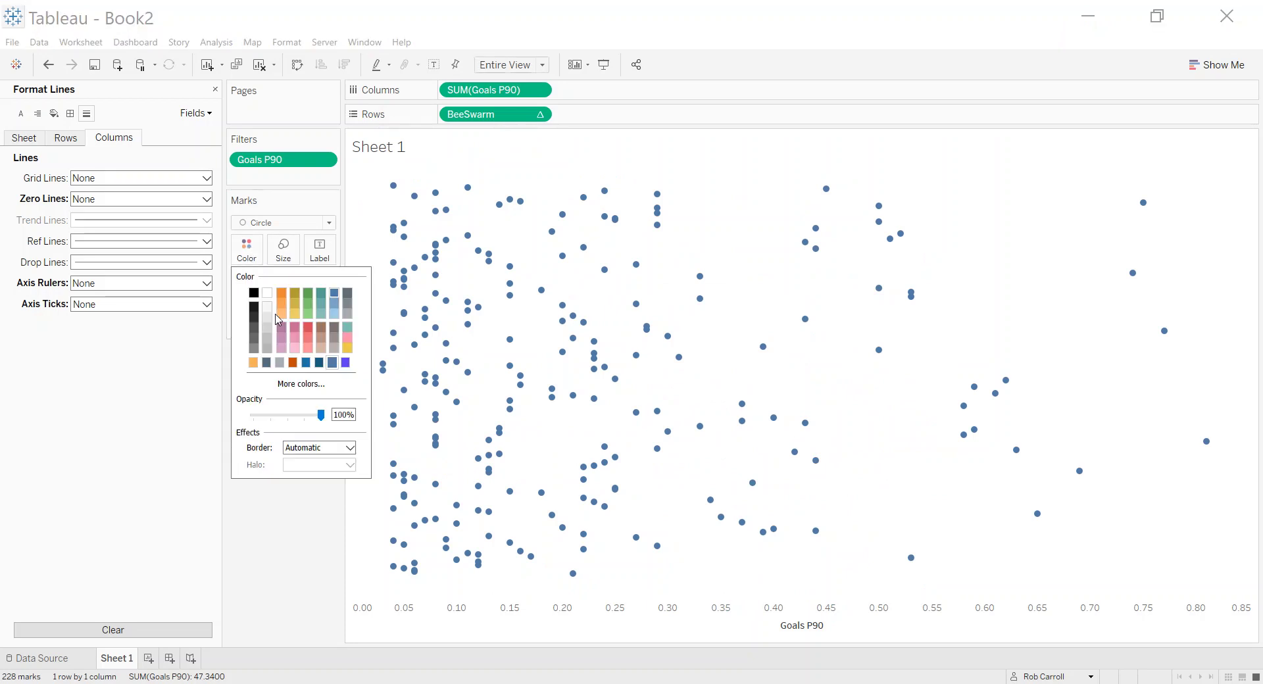
pyautogui.click(311, 448)
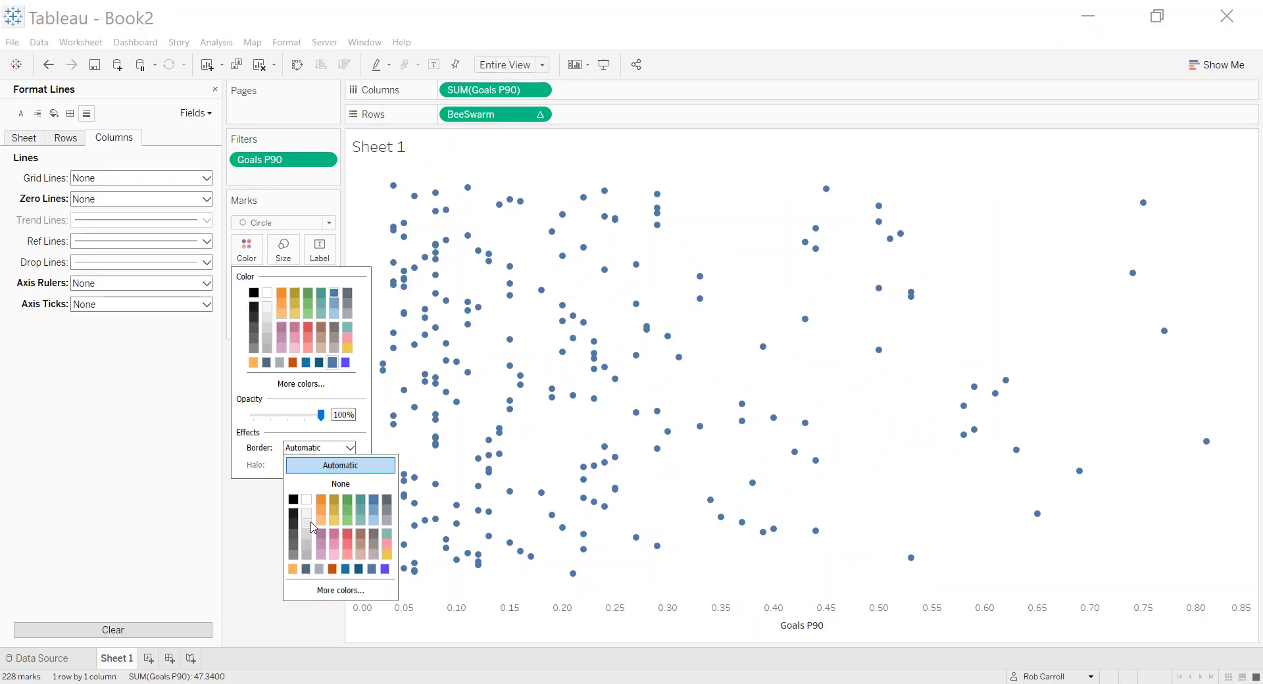
pyautogui.click(312, 548)
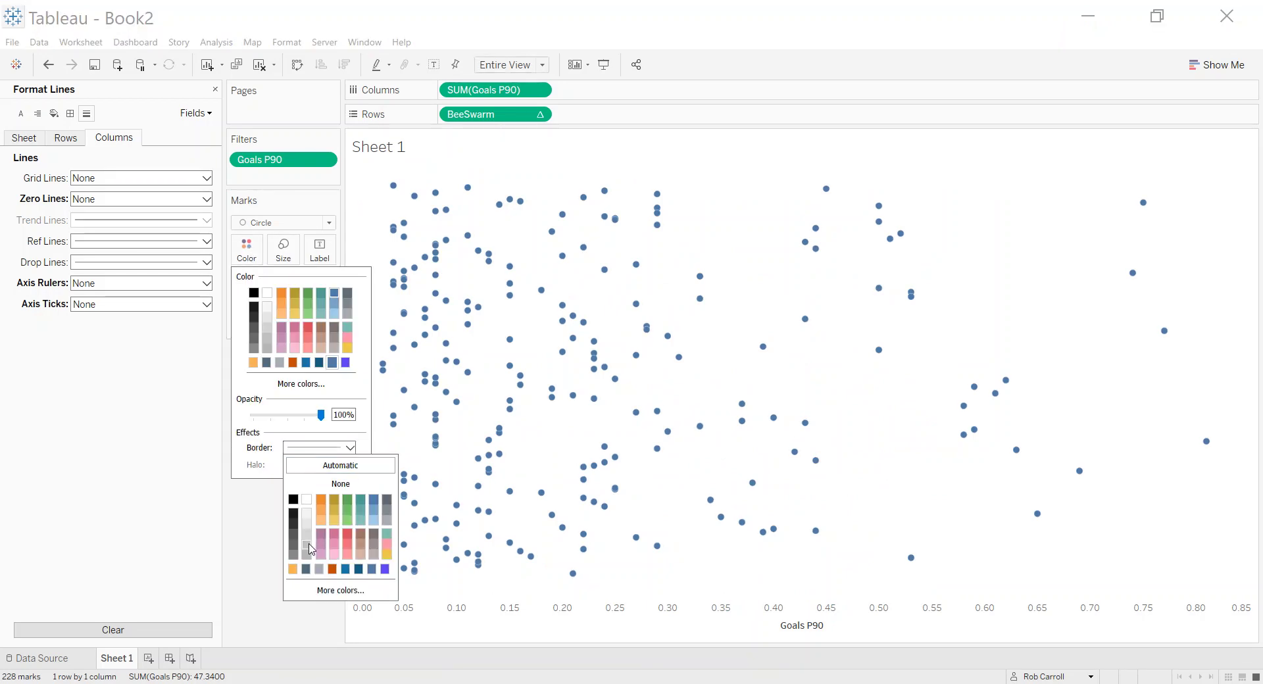
pyautogui.click(265, 542)
pyautogui.click(247, 249)
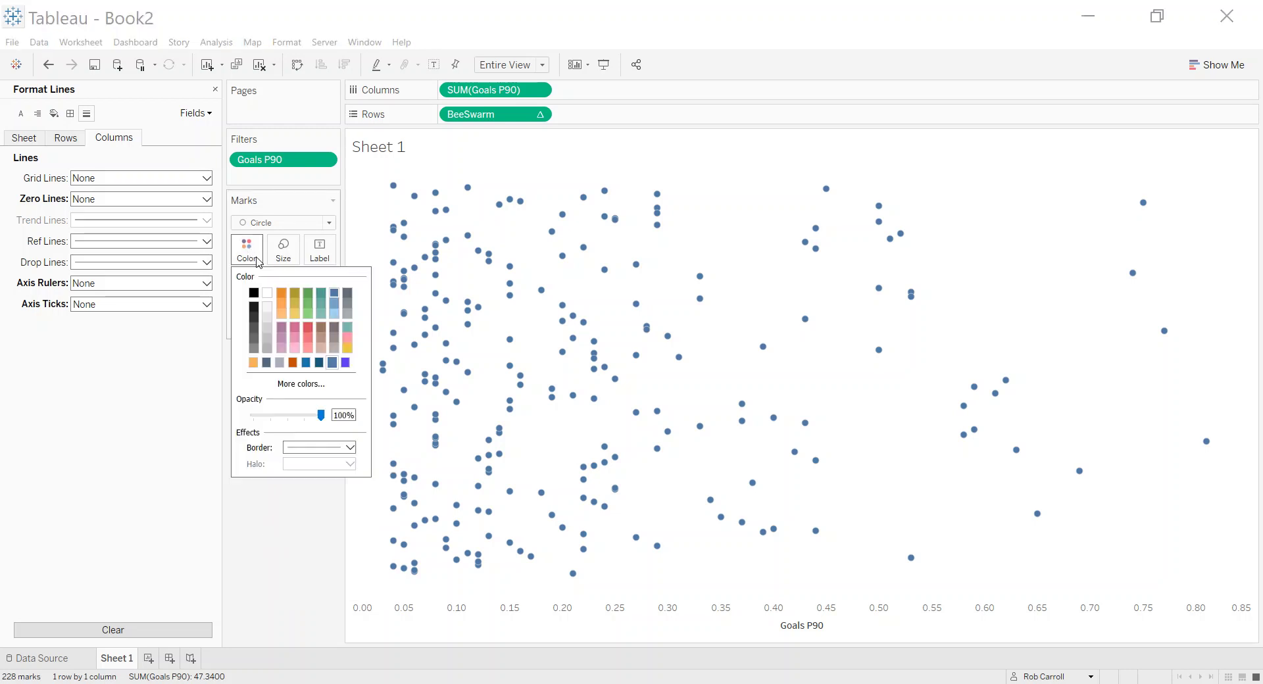
pyautogui.click(280, 337)
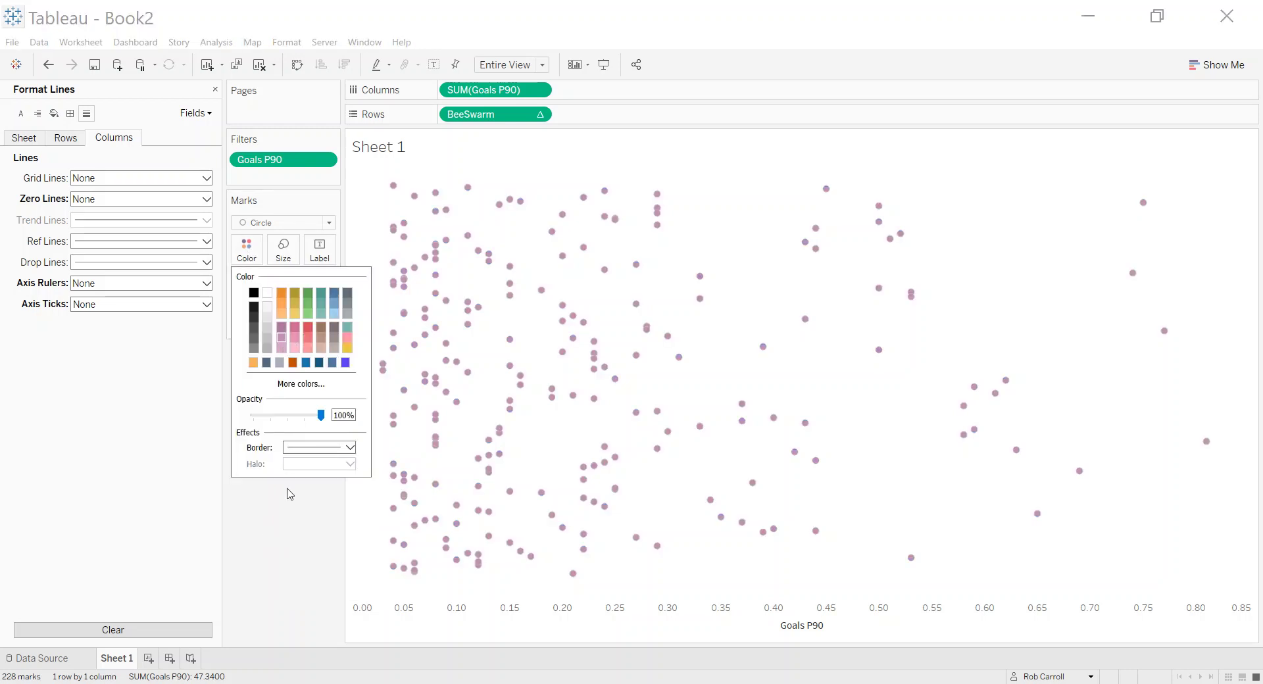
pyautogui.click(285, 514)
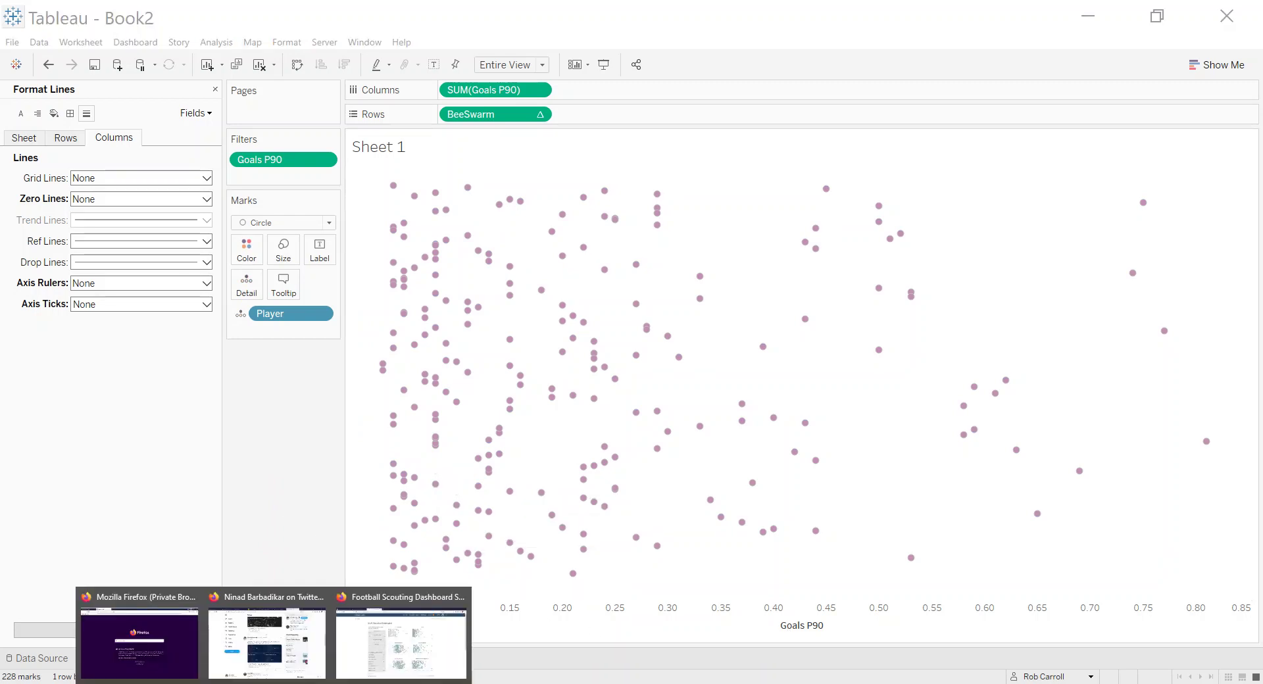
# Check the reference scouting dashboard in Firefox, then narrow the Format pane to widen the chart.
pyautogui.click(382, 661)
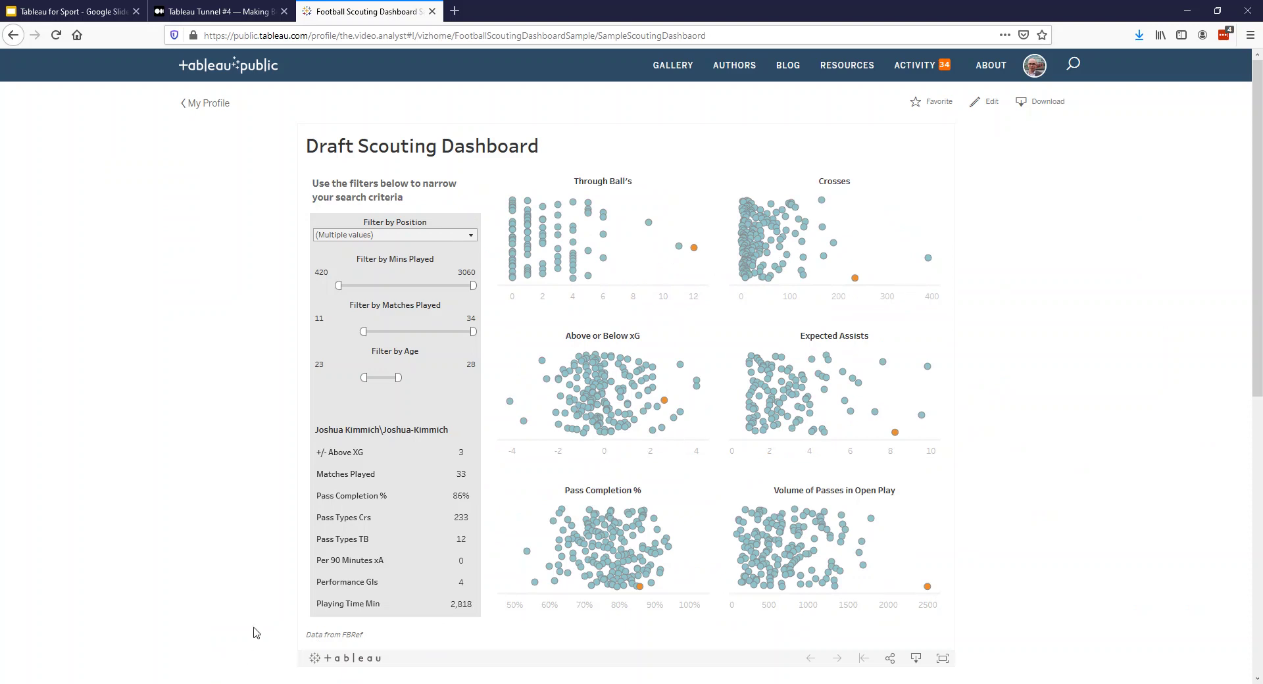
pyautogui.hotkey('alt', 'Tab')
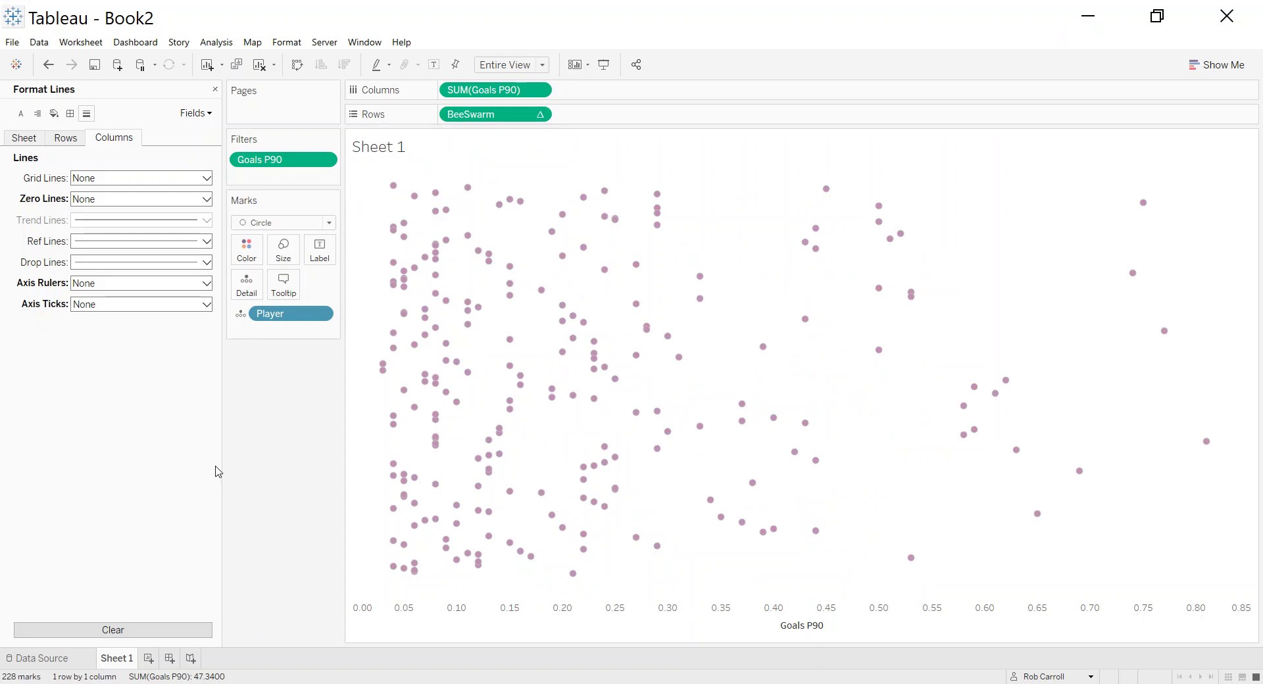
pyautogui.moveTo(224, 465); pyautogui.dragTo(174, 466)
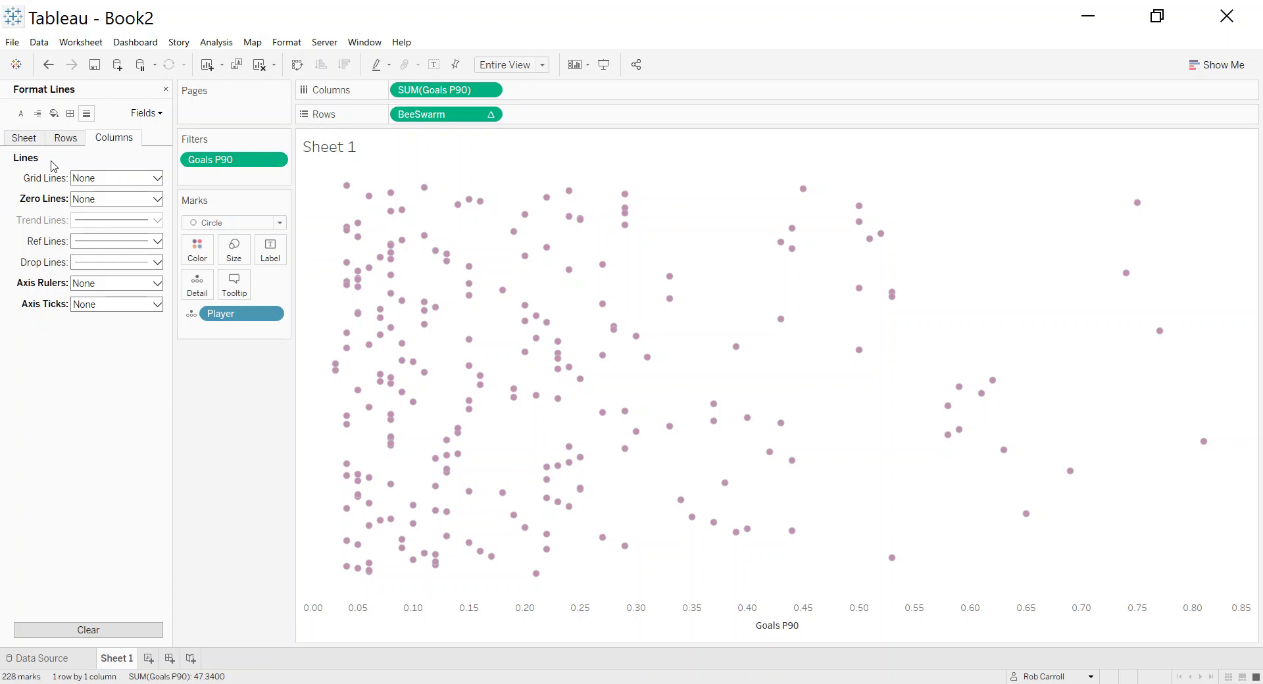
pyautogui.click(30, 139)
# Create the String parameter 'Pick Player 1' with a value list filled from the Player field on workbook open.
pyautogui.click(166, 88)
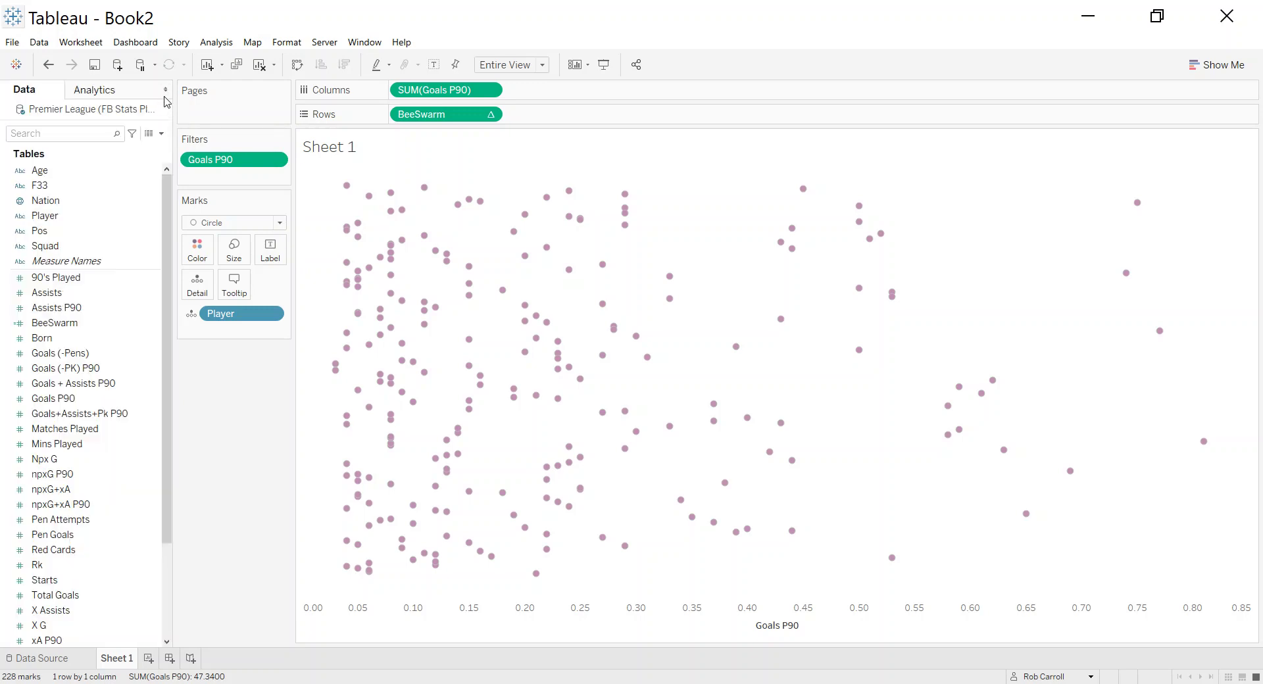
pyautogui.click(162, 134)
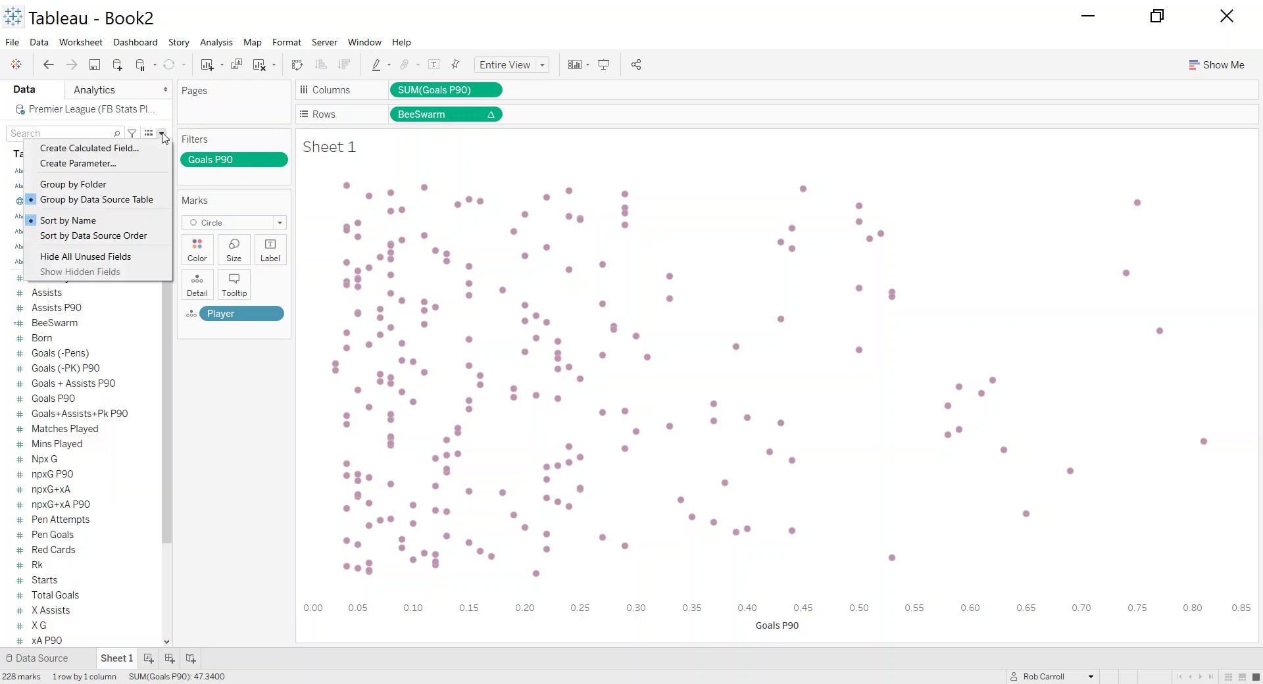
pyautogui.click(120, 165)
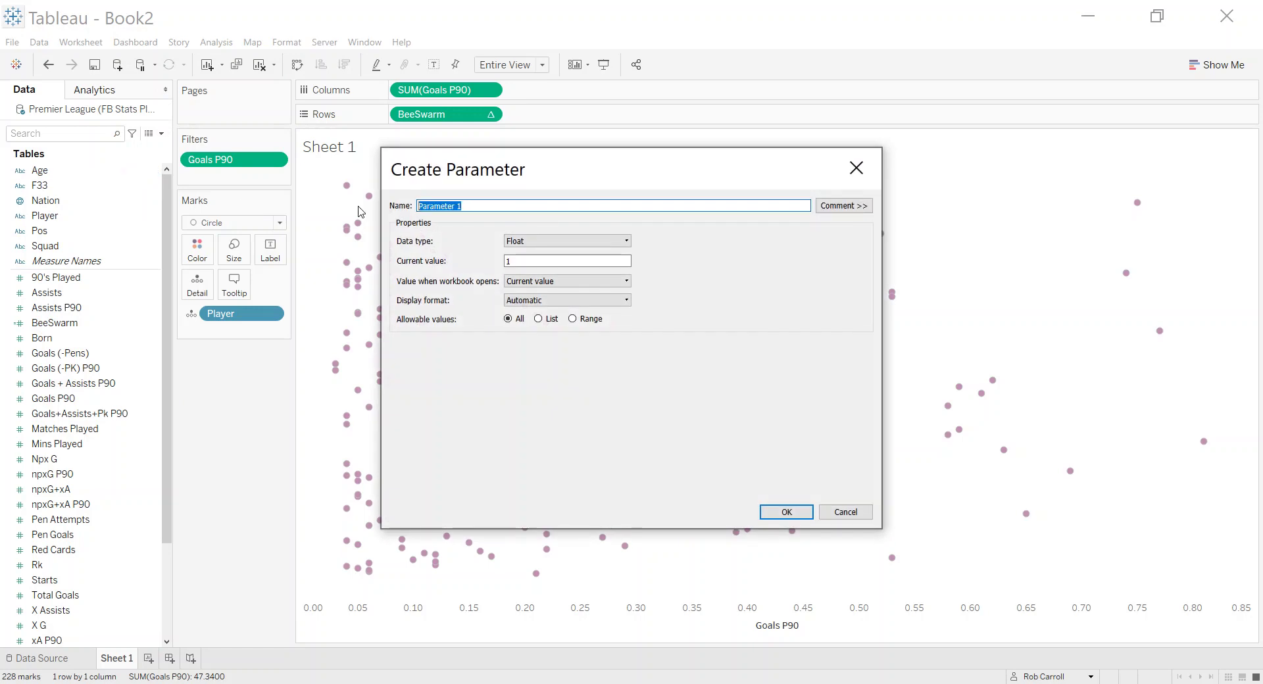
pyautogui.write('Play')
pyautogui.click(573, 242)
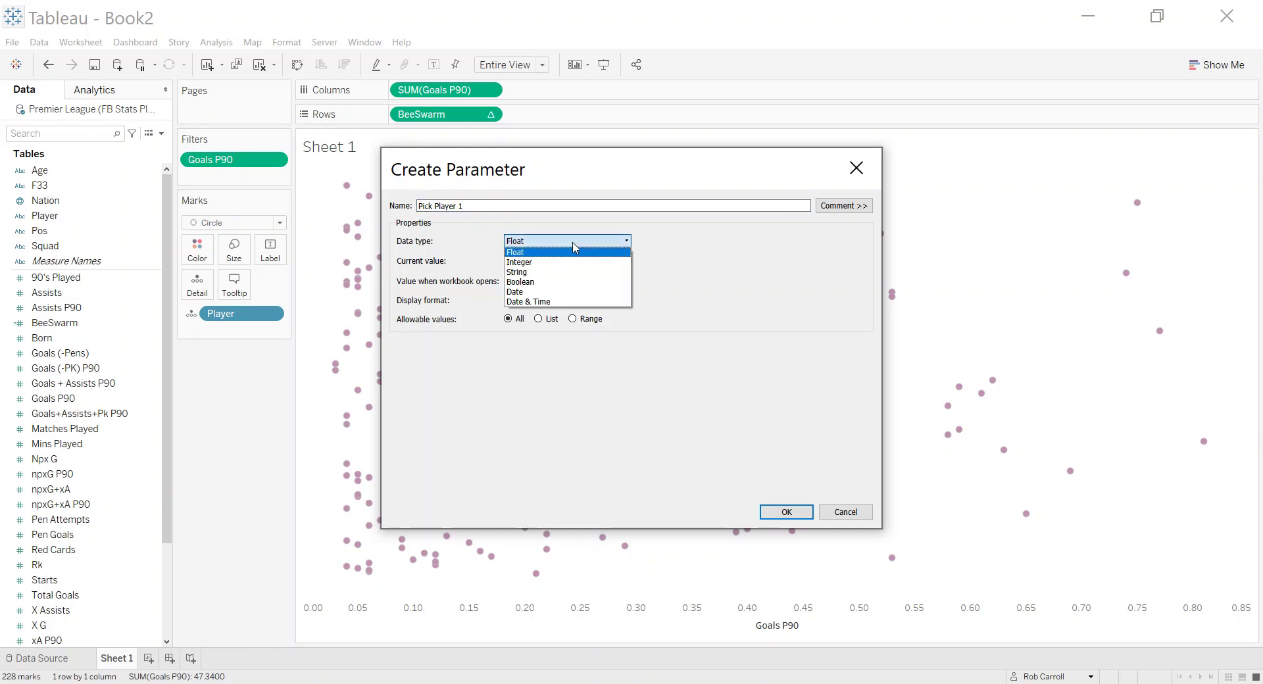
pyautogui.click(566, 271)
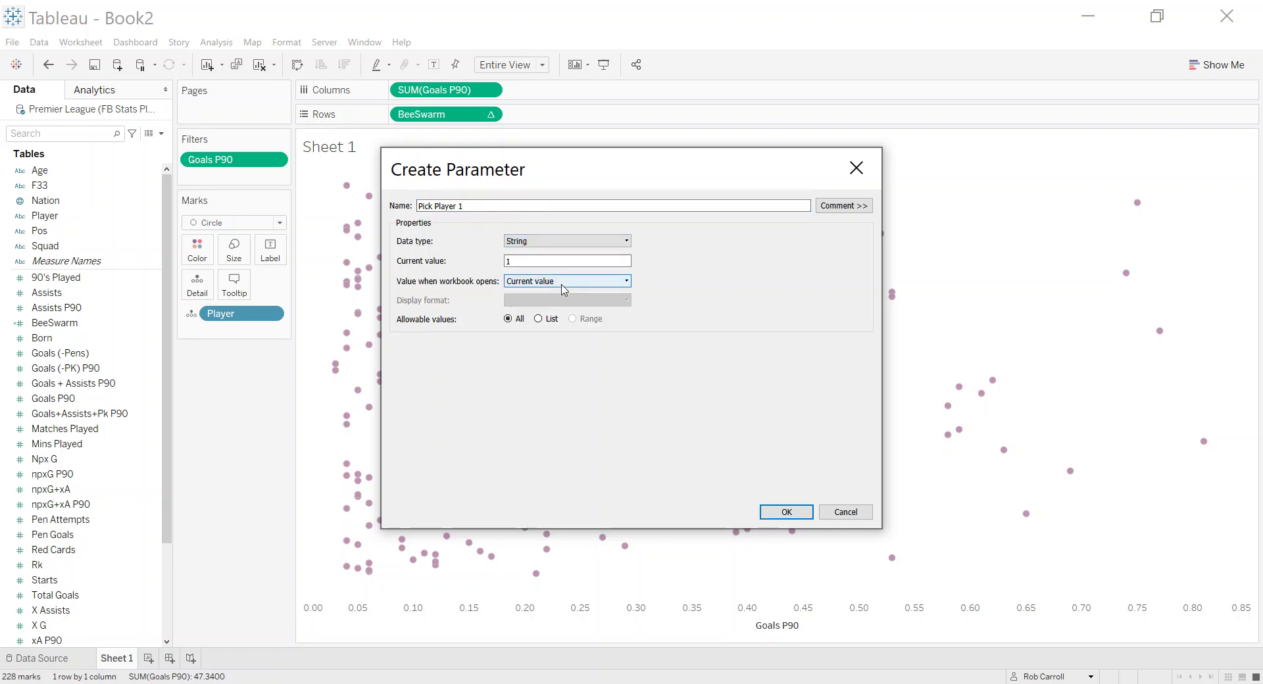
pyautogui.click(538, 318)
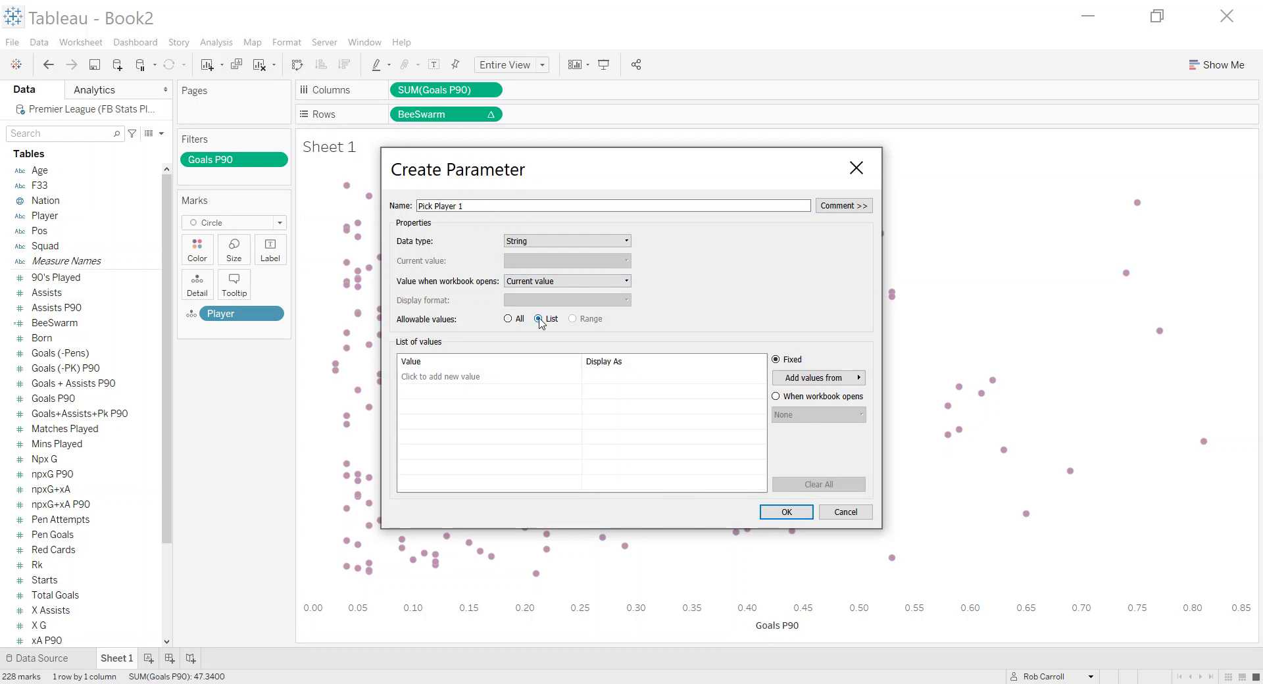
pyautogui.click(776, 396)
pyautogui.click(822, 414)
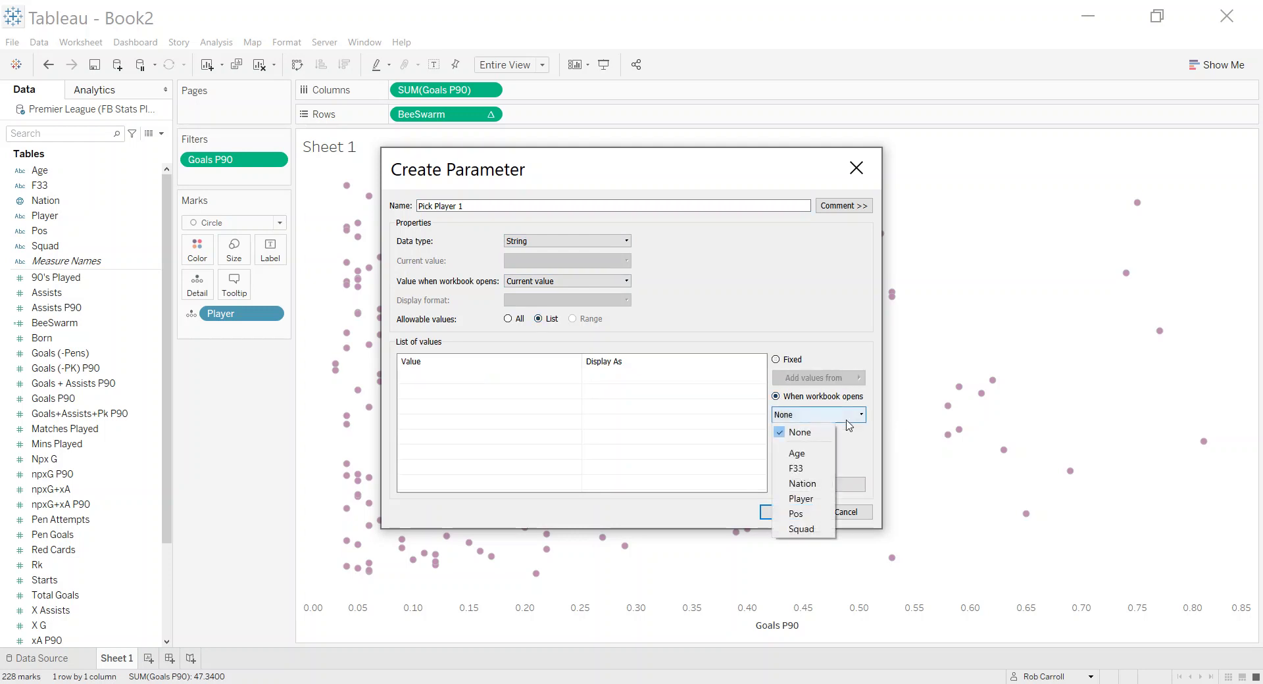
pyautogui.click(814, 500)
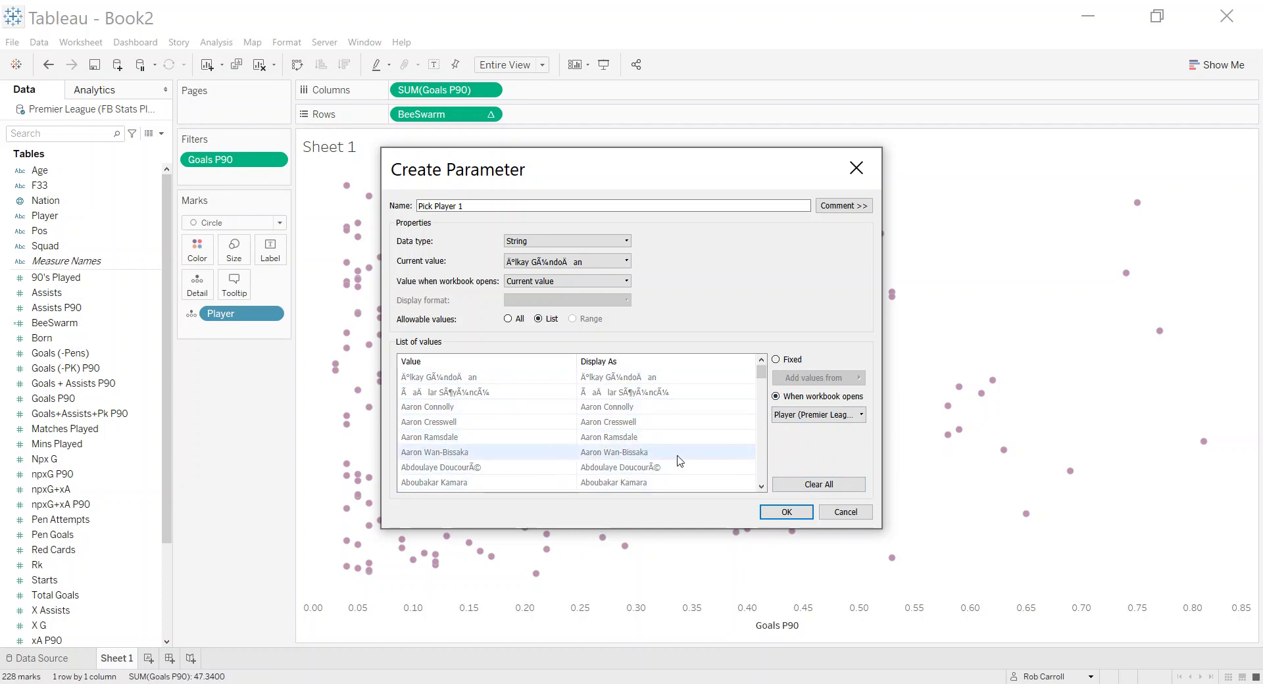
pyautogui.click(787, 512)
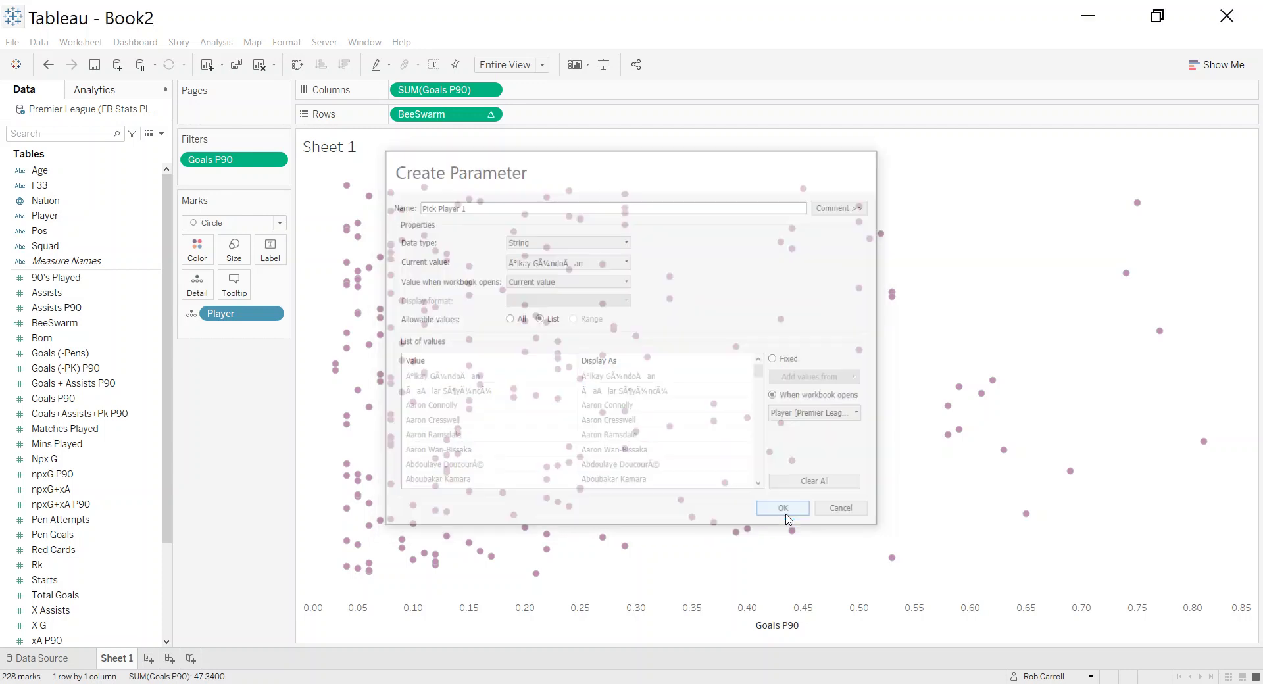
# Duplicate Pick Player 1 and edit the copy, selecting the '1 (copy)' part of its name.
pyautogui.rightClick(102, 639)
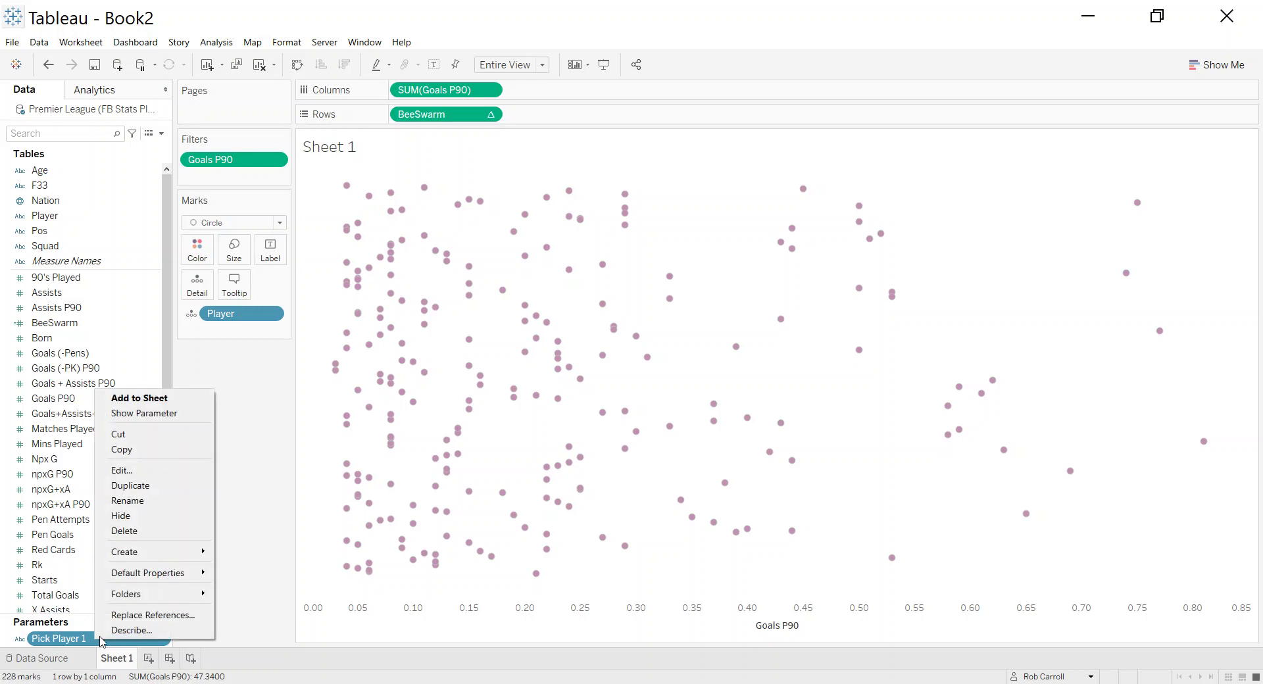
pyautogui.click(157, 485)
pyautogui.rightClick(114, 644)
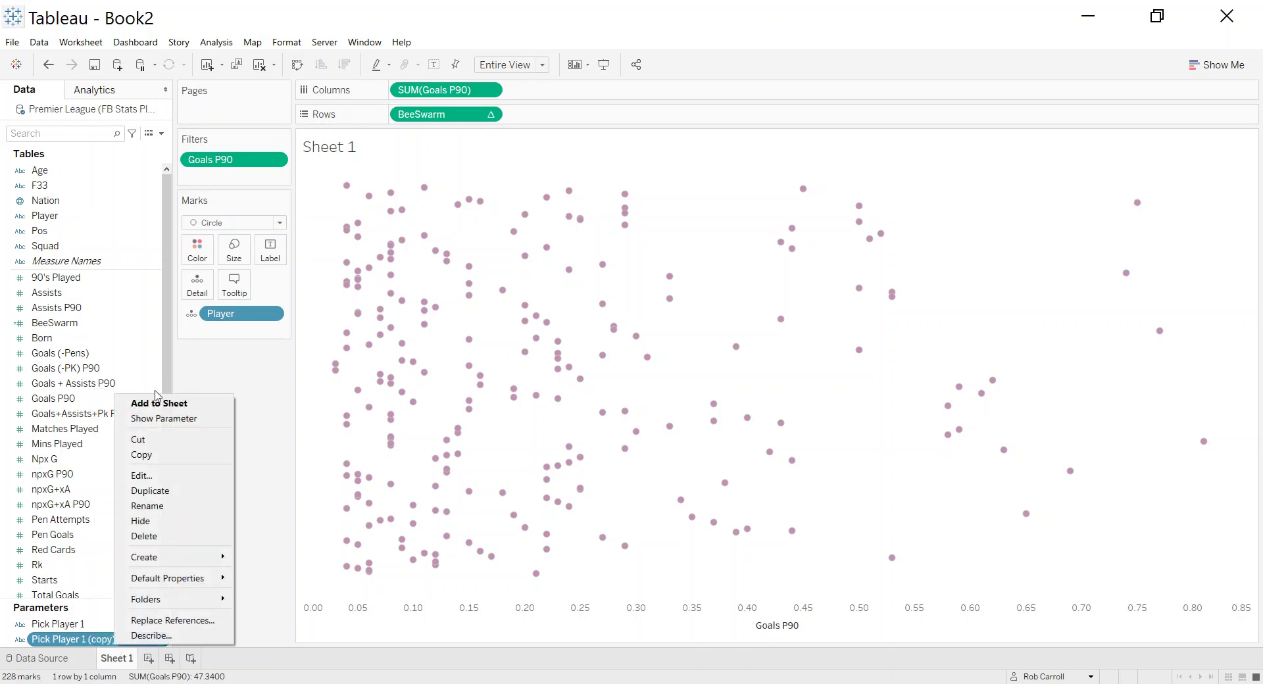
pyautogui.click(151, 481)
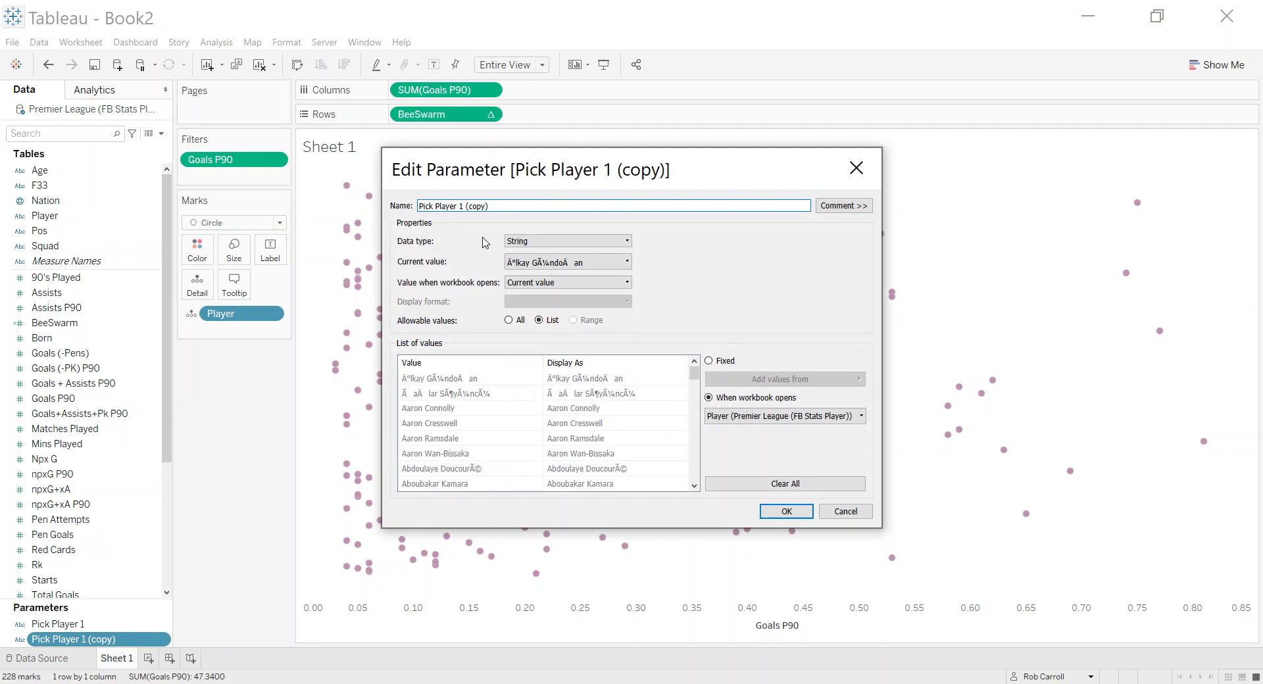
pyautogui.moveTo(498, 207); pyautogui.dragTo(462, 206)
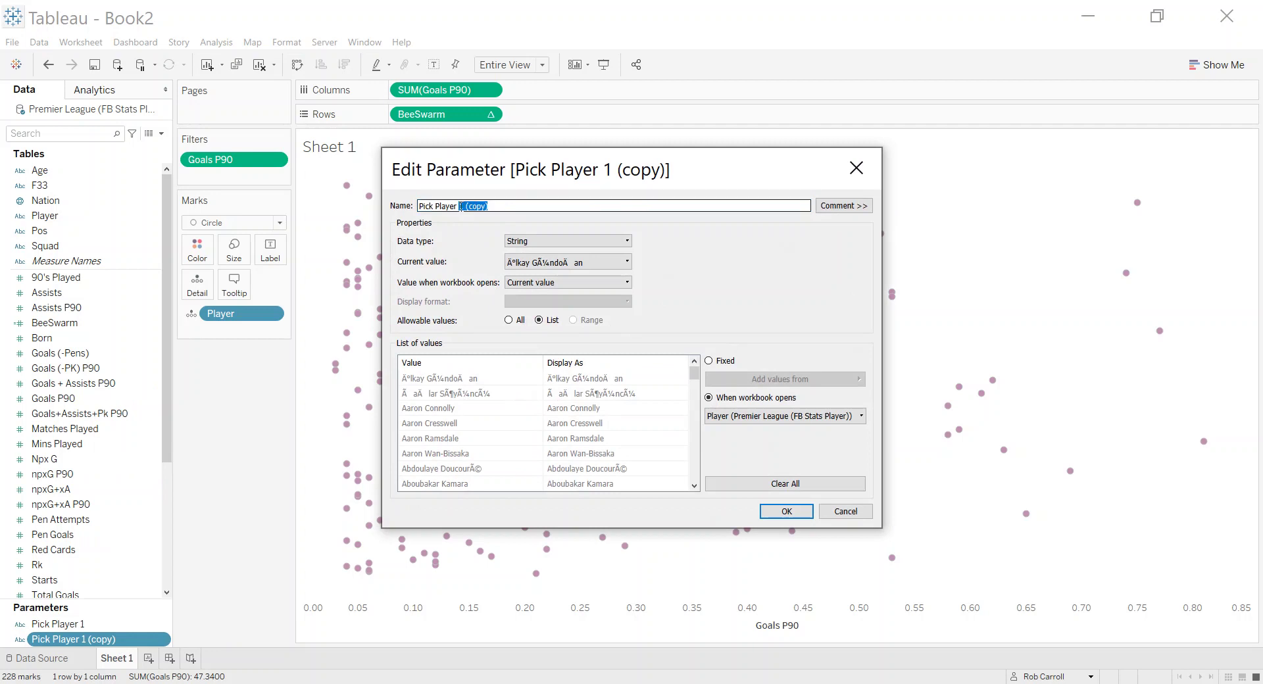
# Rename the copy to Pick Player 2 and show both Pick Player parameter controls on the sheet.
pyautogui.write('2')
pyautogui.click(781, 513)
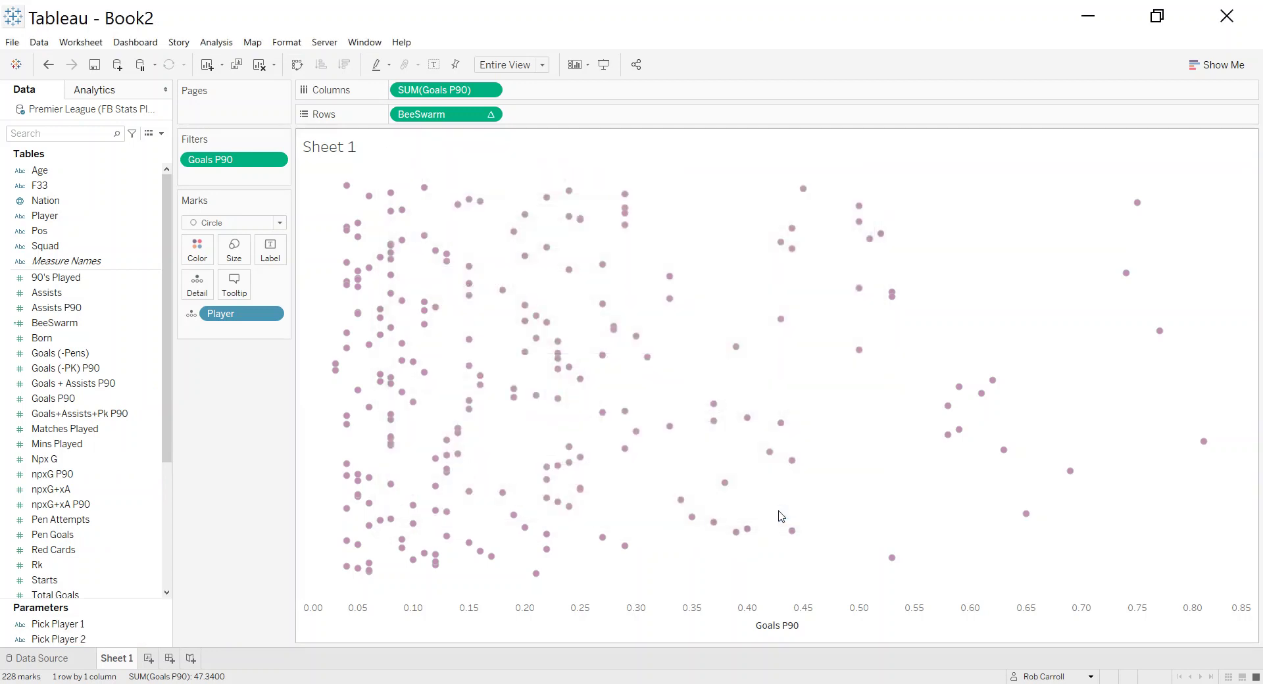
pyautogui.click(115, 624)
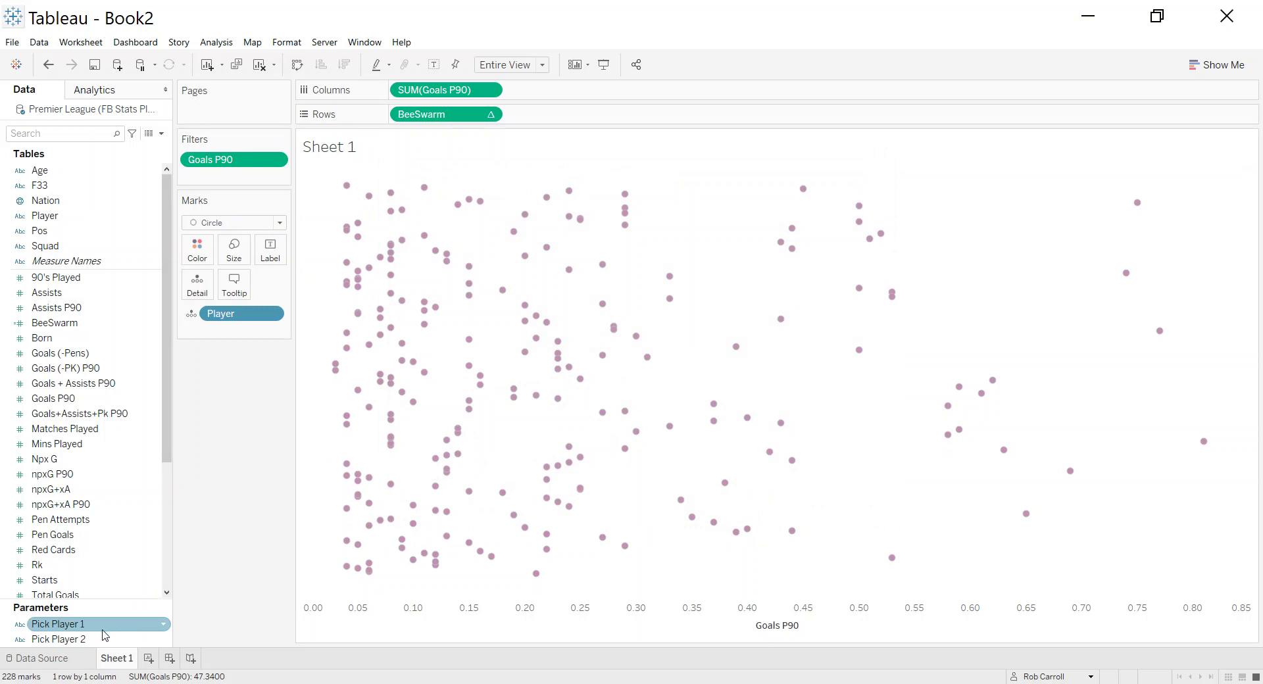
pyautogui.rightClick(102, 629)
pyautogui.click(140, 403)
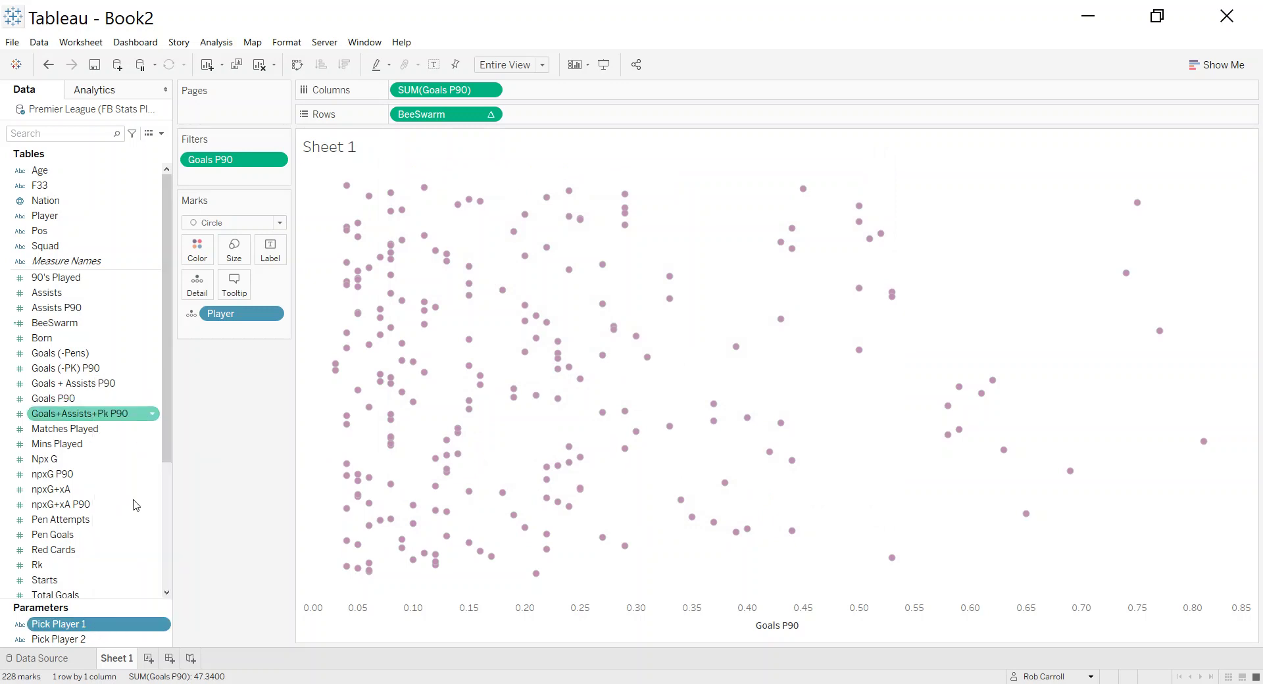
pyautogui.rightClick(86, 639)
pyautogui.click(155, 418)
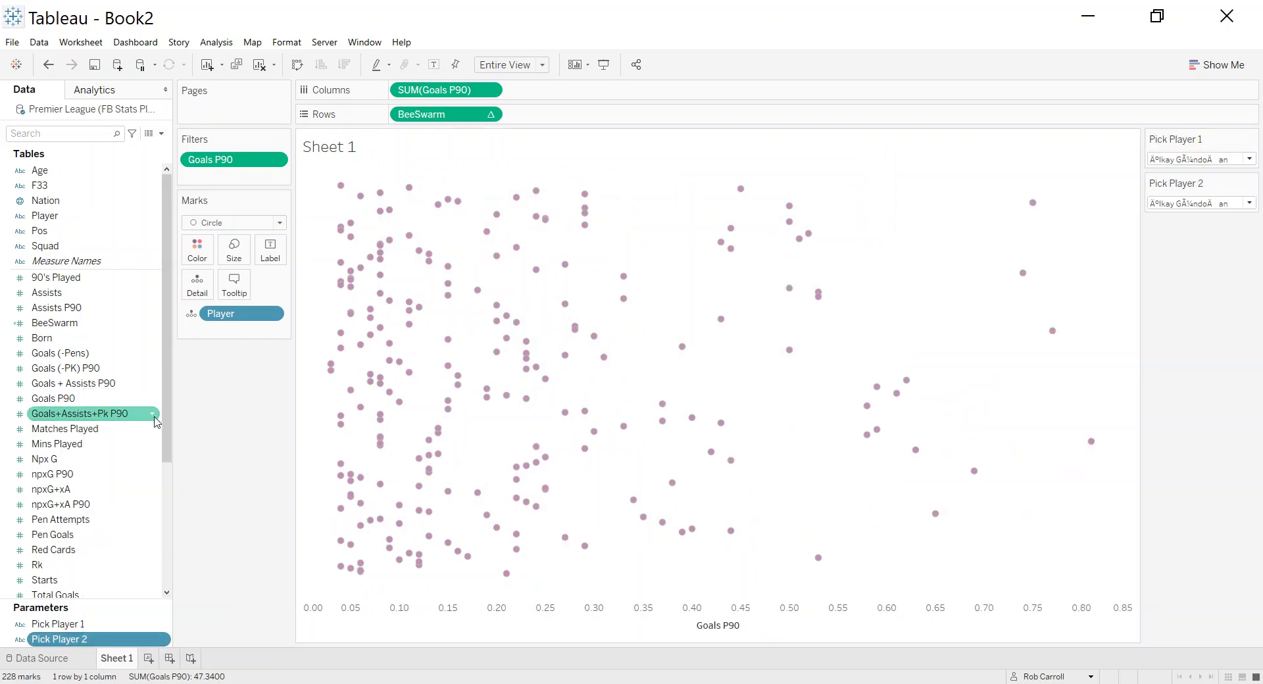
# Choose a different player in the Pick Player 1 and Pick Player 2 dropdowns.
pyautogui.click(1180, 160)
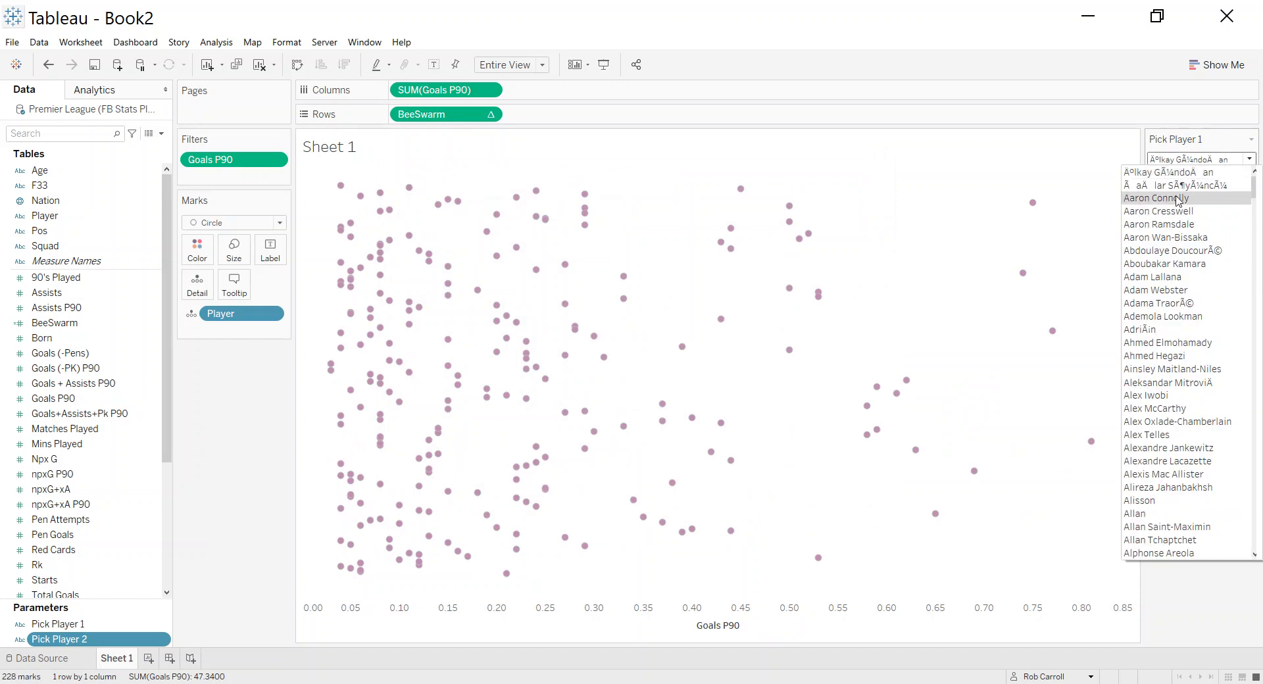
pyautogui.click(1176, 198)
pyautogui.click(1193, 203)
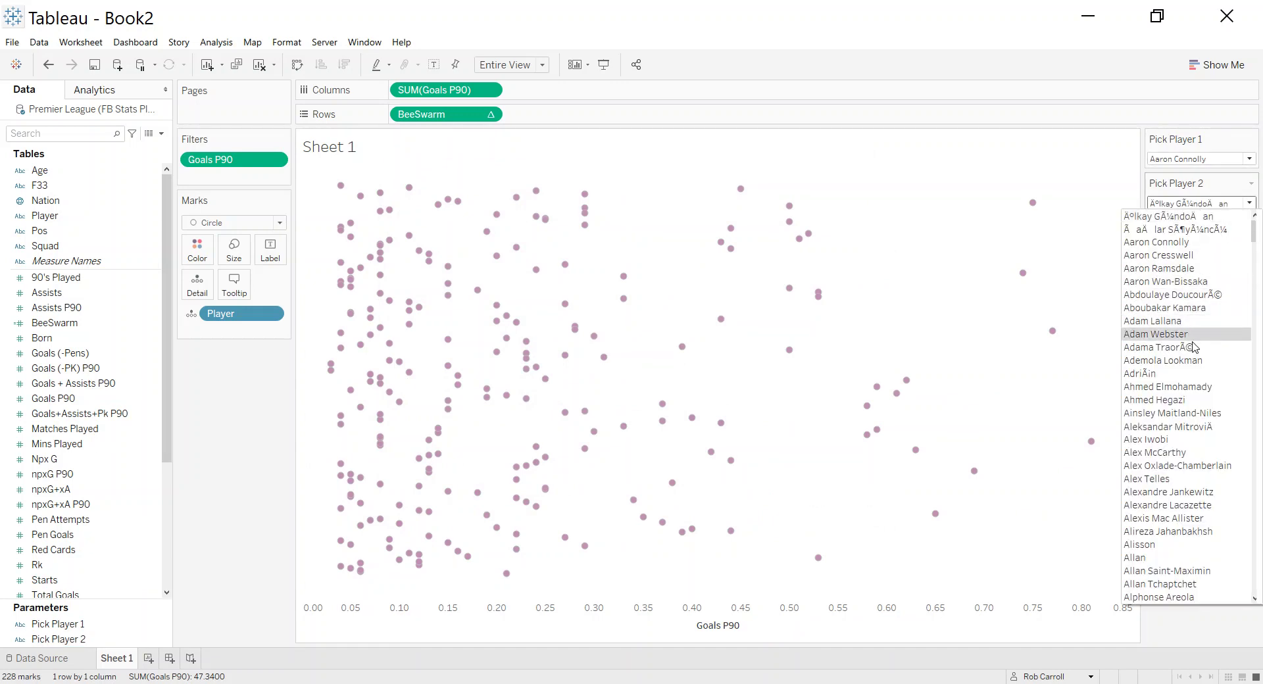
pyautogui.click(1183, 324)
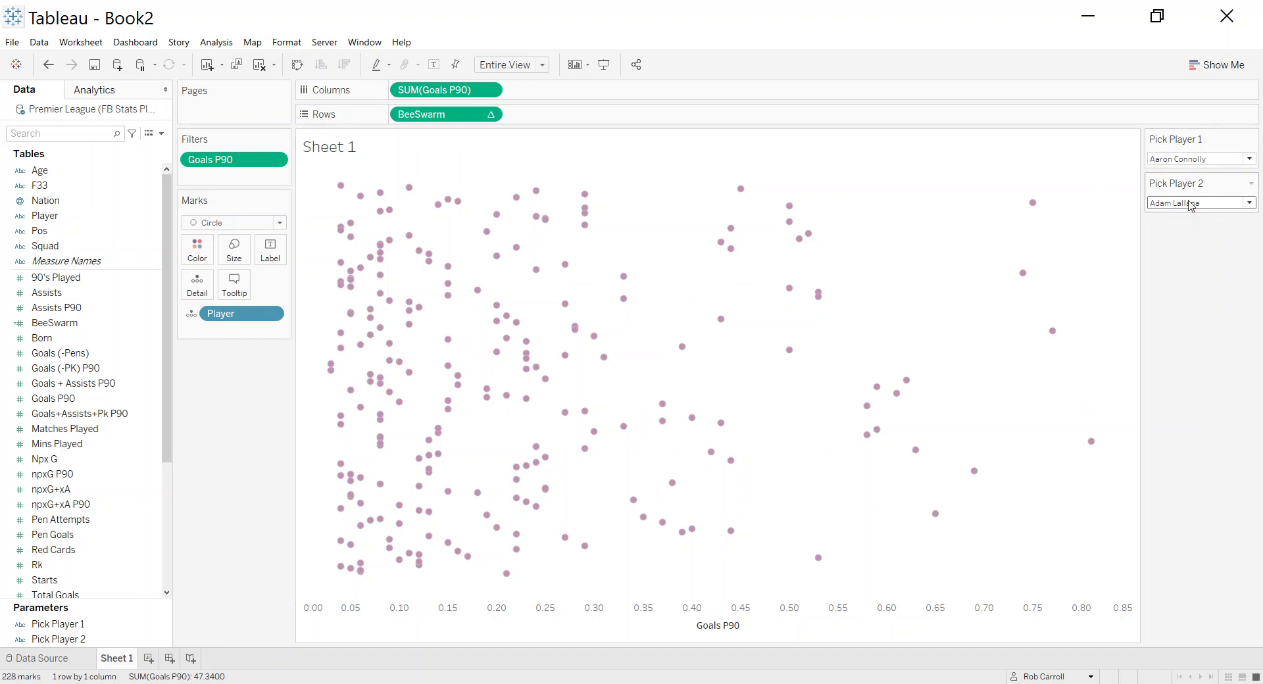
# Create calculated field 'Selected Players': [Pick Player 1]=[Player] THEN 1, [Pick Player 2]=[Player] THEN 2, ELSE 3 END.
pyautogui.click(160, 135)
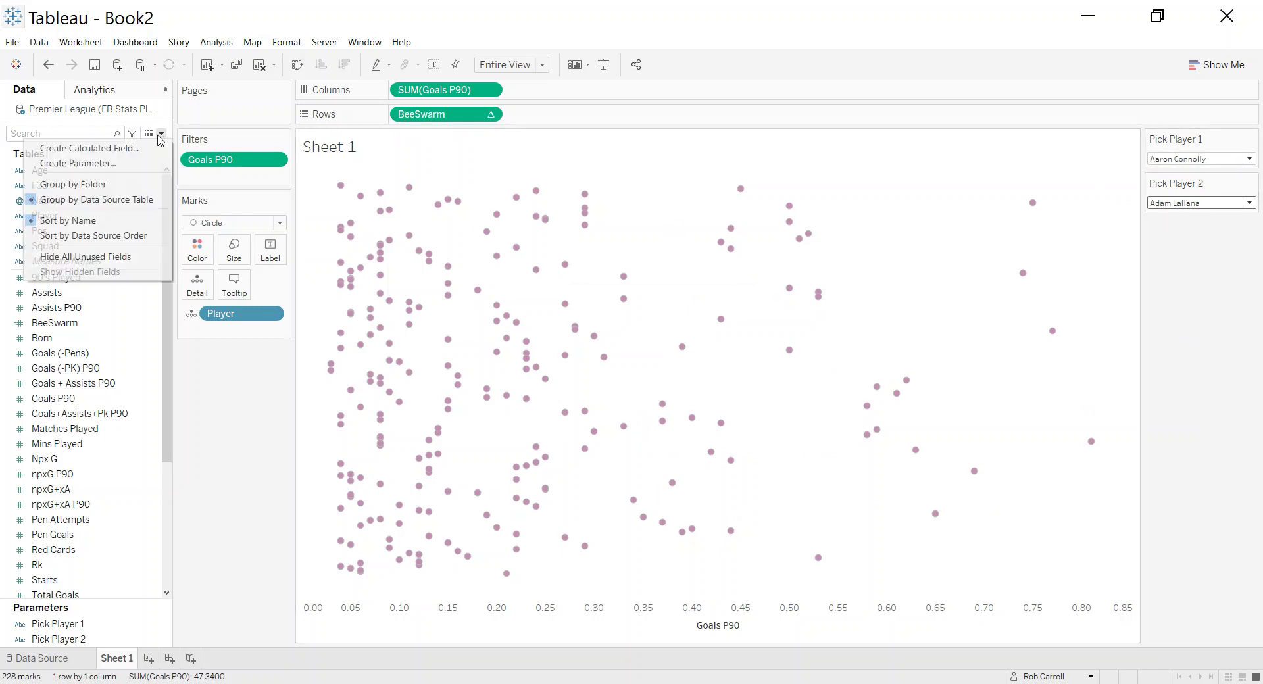
pyautogui.click(105, 150)
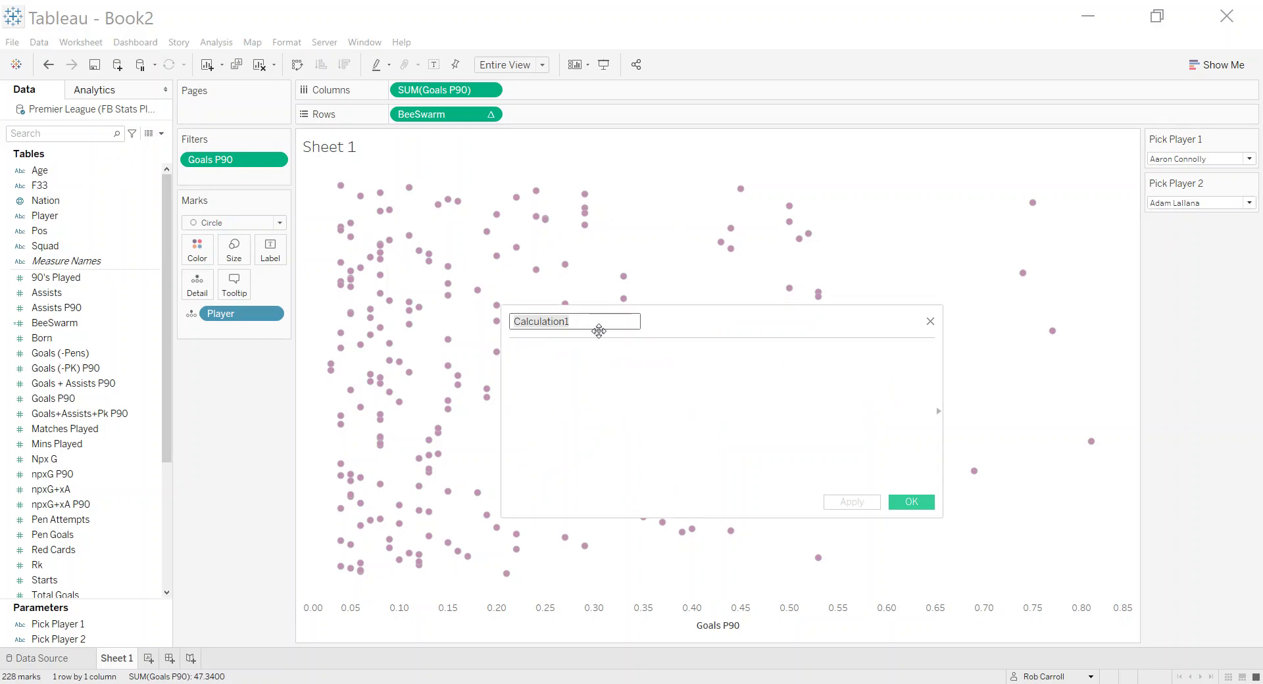
pyautogui.write('Selected')
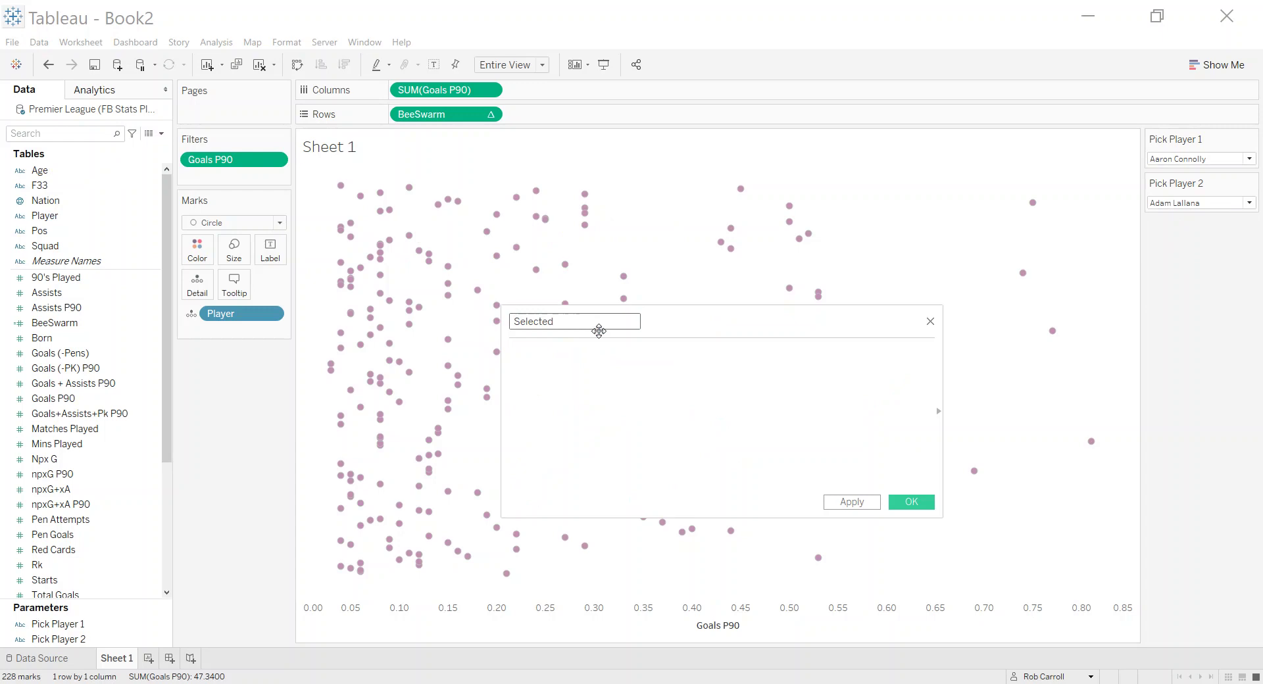
pyautogui.write(' Players')
pyautogui.press('Tab')
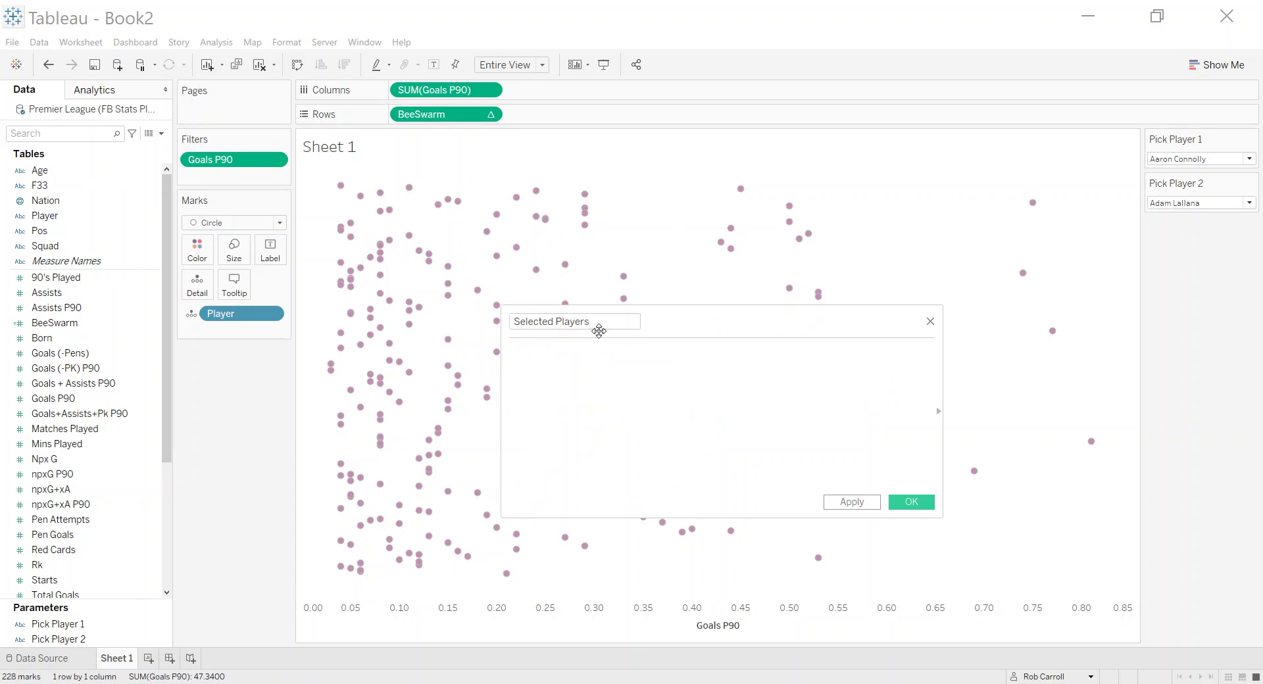
pyautogui.write('IF [Pi')
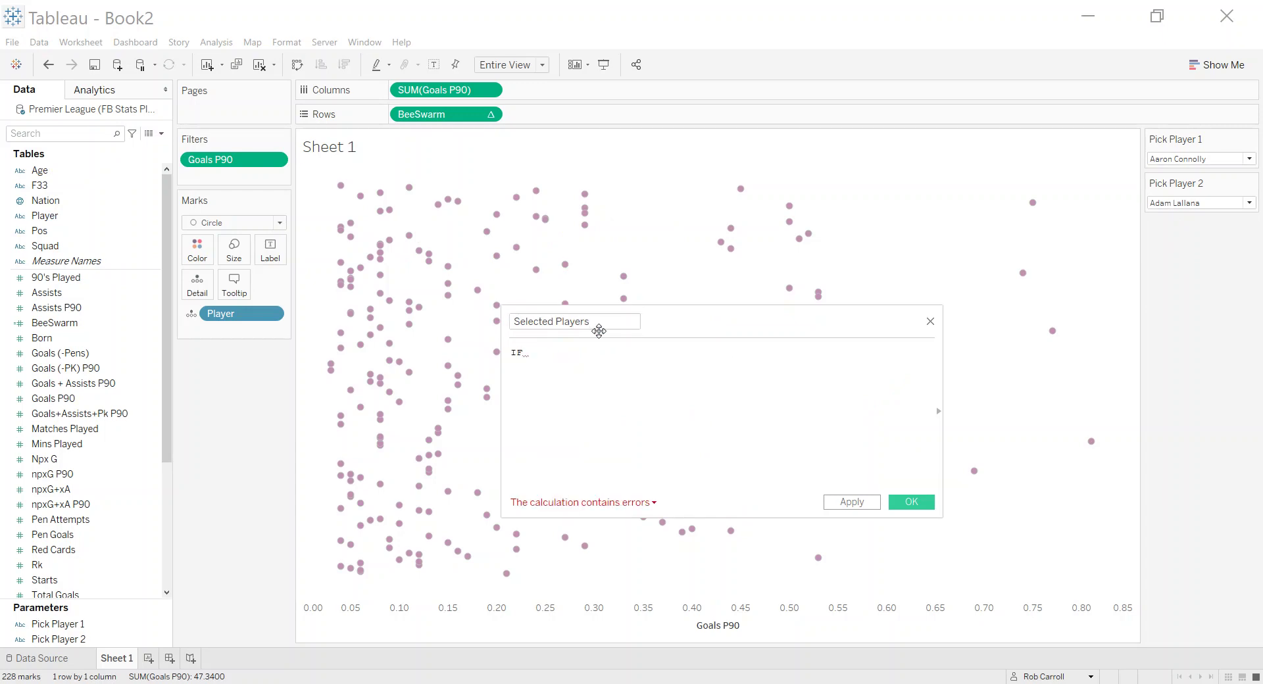
pyautogui.press('Return')
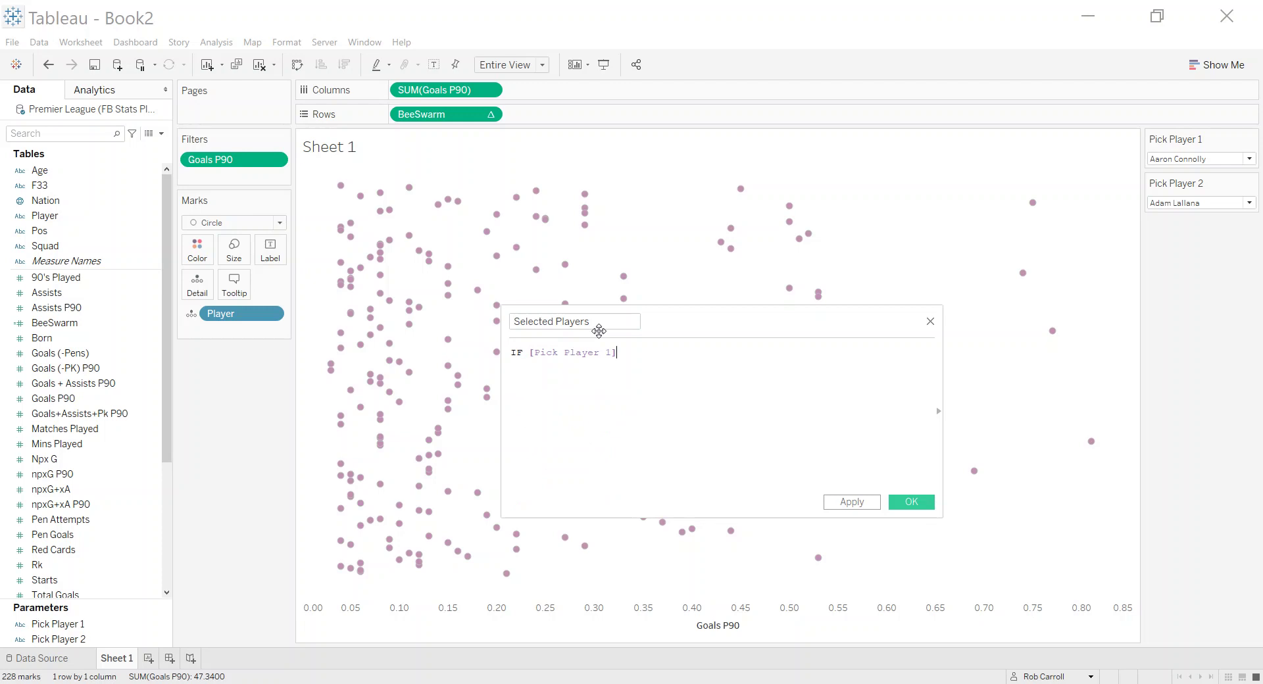
pyautogui.write('= [Play')
pyautogui.press('Return')
pyautogui.write('THEN 1 ')
pyautogui.write('ELSE ')
pyautogui.write('Pick')
pyautogui.press('Down')
pyautogui.press('Return')
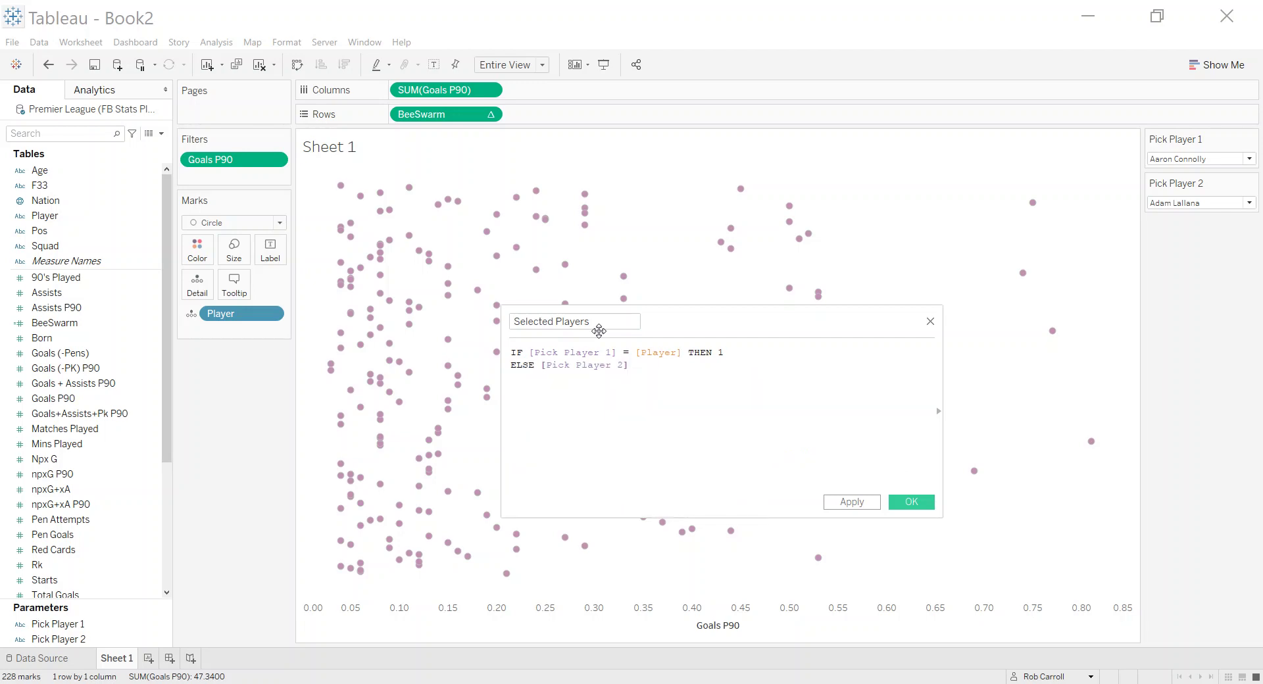
pyautogui.write('= [Play')
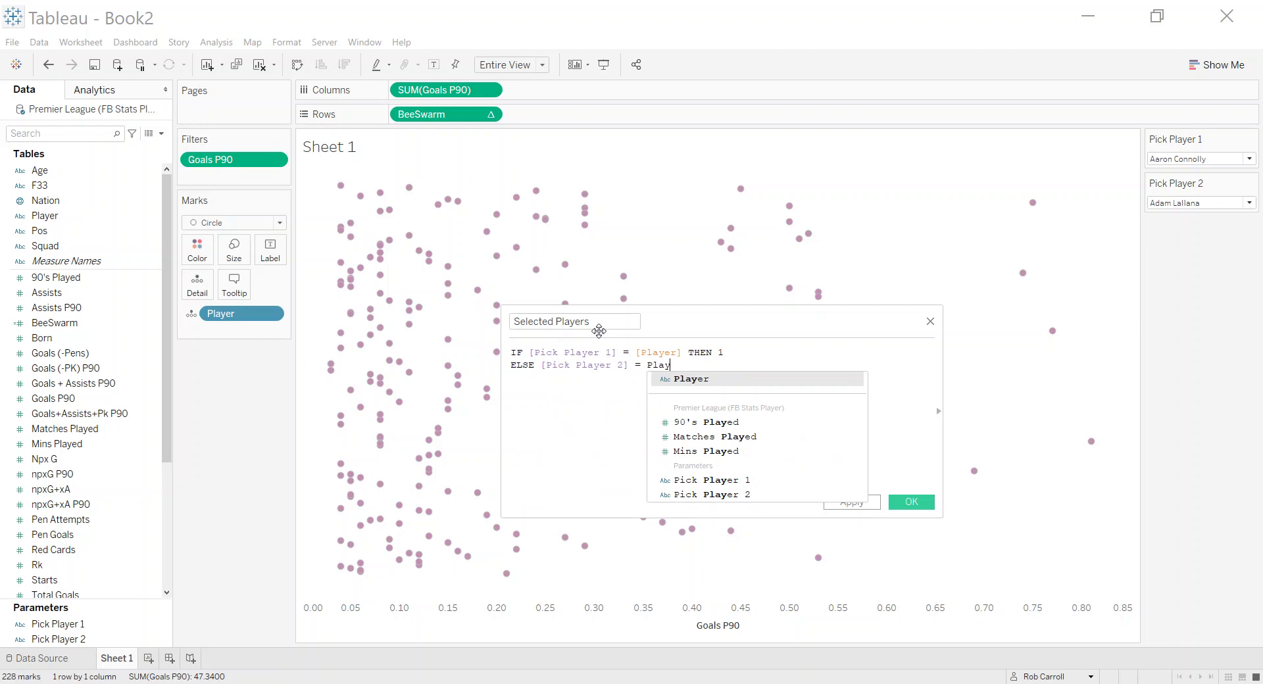
pyautogui.press('Return')
pyautogui.write('THEN')
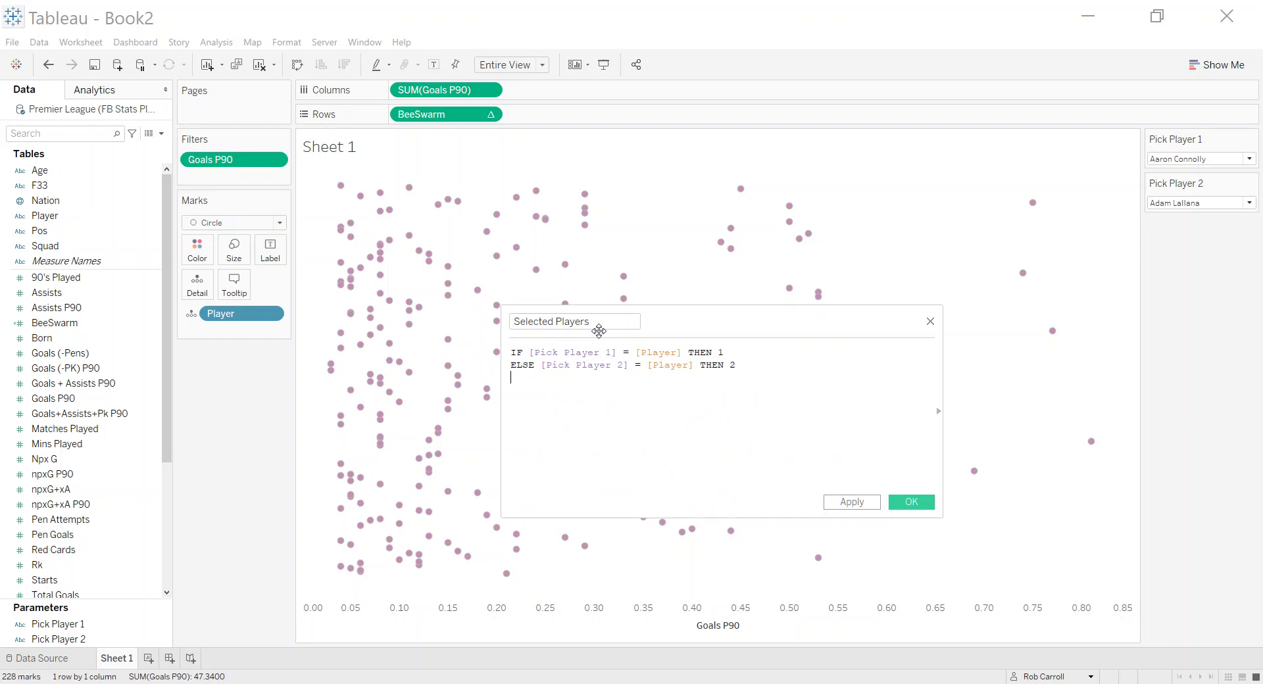
pyautogui.write(' 2')
pyautogui.press('Return')
pyautogui.write('ELSE 3 ')
pyautogui.write('END')
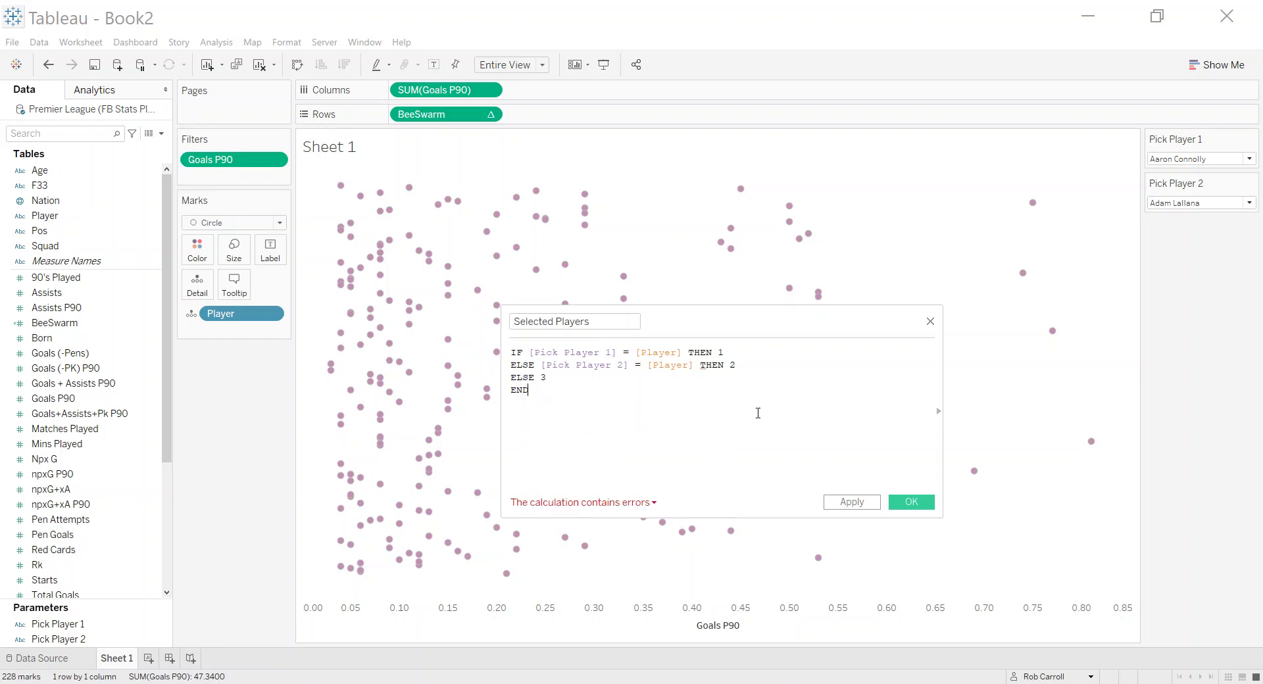
# Fix the second branch to ELSEIF and review each condition and its result 1, 2 and 3.
pyautogui.moveTo(701, 367)
pyautogui.write('IF')
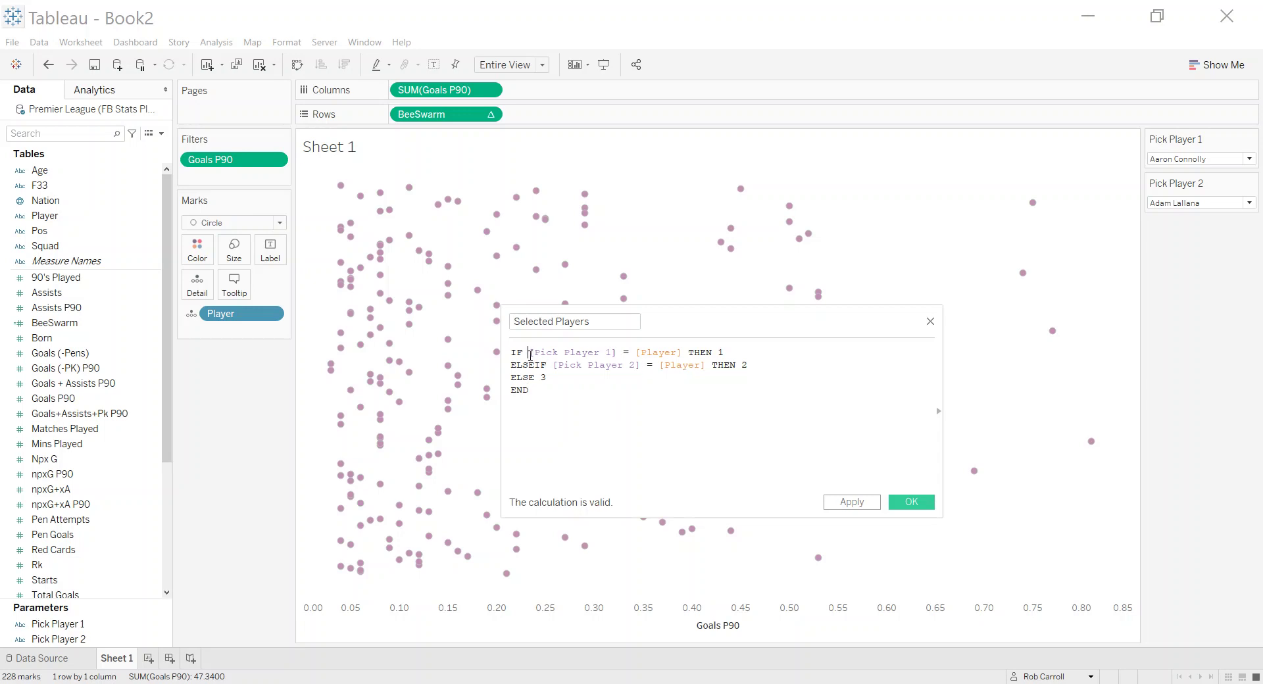
pyautogui.moveTo(530, 355); pyautogui.dragTo(628, 354)
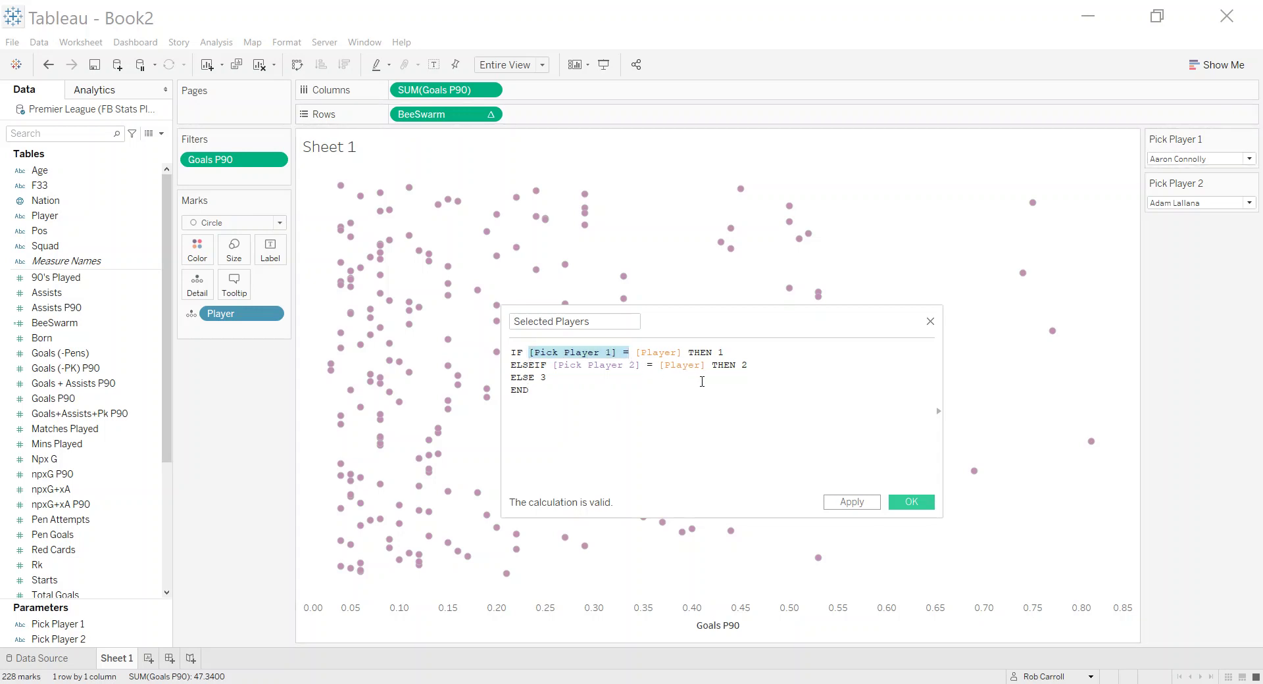
pyautogui.doubleClick(719, 352)
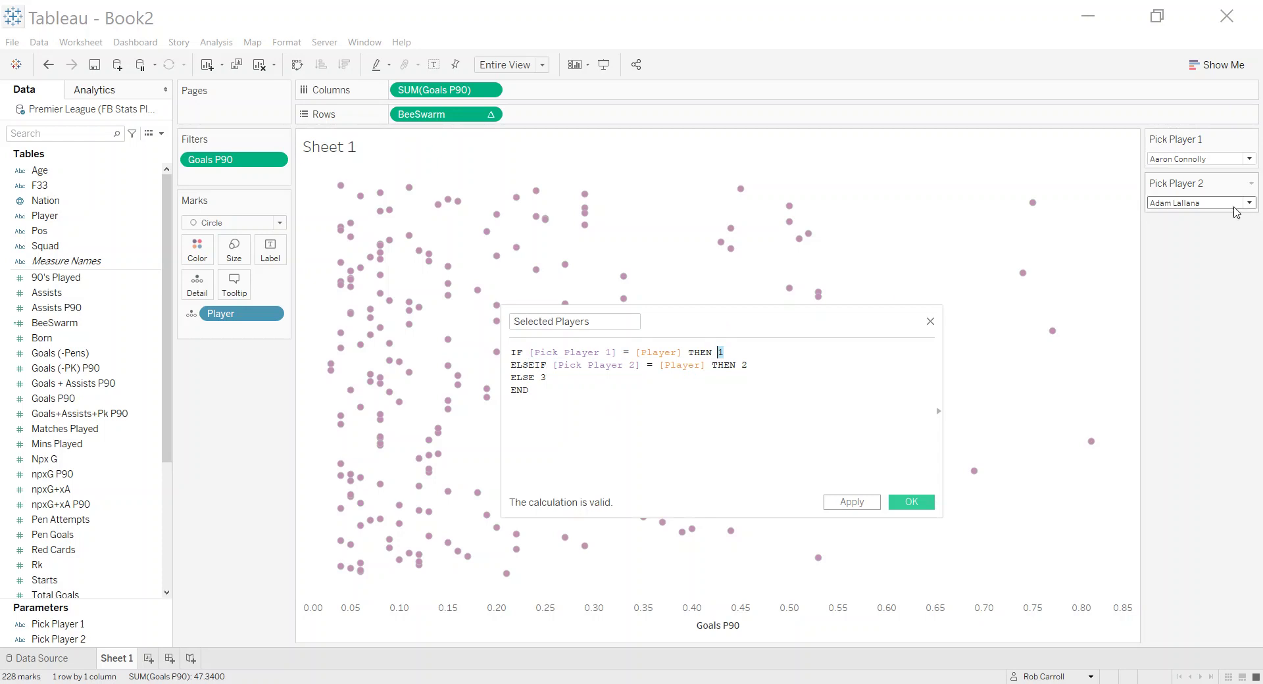
pyautogui.doubleClick(743, 365)
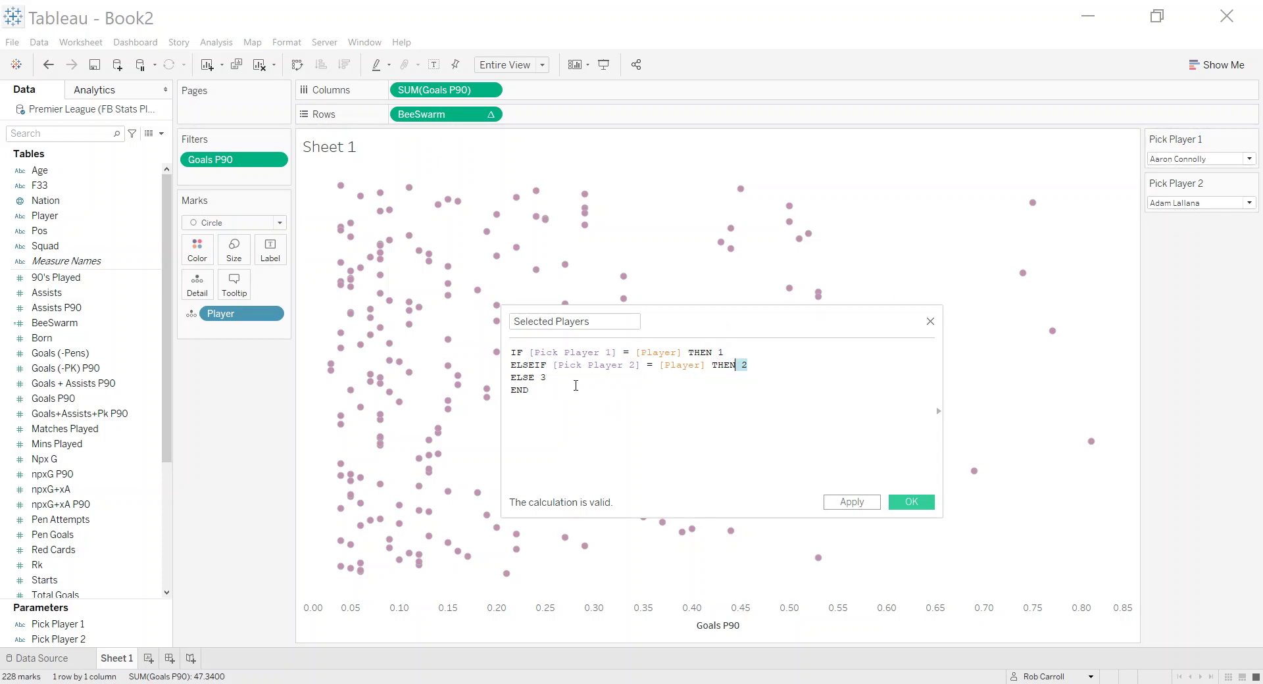
pyautogui.moveTo(572, 379); pyautogui.dragTo(503, 375)
pyautogui.click(562, 375)
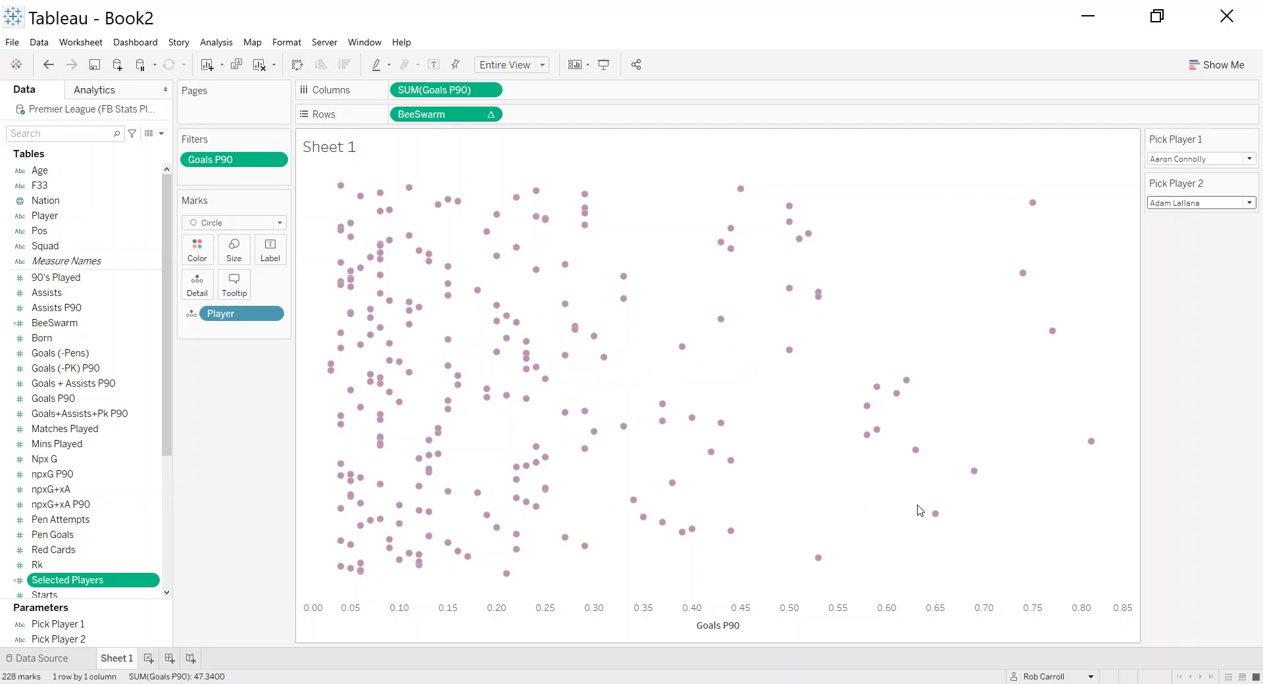
# Colour the marks by Selected Players and make value 3 light grey from the Seattle Grays palette.
pyautogui.moveTo(86, 581); pyautogui.dragTo(195, 258)
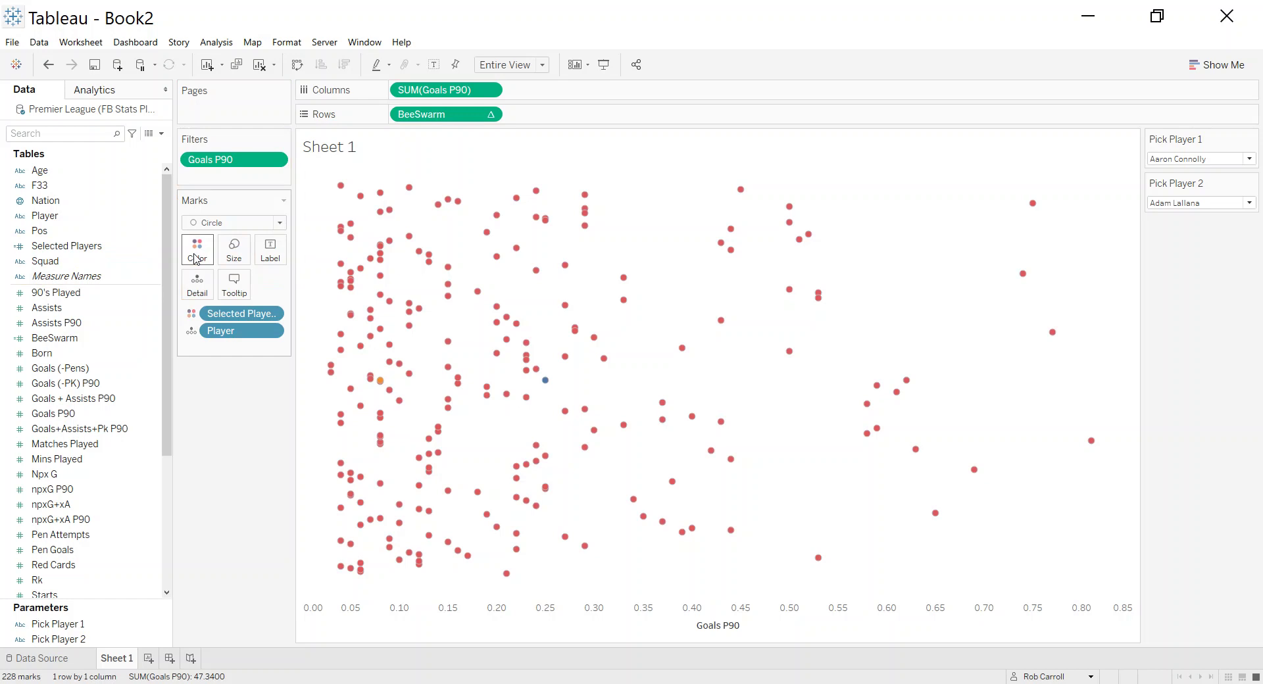
pyautogui.click(196, 257)
pyautogui.click(242, 295)
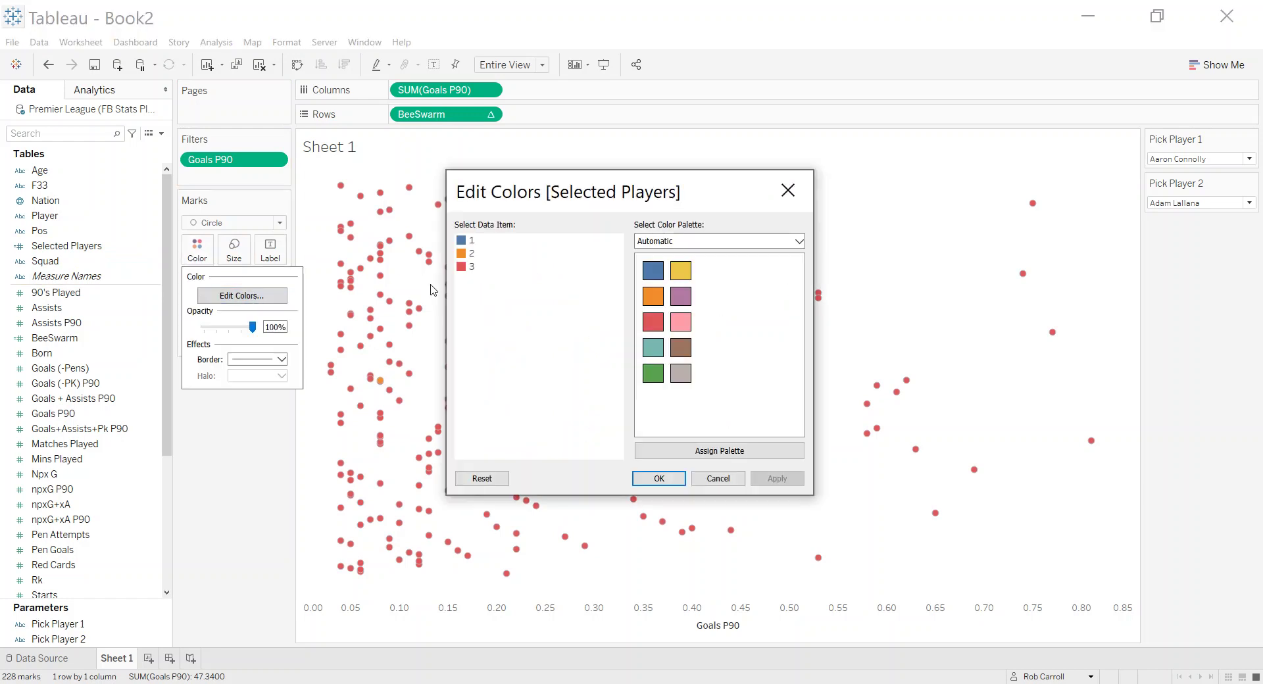
pyautogui.click(460, 270)
pyautogui.click(706, 241)
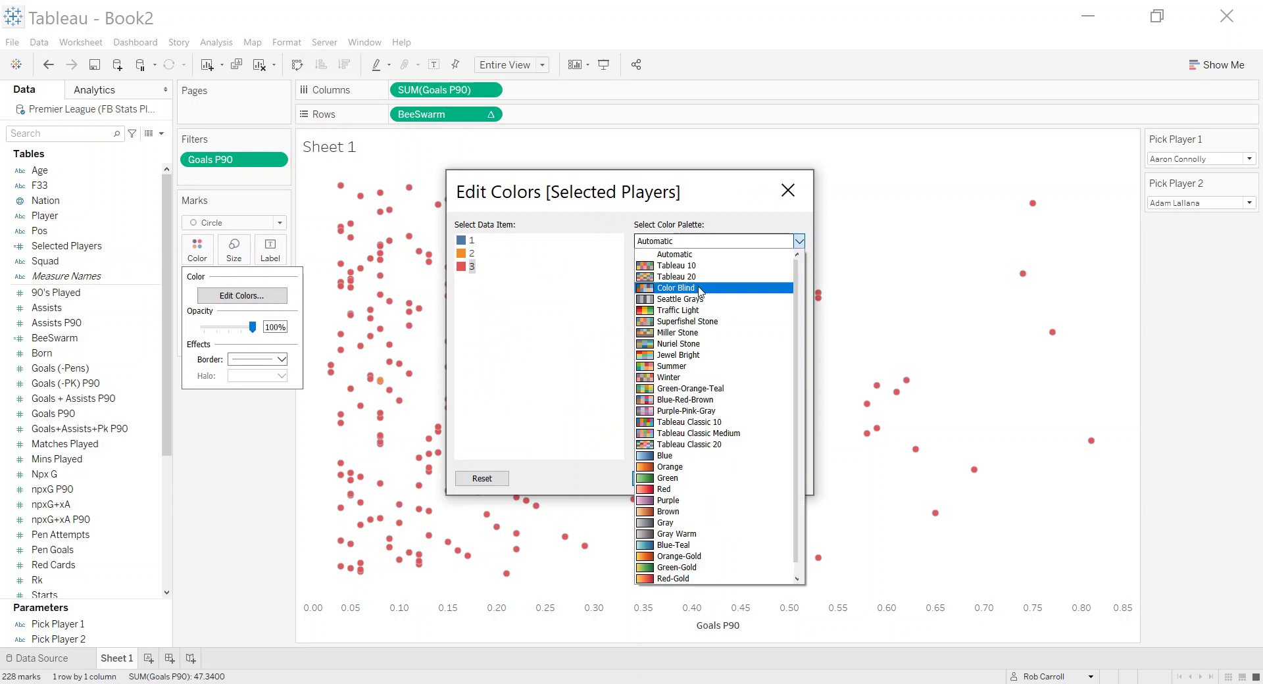
pyautogui.click(691, 292)
pyautogui.click(654, 347)
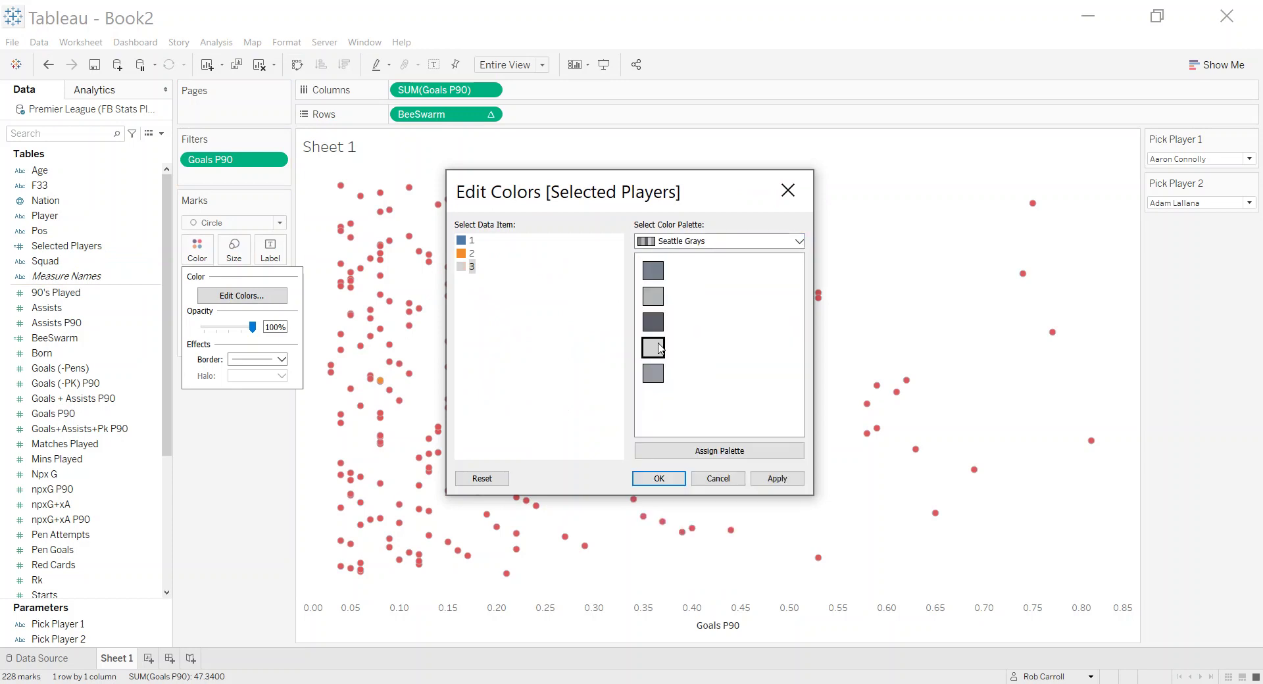
# Set value 1 to Tableau 20 dark blue and value 2 orange, then apply the colours.
pyautogui.click(467, 241)
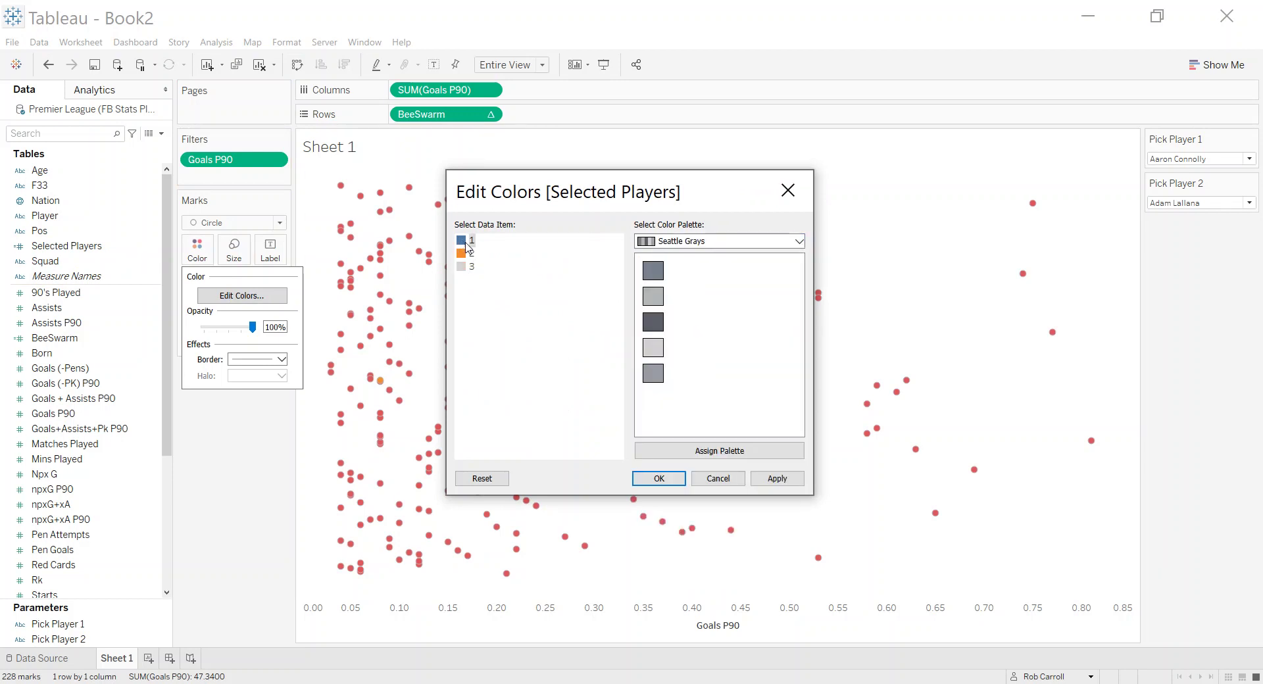
pyautogui.click(713, 241)
pyautogui.click(705, 274)
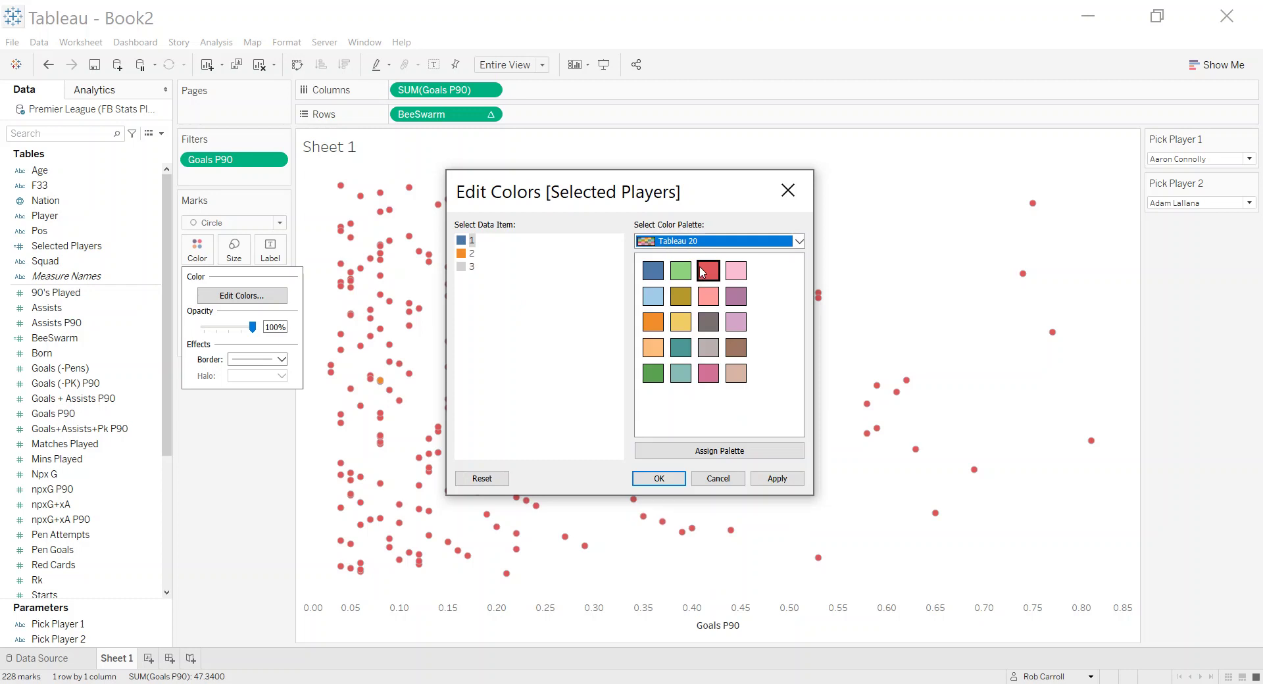
pyautogui.click(653, 272)
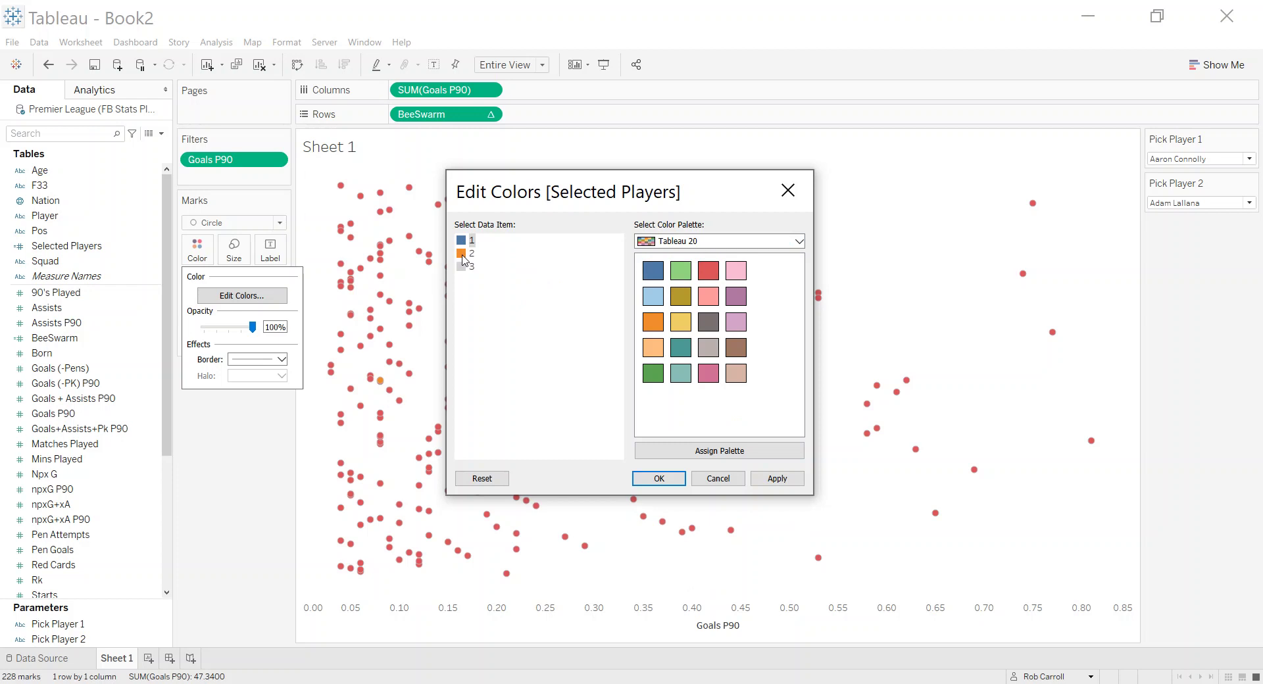
pyautogui.click(464, 253)
pyautogui.click(774, 479)
pyautogui.click(659, 479)
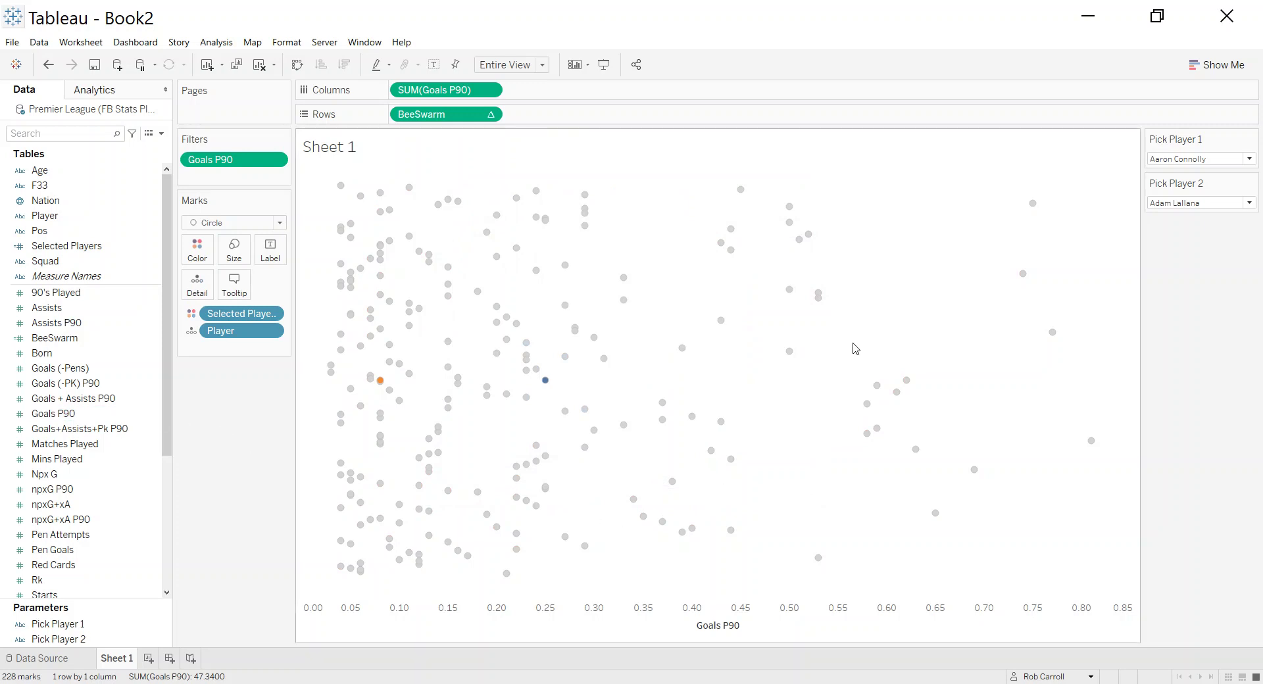
# Try Alex Oxlade-Chamberlain, drop the Goals P90 filter, then set Pick Player 1 to Anthony Martial.
pyautogui.click(1196, 161)
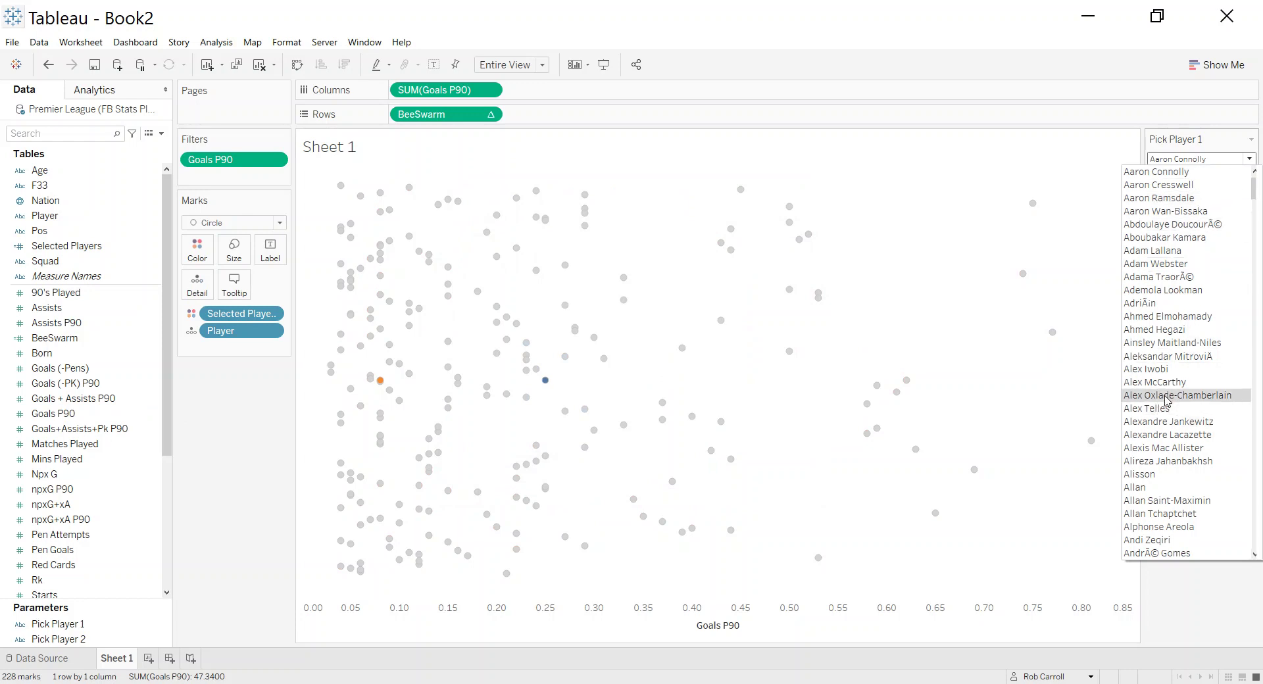
pyautogui.click(1167, 395)
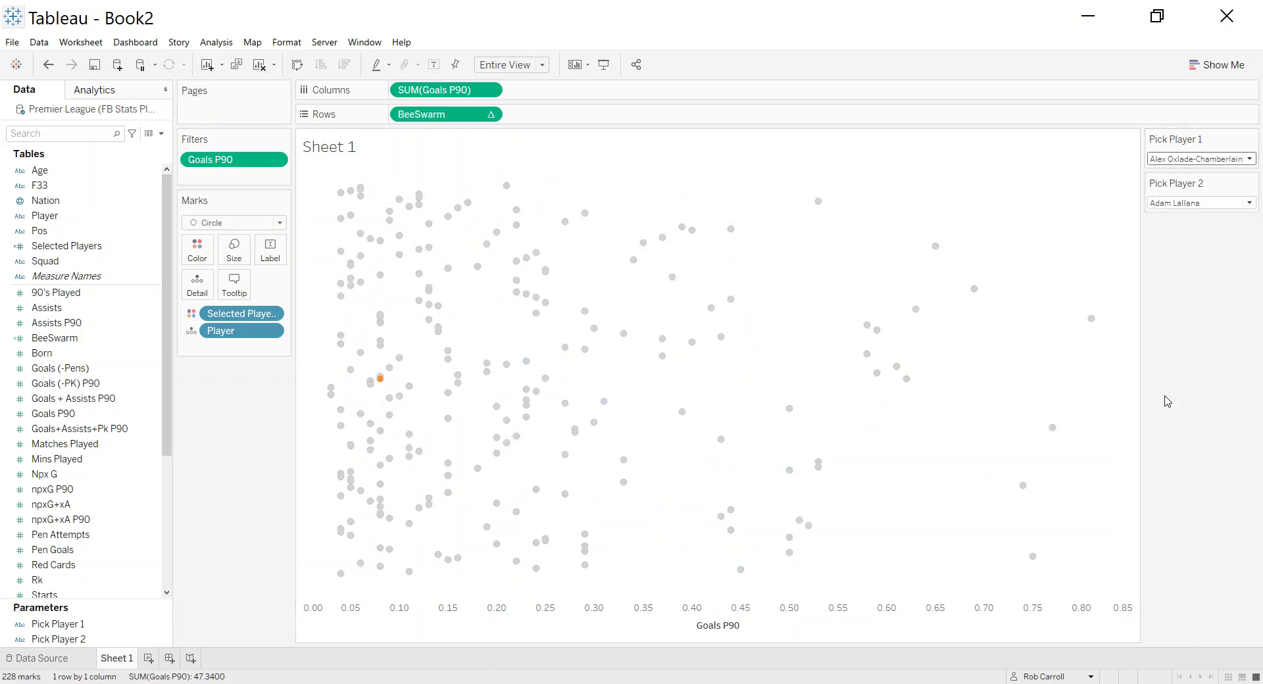
pyautogui.click(1192, 161)
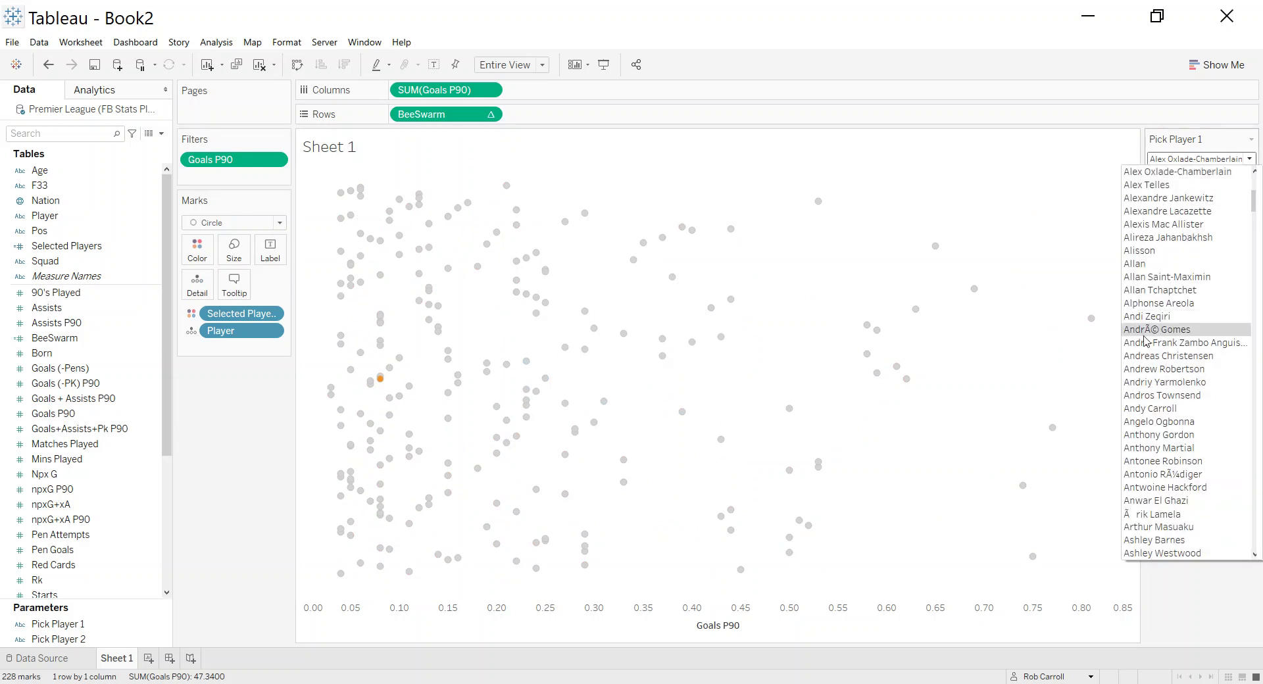
pyautogui.moveTo(243, 163); pyautogui.dragTo(204, 502)
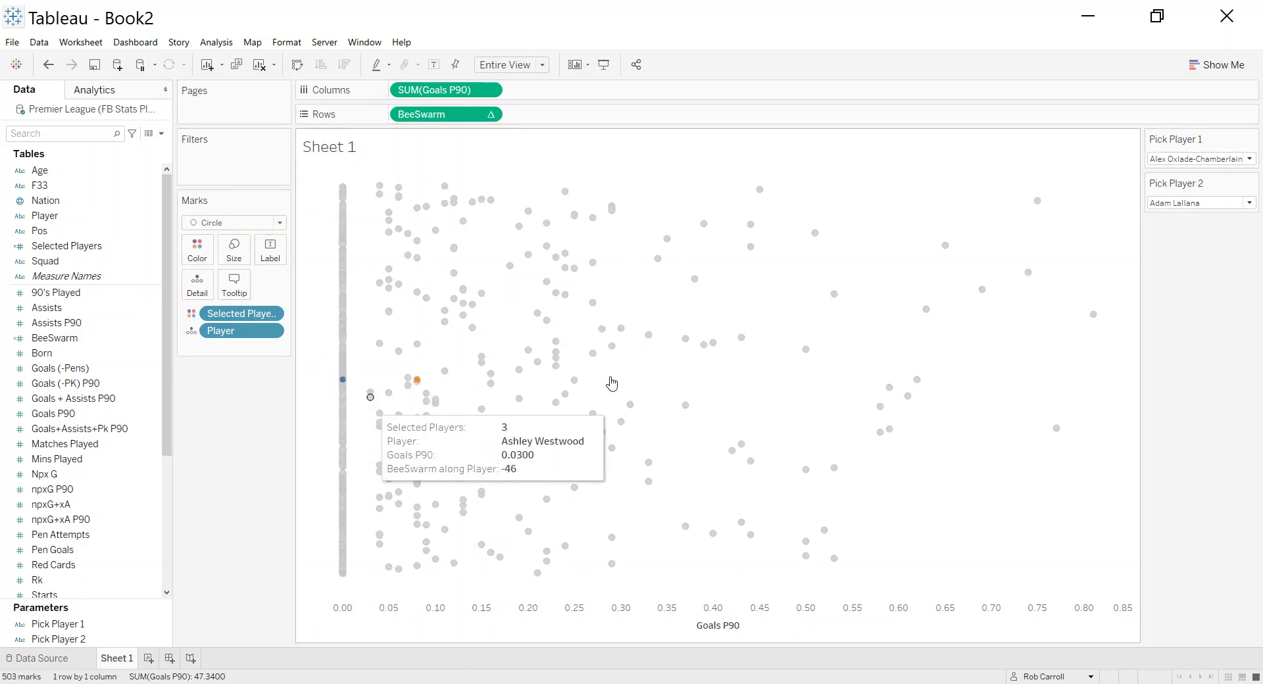
pyautogui.click(1199, 162)
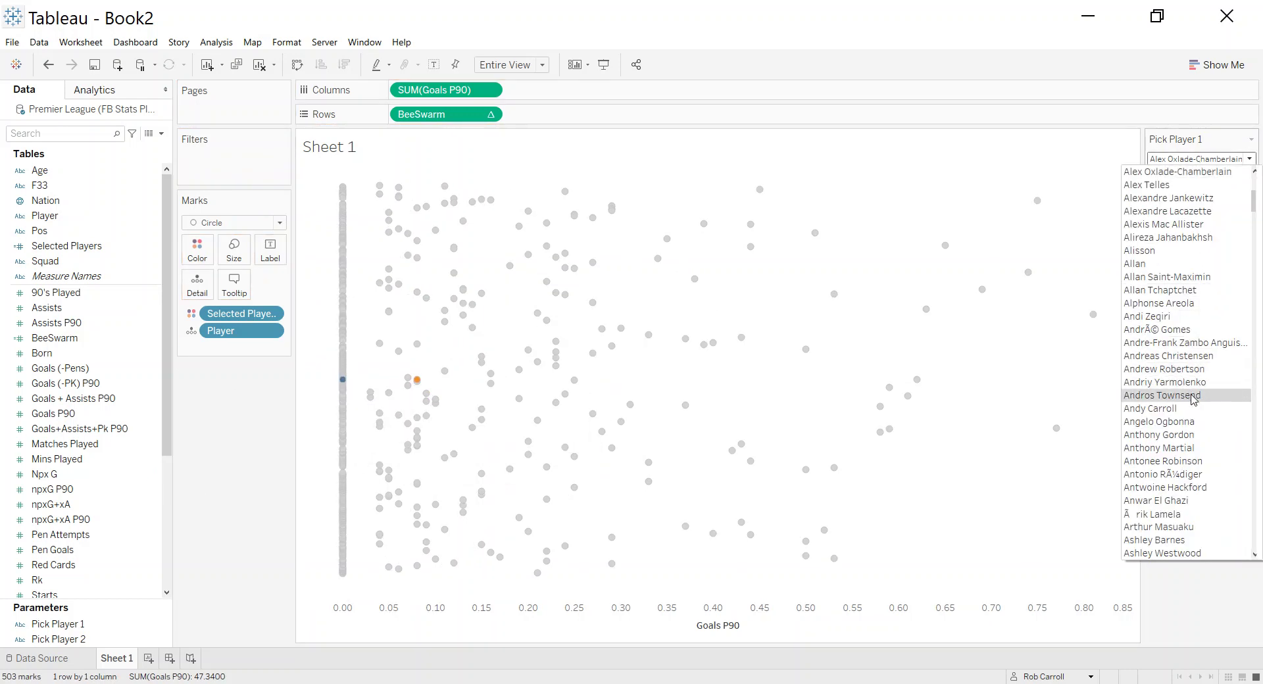
pyautogui.click(1195, 451)
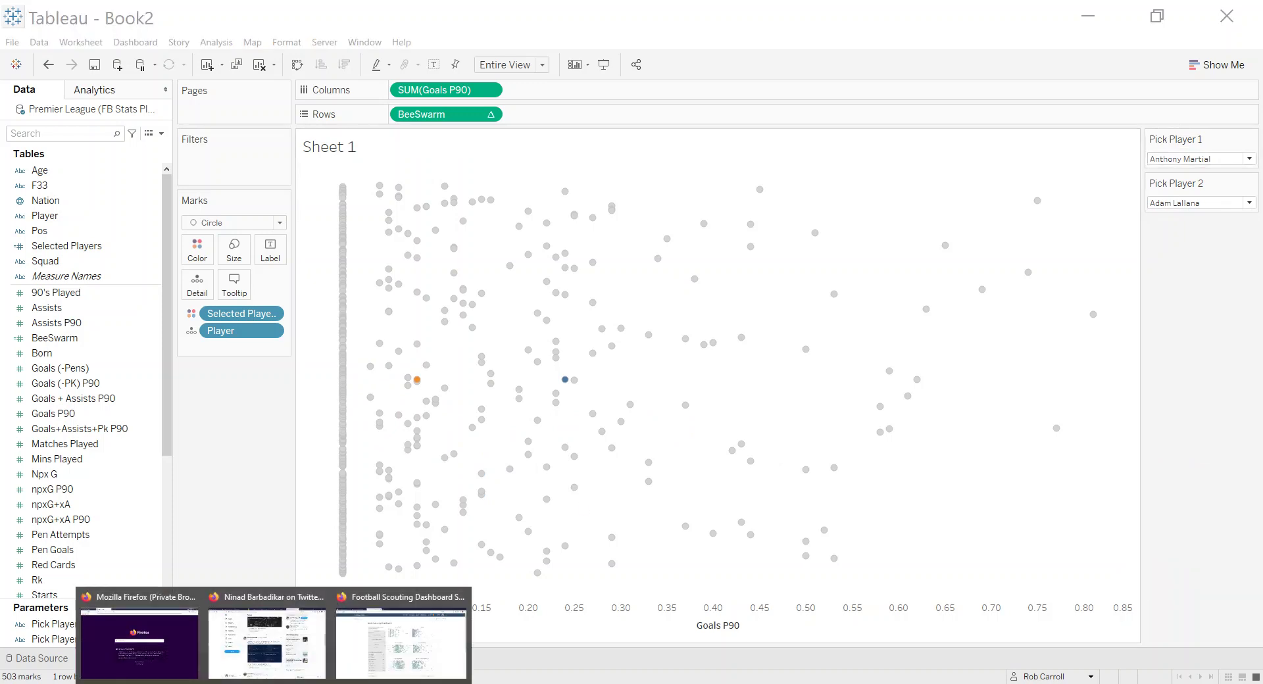
# Compare the chart against the example scouting dashboard in the browser, then return to Tableau.
pyautogui.click(392, 642)
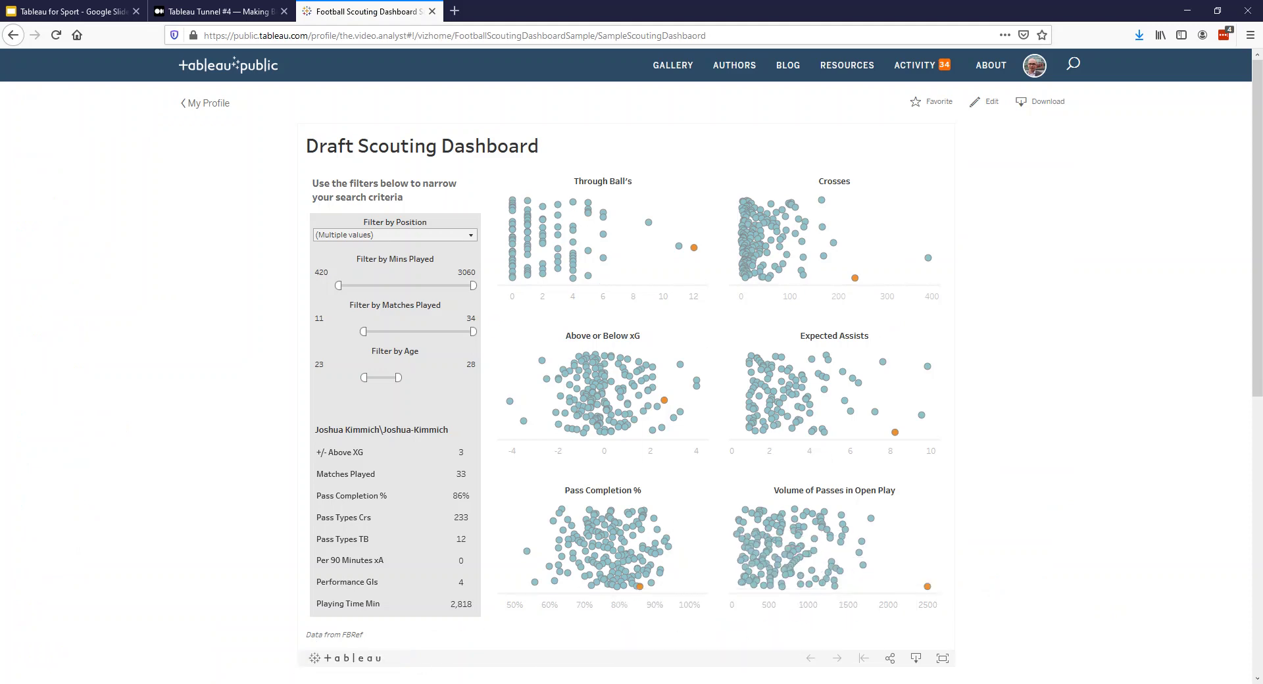
pyautogui.click(332, 648)
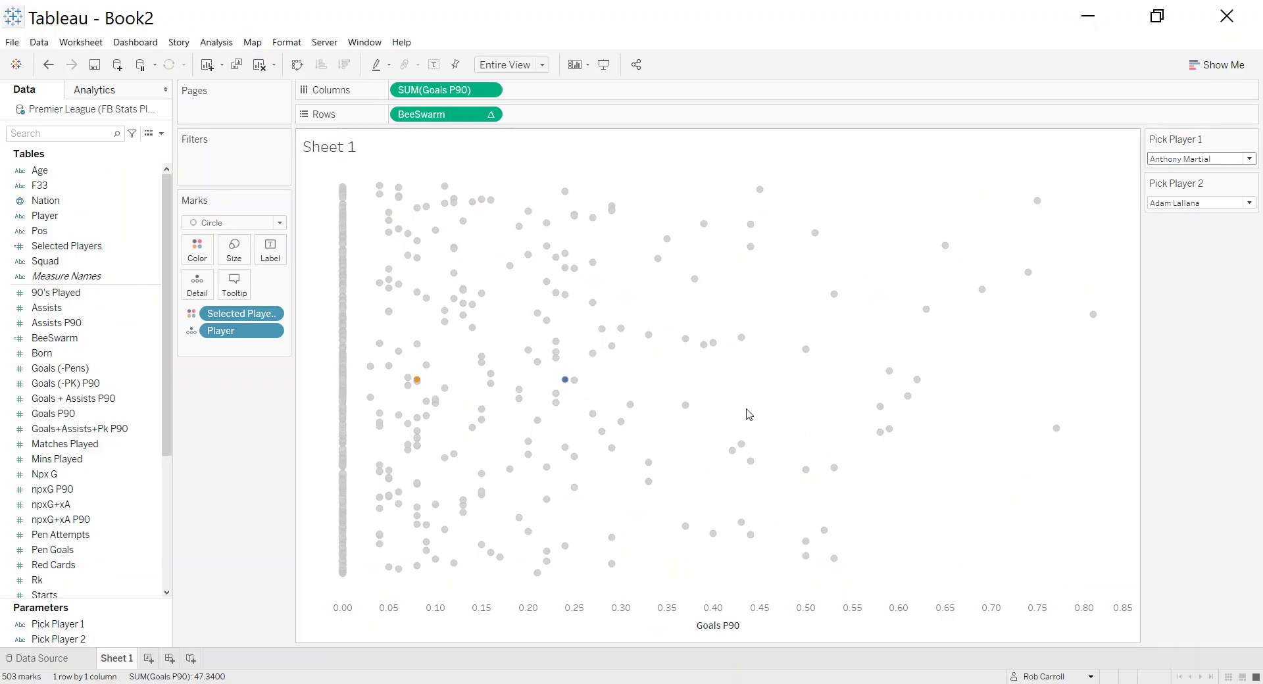
pyautogui.moveTo(567, 223)
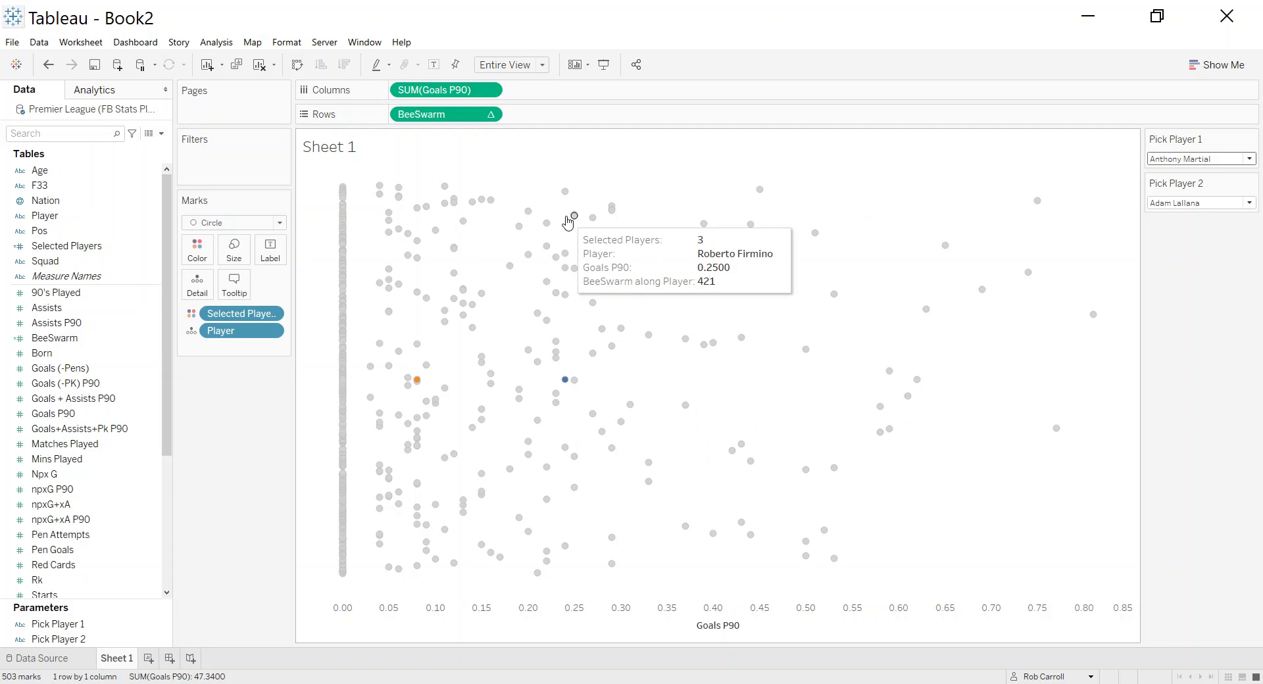